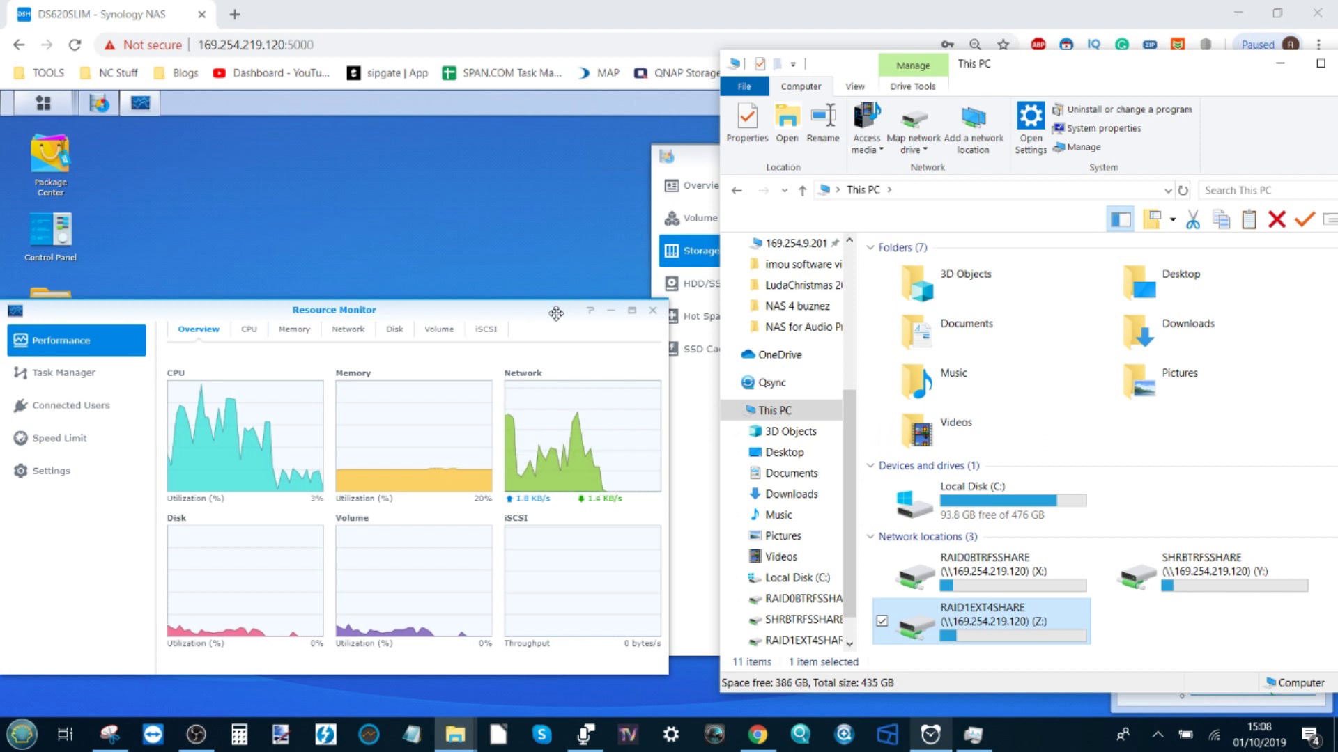
# Close Resource Monitor, select Storage Pool 1 (RAID0 BTRFS), and launch File Station.
pyautogui.click(653, 310)
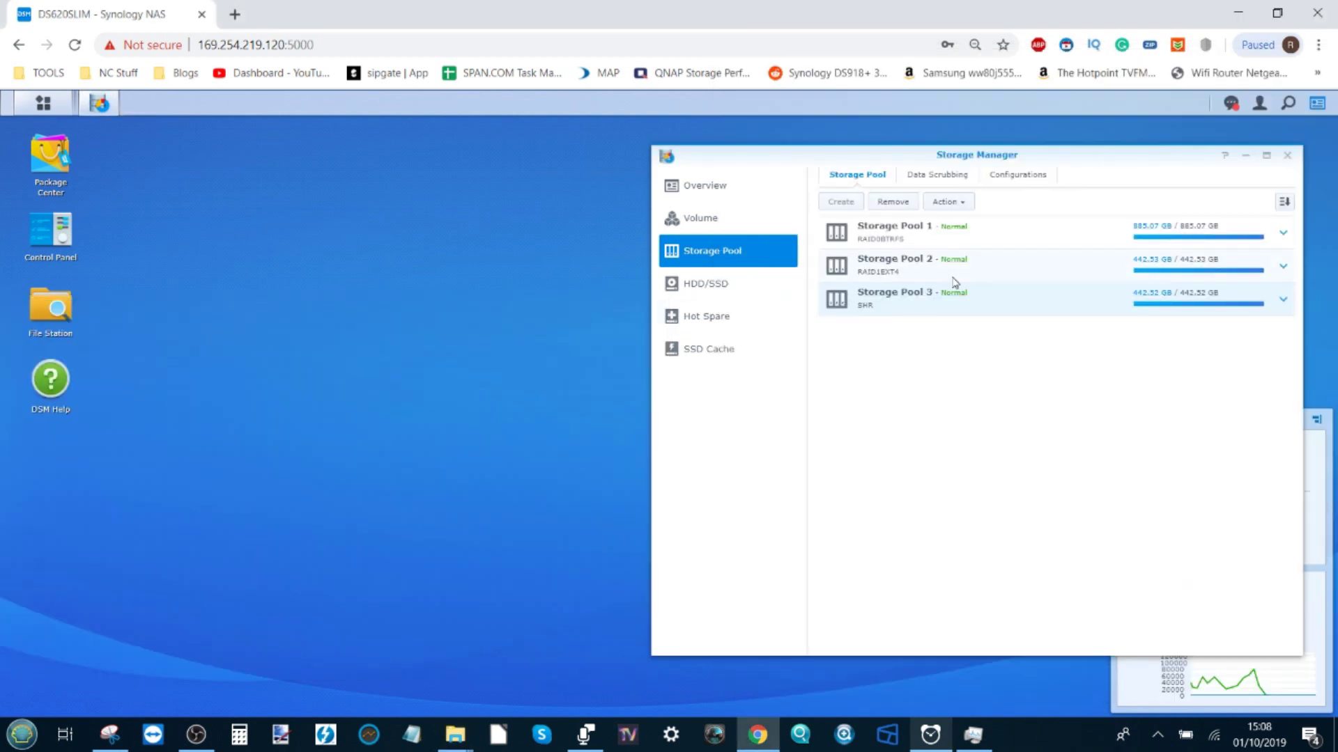
pyautogui.click(887, 238)
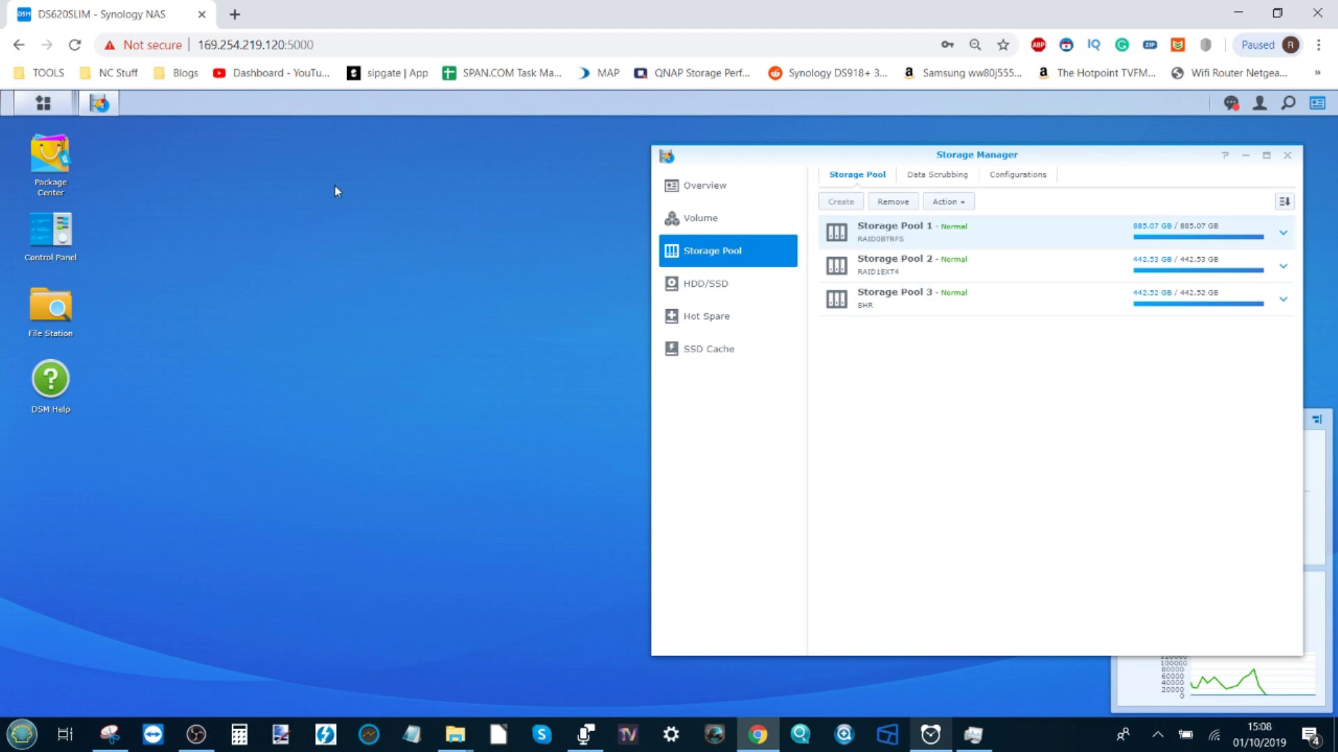
pyautogui.click(57, 314)
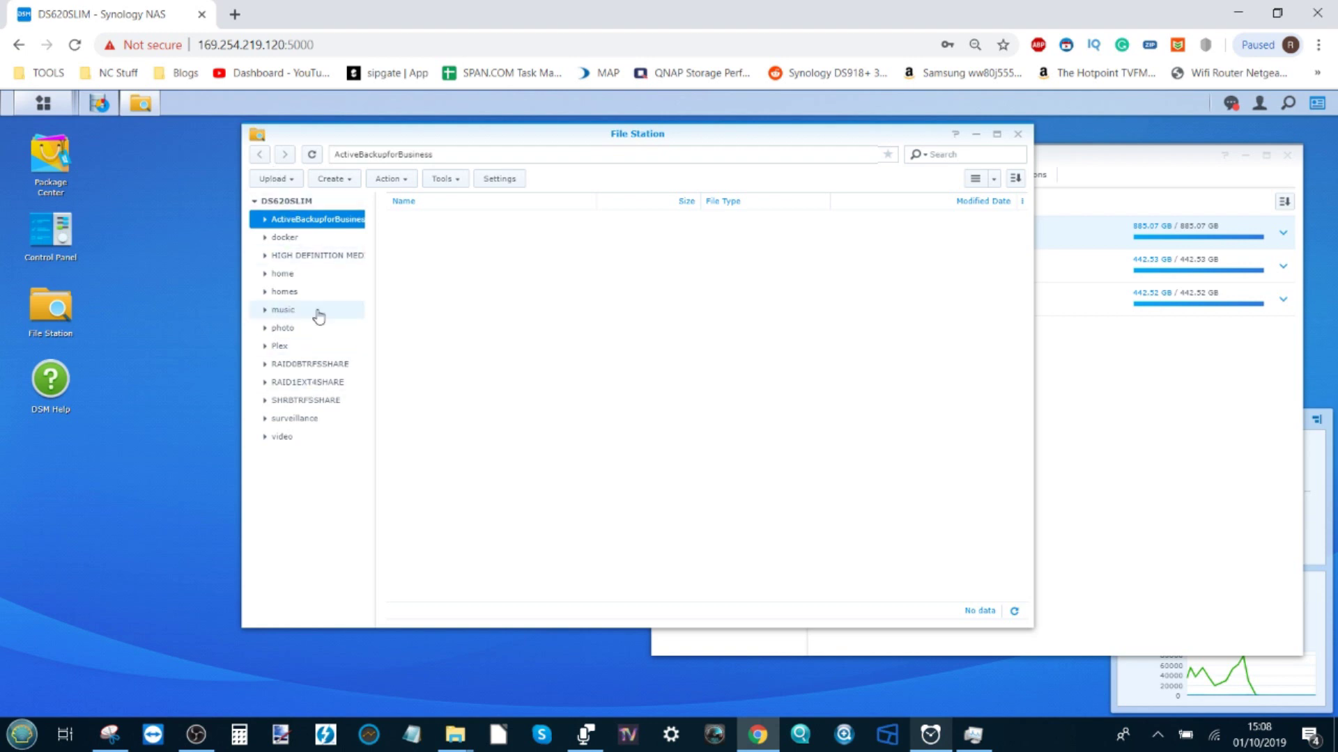
# In RAID0BTRFSSHARE, check the Test folder's properties: 20.22 GB with 4609 files.
pyautogui.click(314, 365)
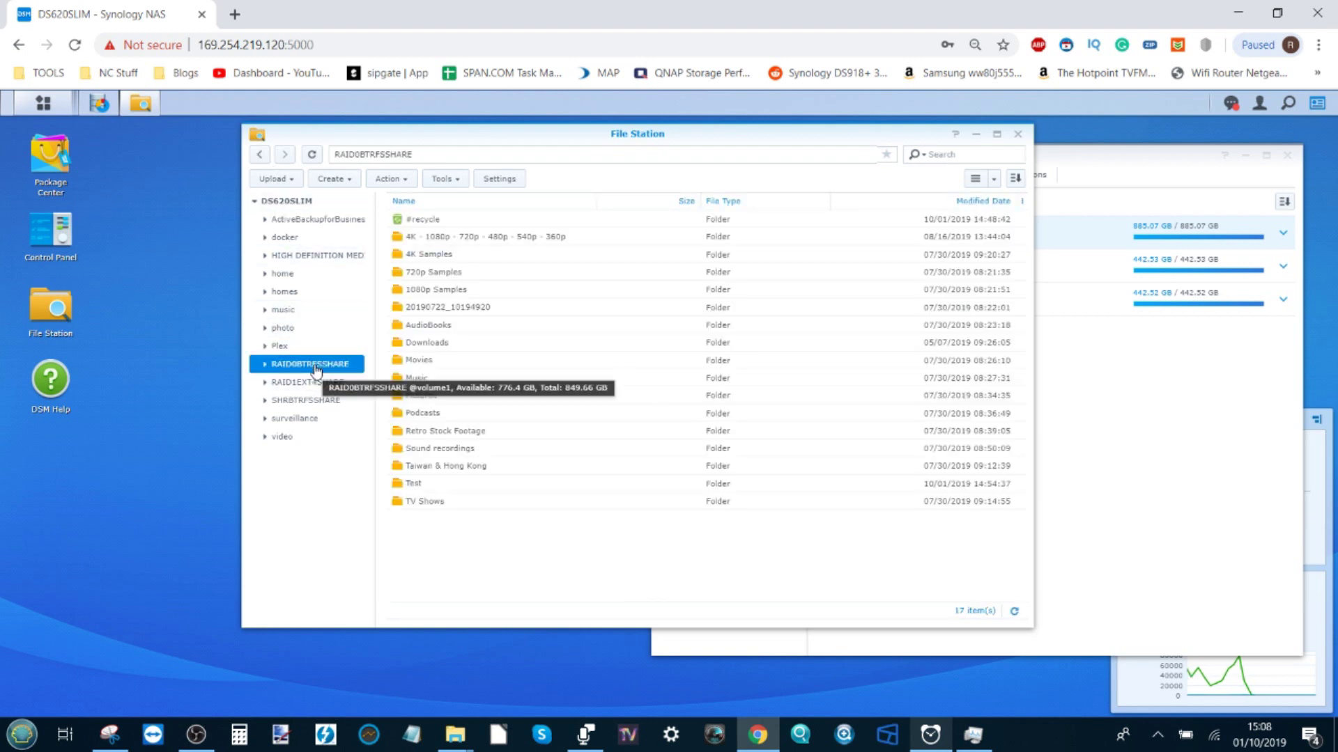
pyautogui.rightClick(409, 485)
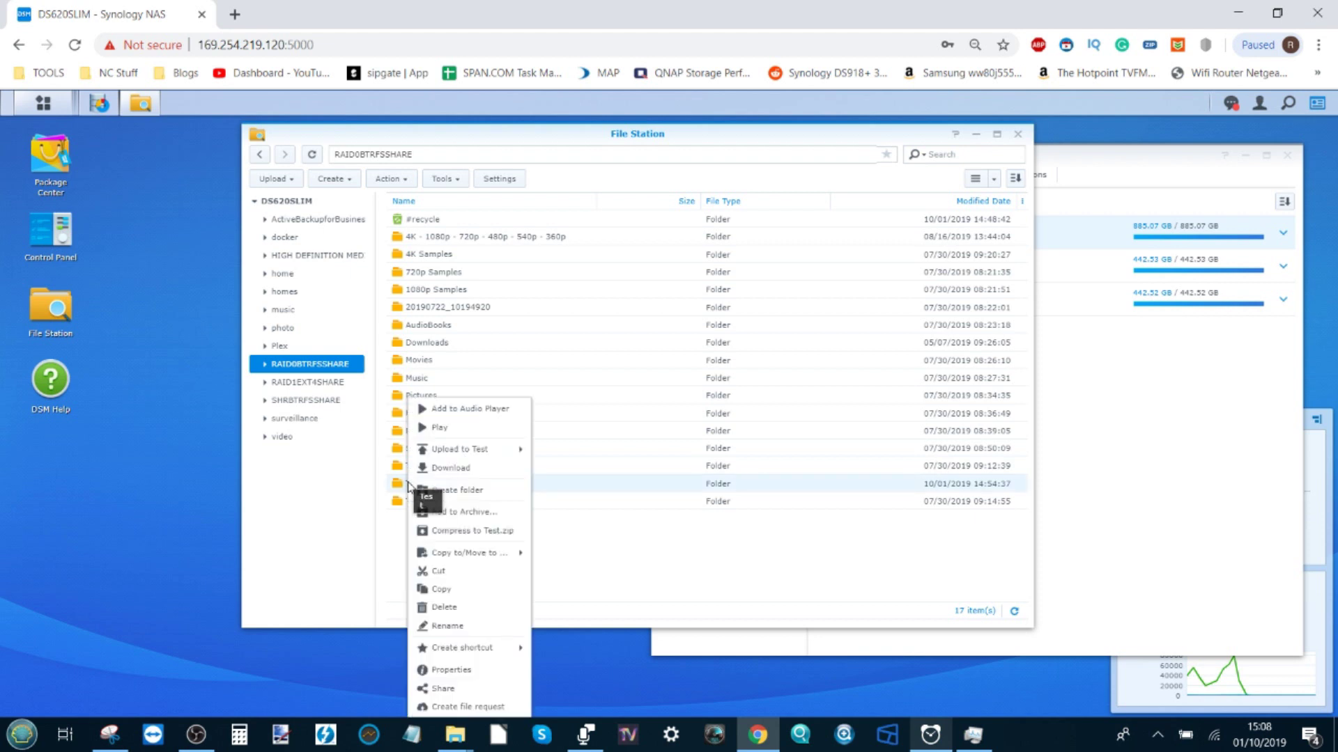
pyautogui.click(467, 671)
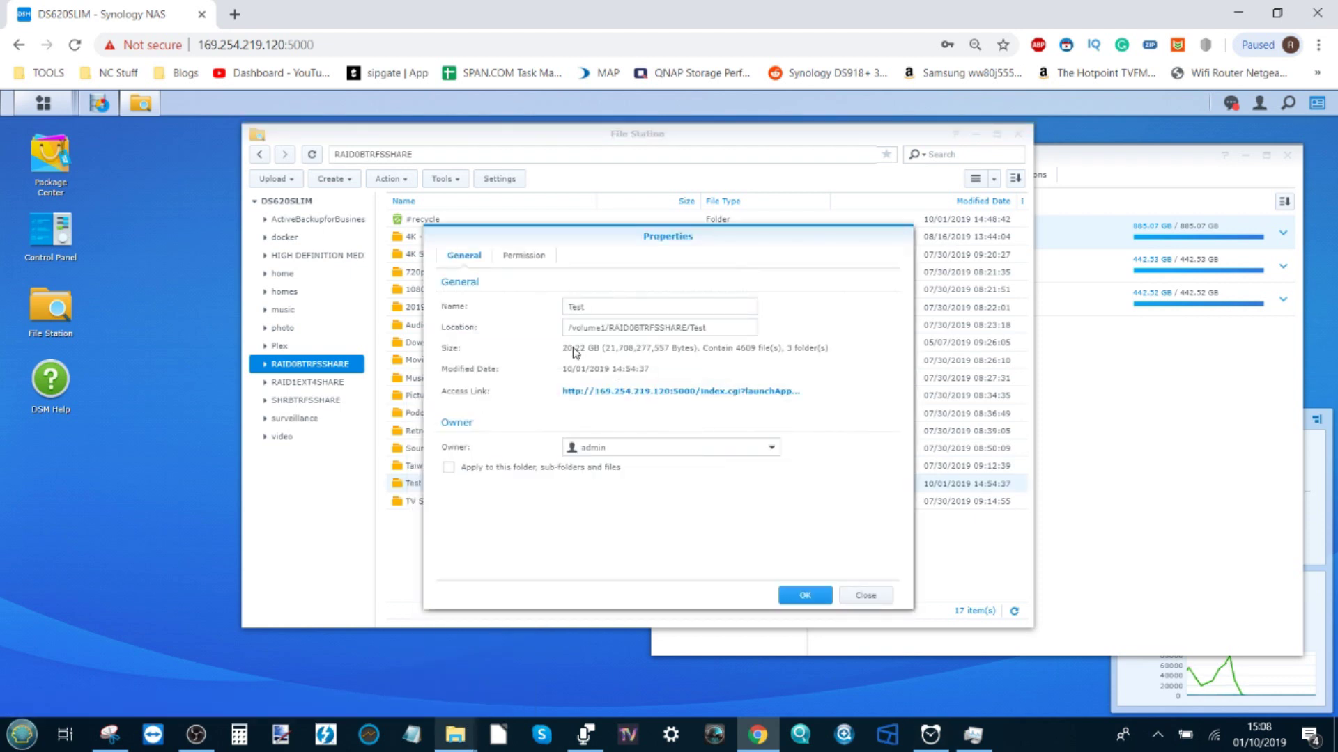
pyautogui.click(867, 595)
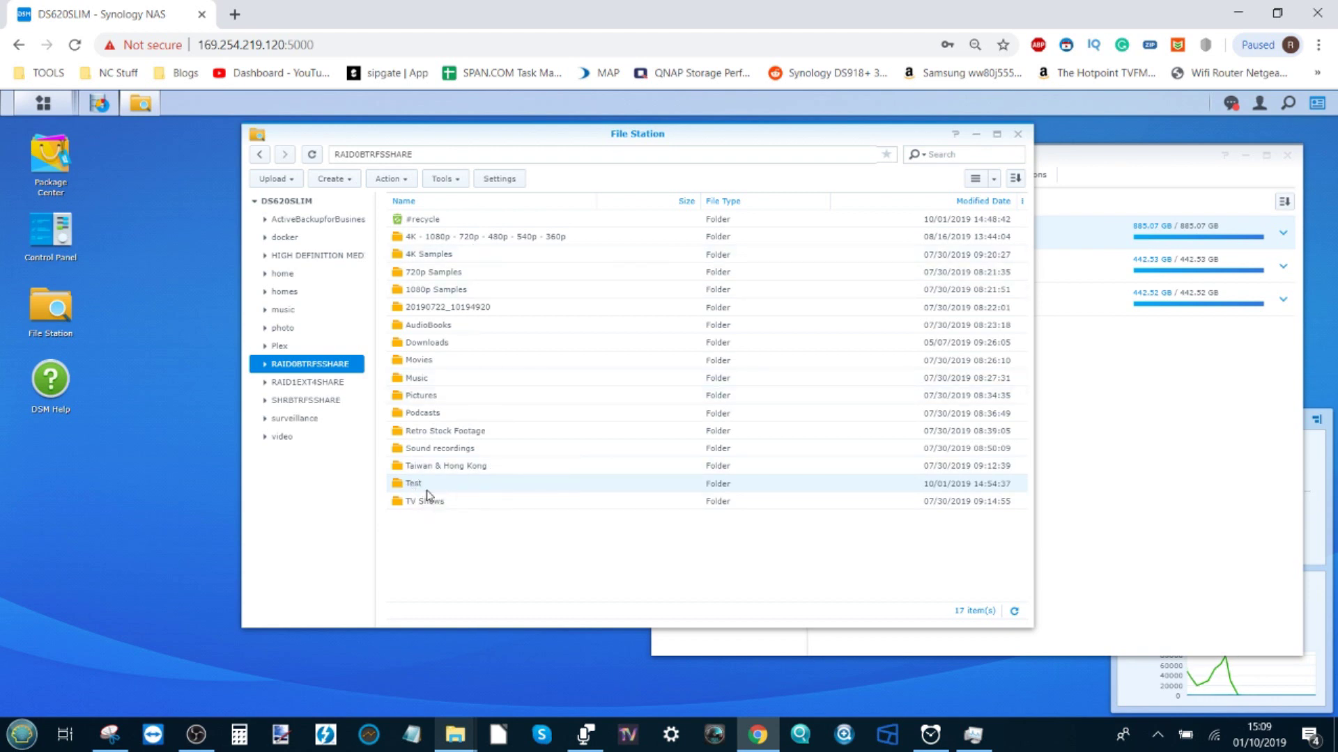
# Move File Station aside and copy the Test folder.
pyautogui.moveTo(547, 135); pyautogui.dragTo(894, 187)
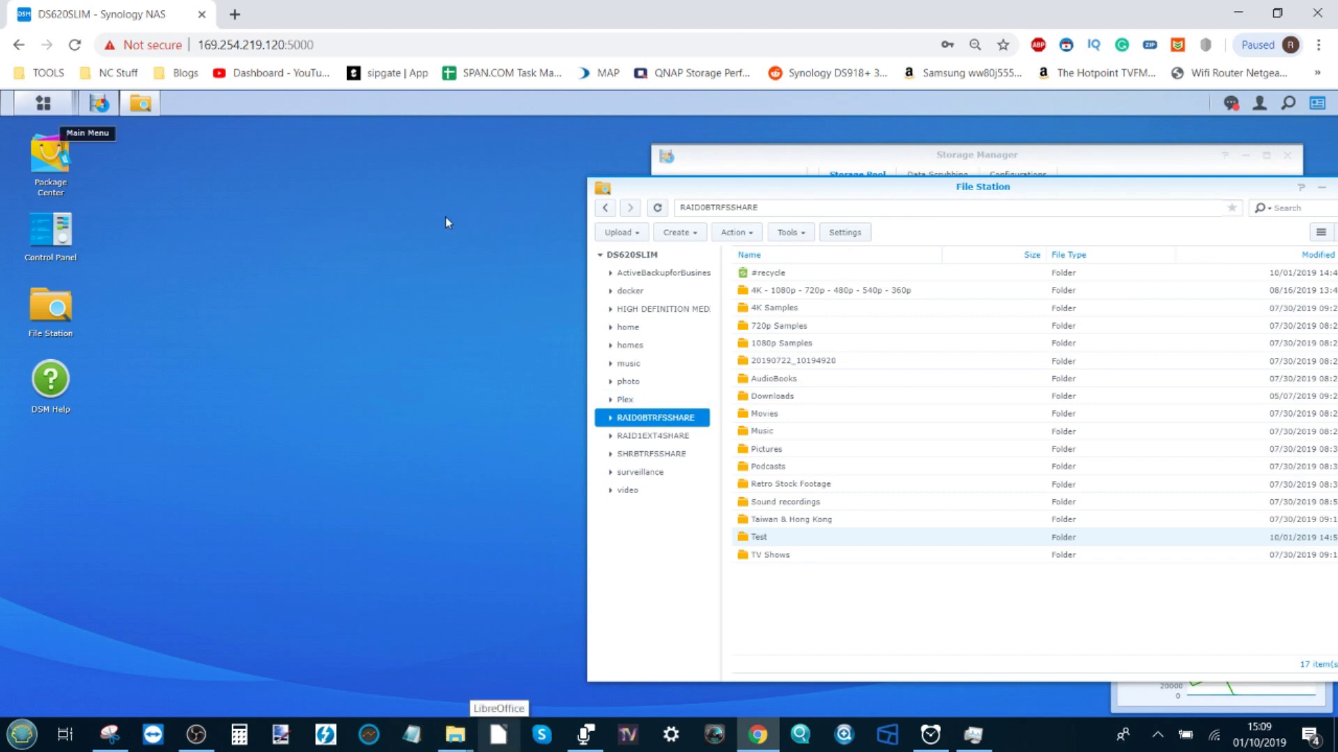
pyautogui.rightClick(763, 545)
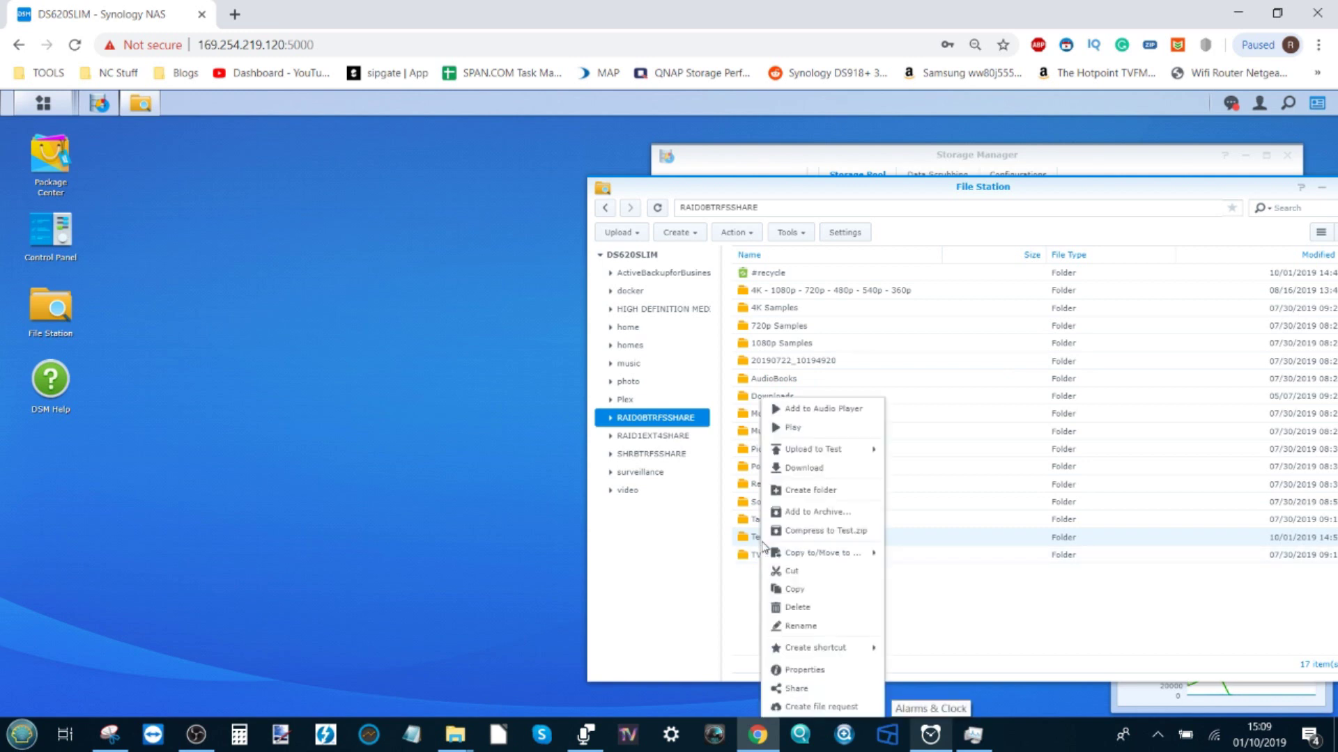
pyautogui.click(783, 589)
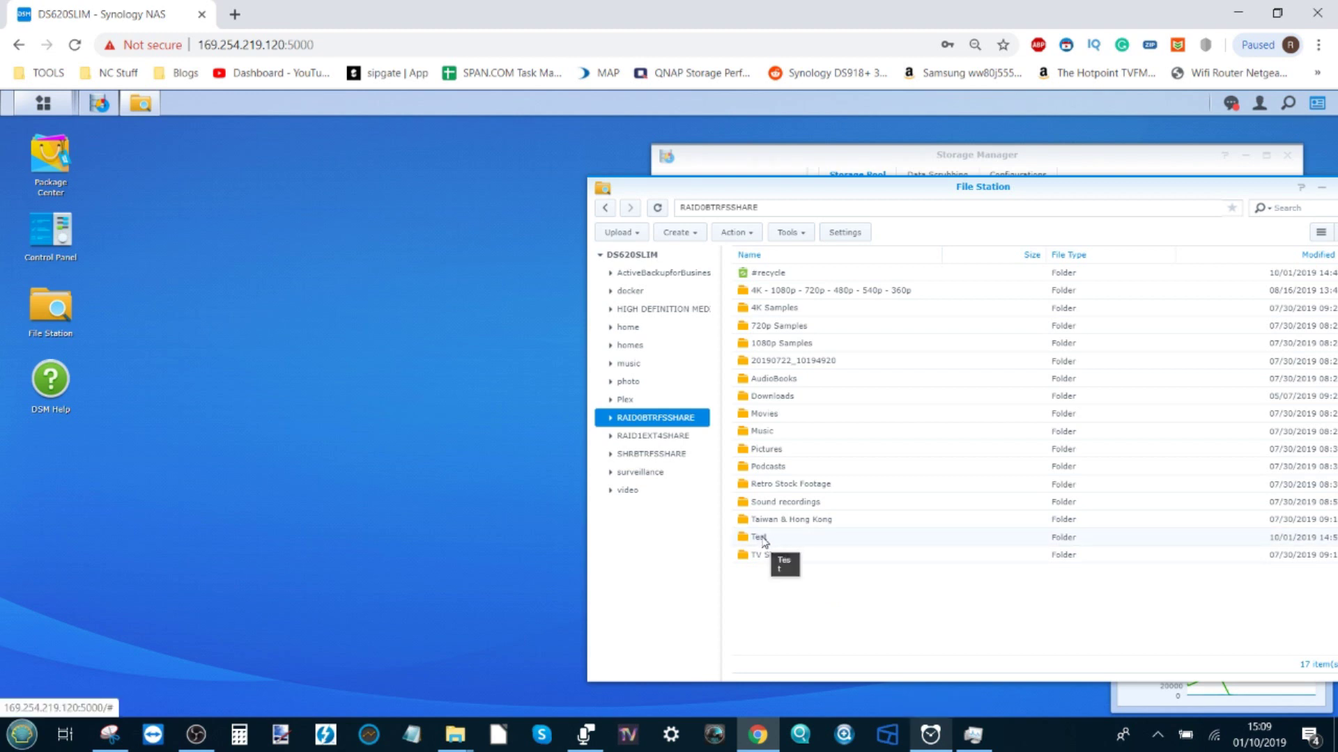
# Start creating a new folder in the RAID0BTRFSSHARE file list.
pyautogui.rightClick(769, 592)
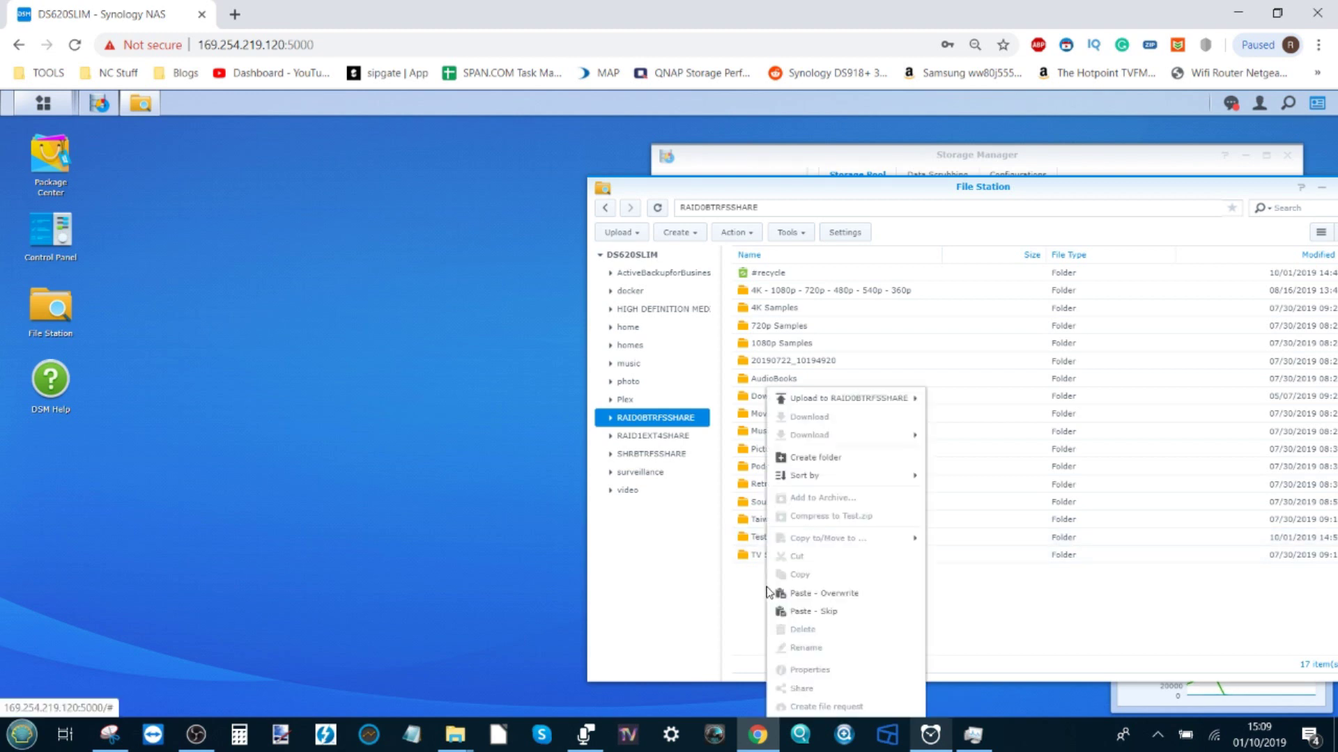
pyautogui.moveTo(849, 478)
pyautogui.click(1085, 651)
pyautogui.rightClick(872, 587)
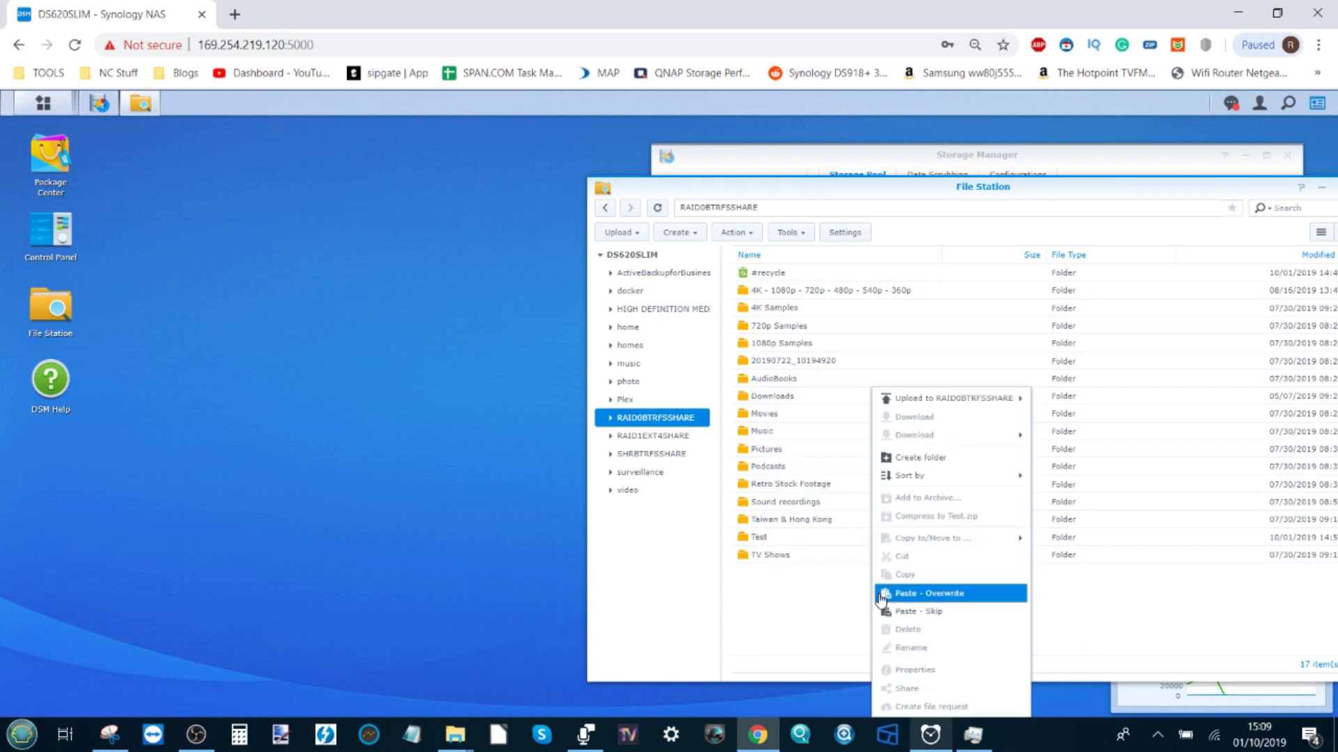
pyautogui.click(920, 457)
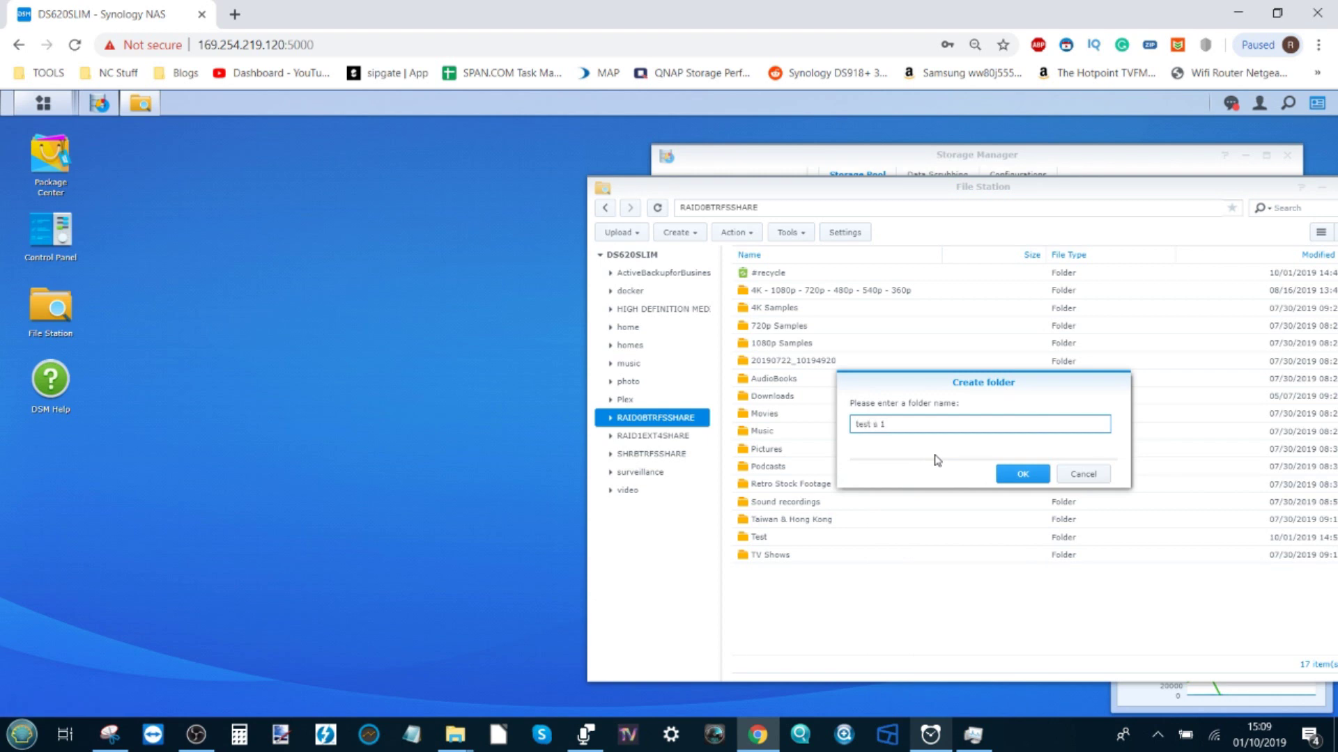
# Create folders test s 1, test s 2 and test s 3, then select the Test folder.
pyautogui.press('Return')
pyautogui.rightClick(824, 624)
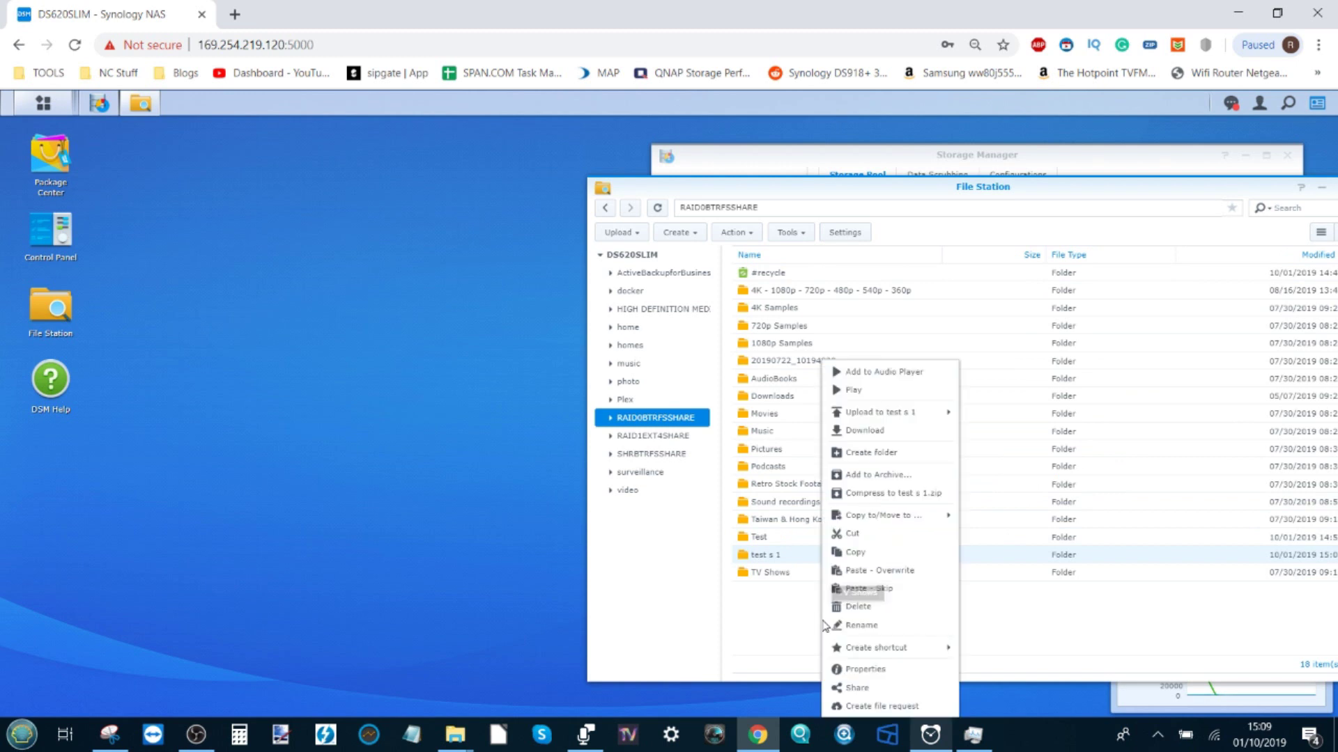
pyautogui.click(889, 453)
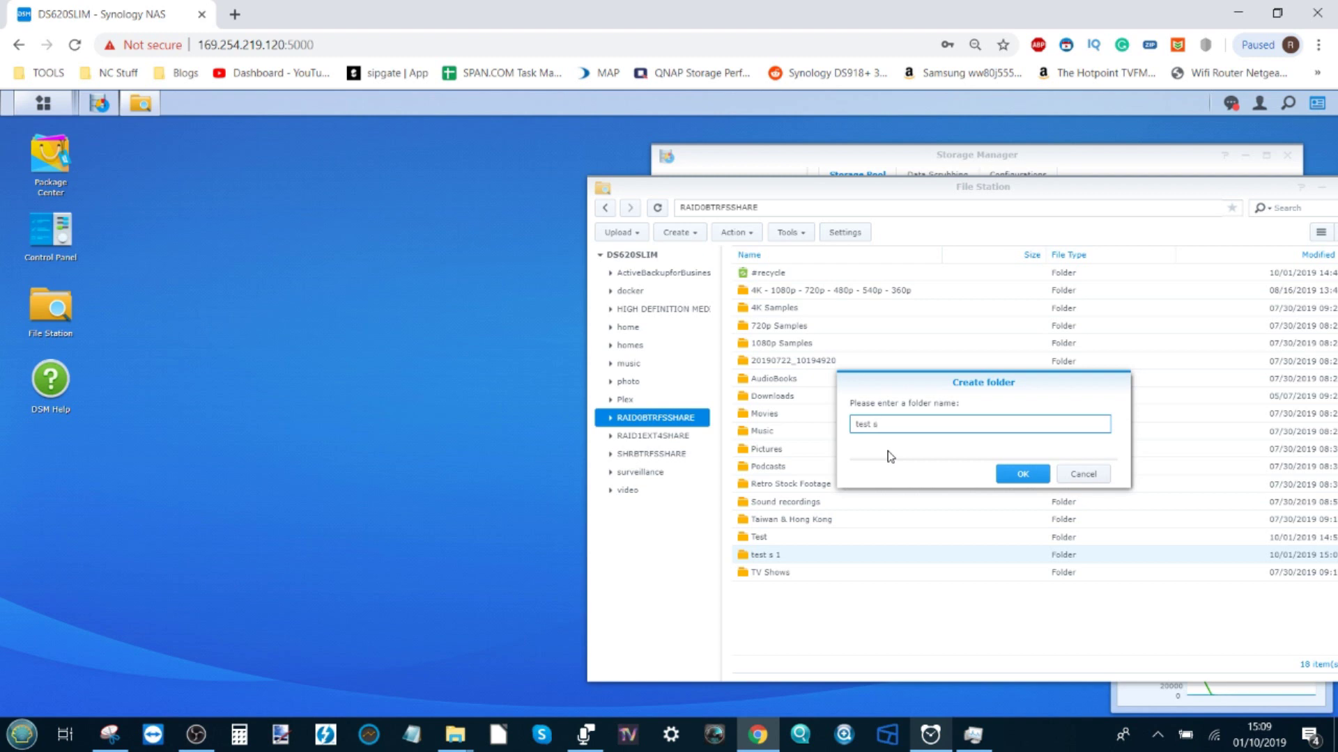
pyautogui.press('Return')
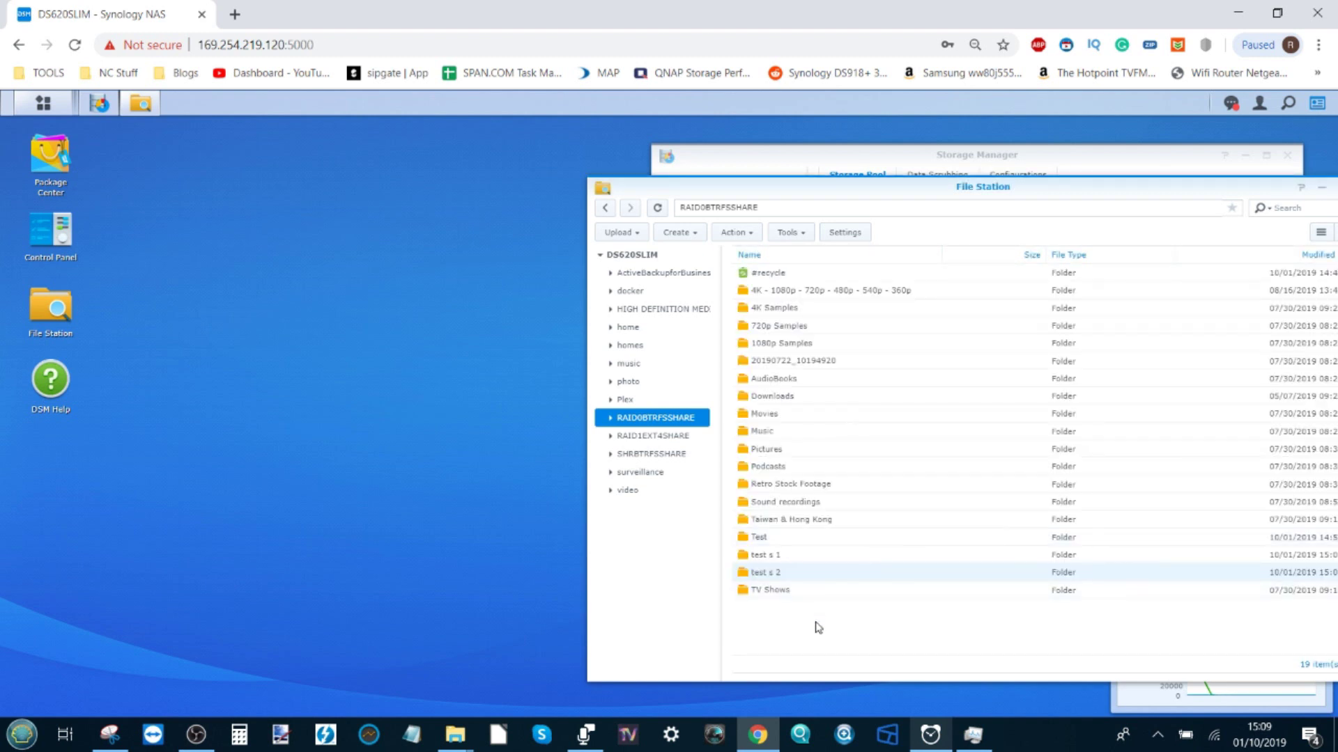
pyautogui.rightClick(816, 572)
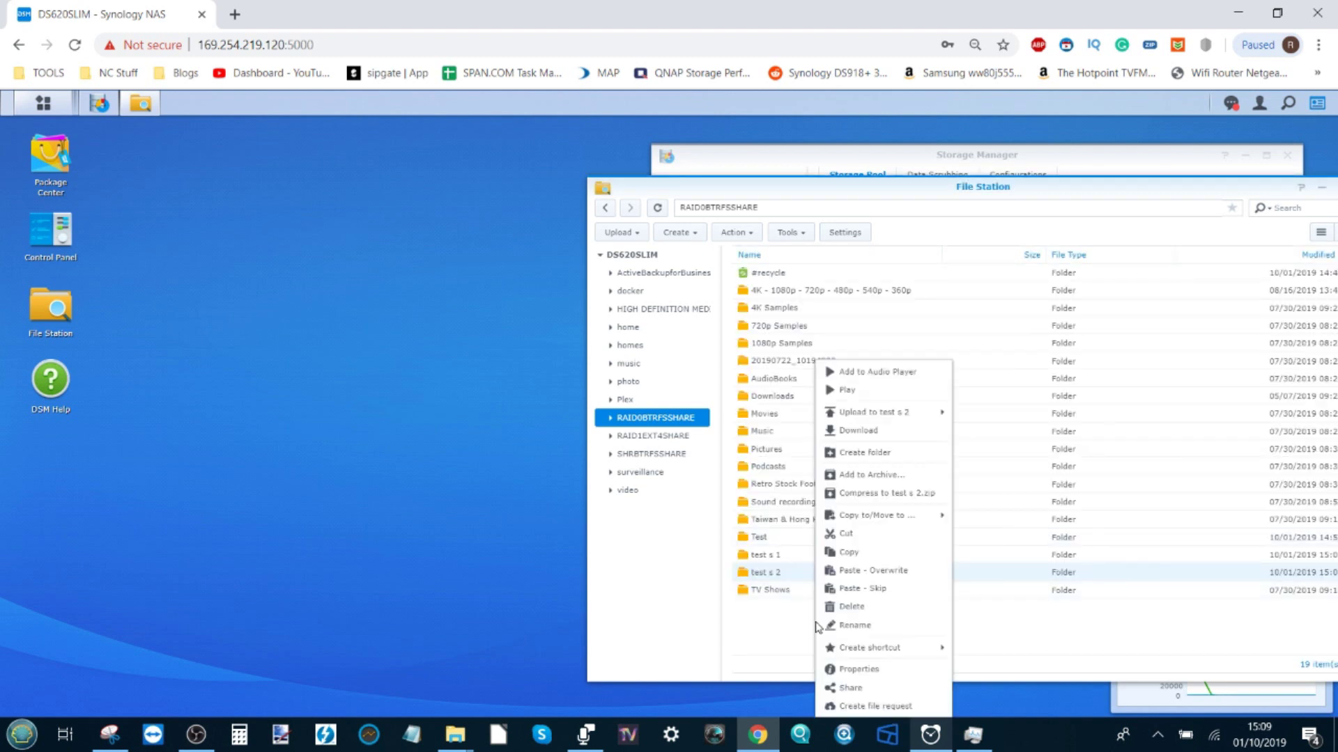
pyautogui.click(884, 454)
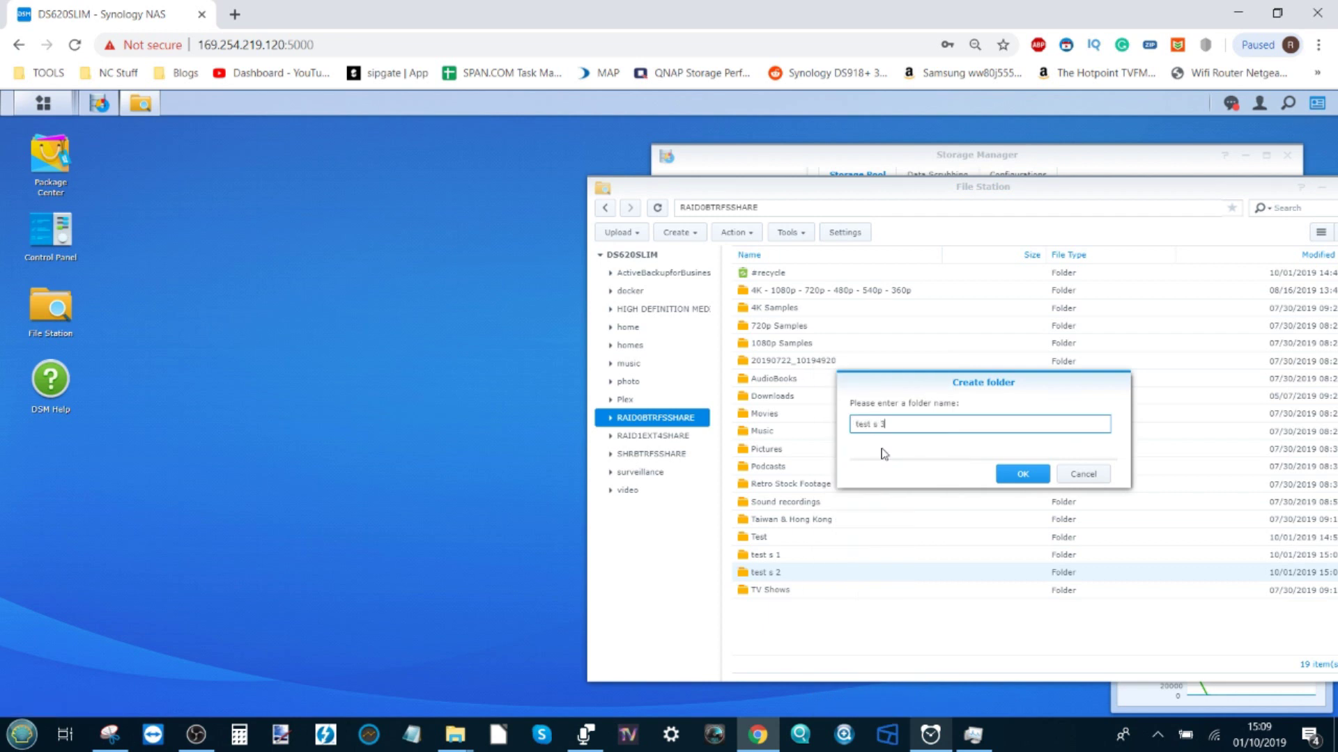
pyautogui.click(1022, 474)
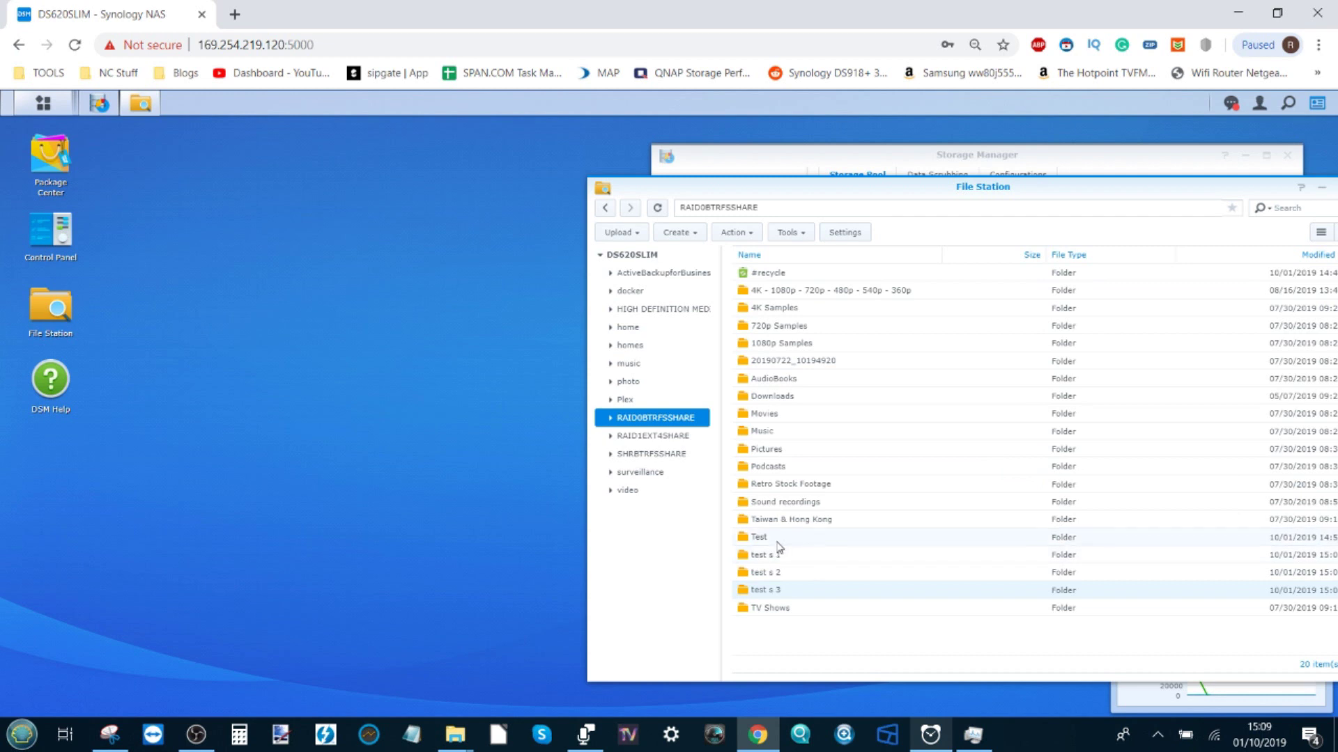
pyautogui.moveTo(777, 543); pyautogui.dragTo(789, 595)
# Open the Alarms & Clock stopwatch and start it running.
pyautogui.click(43, 103)
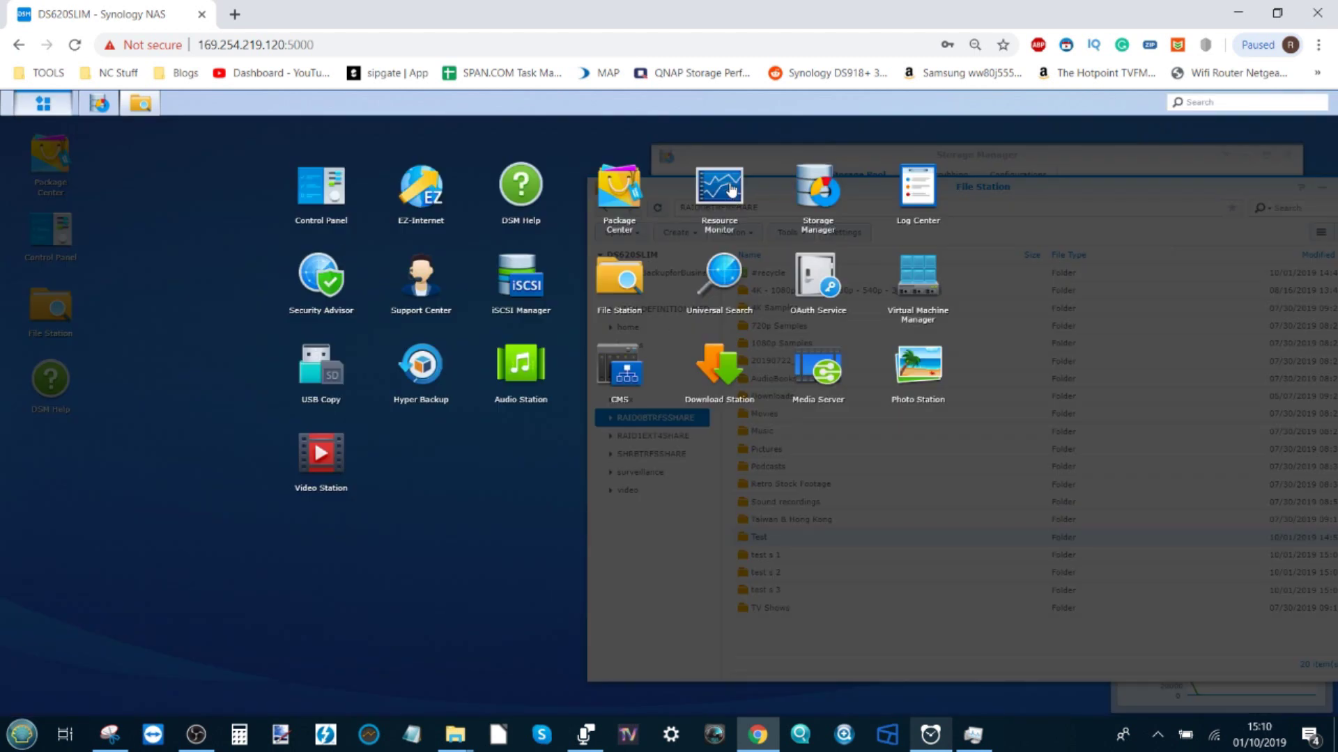
pyautogui.click(479, 519)
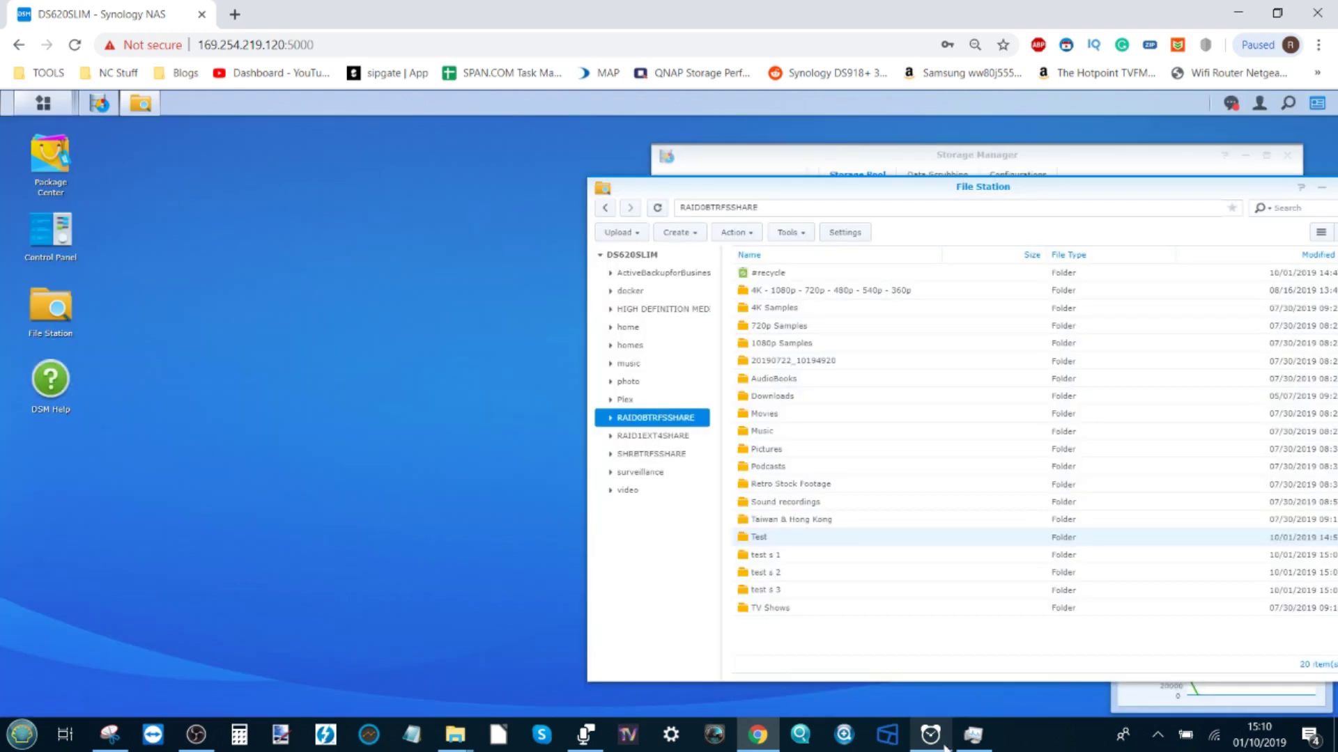
pyautogui.click(930, 734)
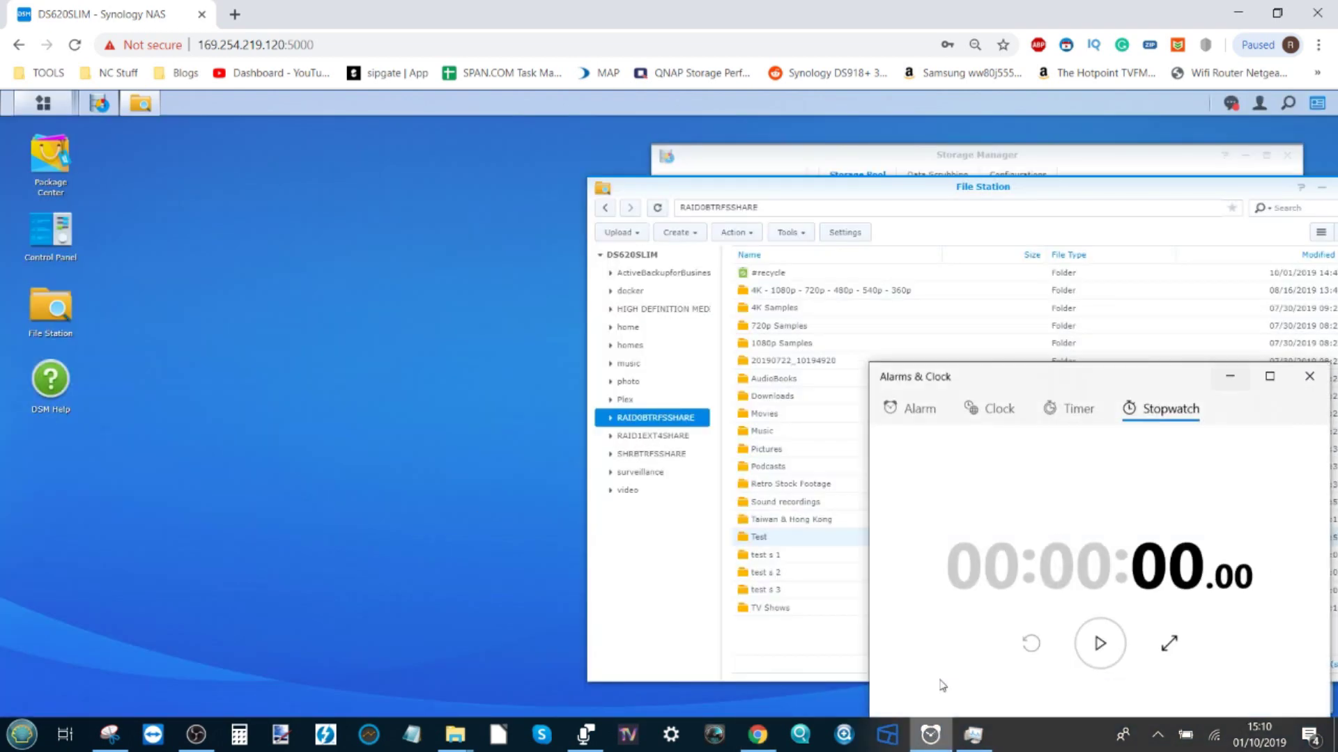
pyautogui.click(1100, 642)
# Begin a Copy to for the Test folder, then cancel the destination choice.
pyautogui.click(530, 465)
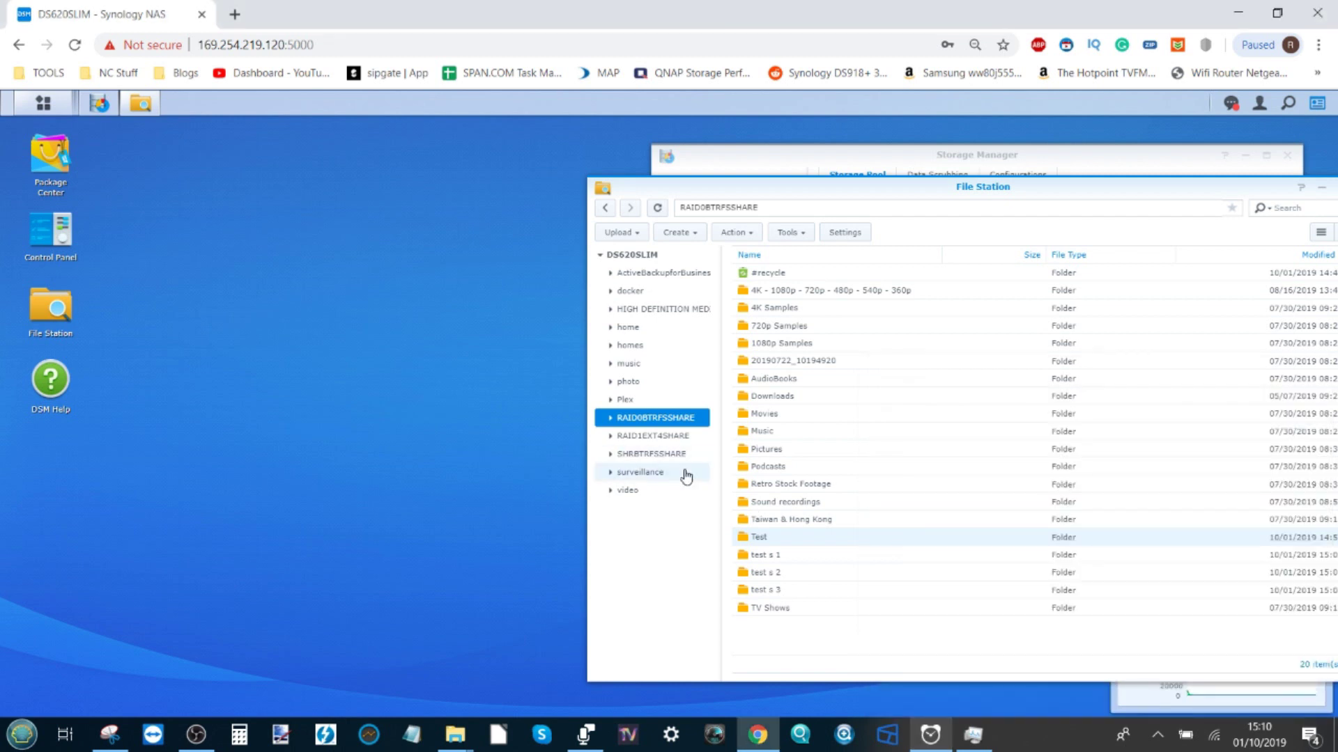
pyautogui.rightClick(766, 540)
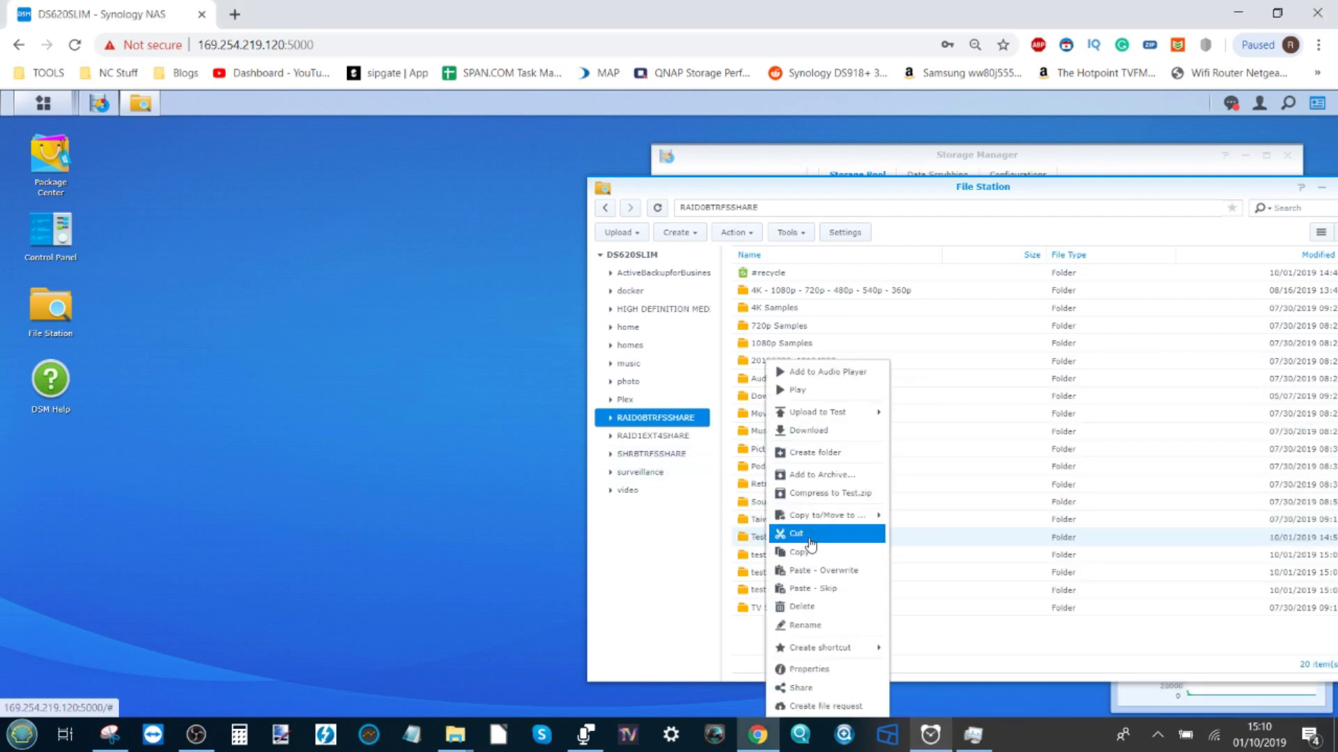
pyautogui.moveTo(843, 523)
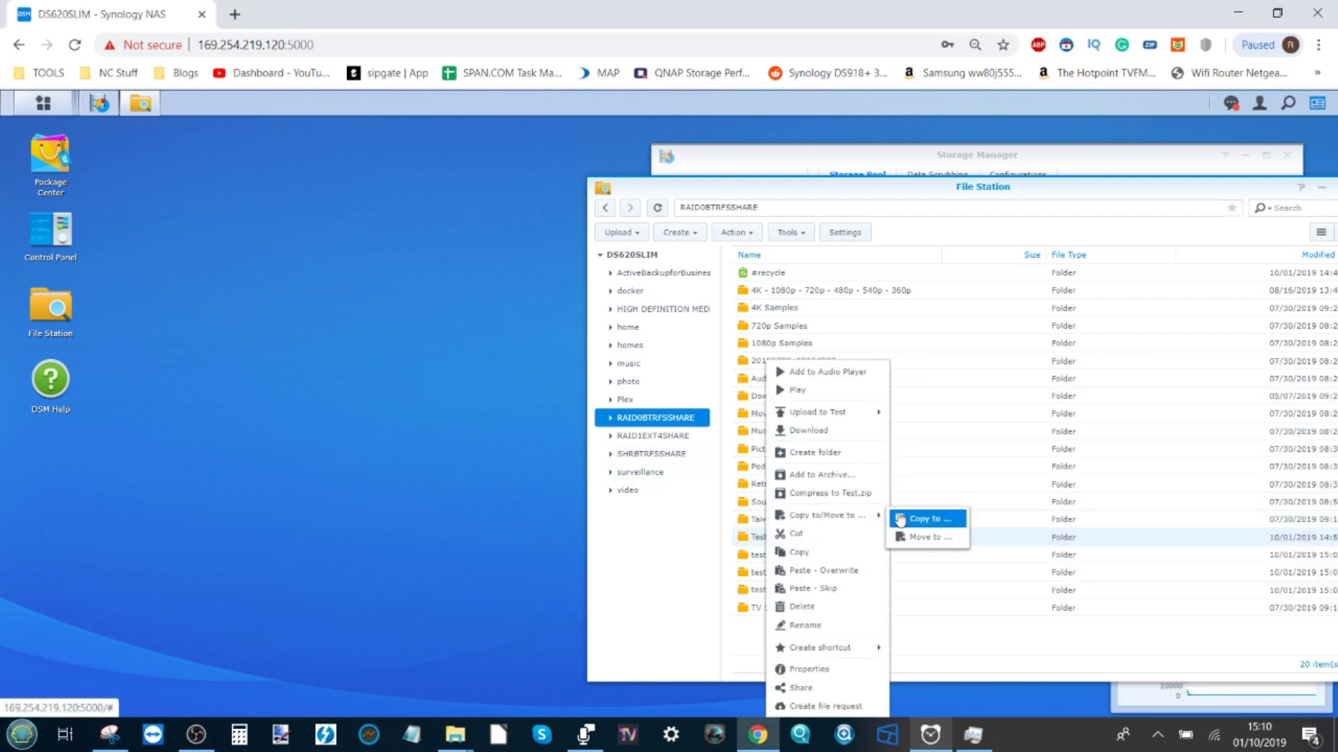
pyautogui.click(922, 519)
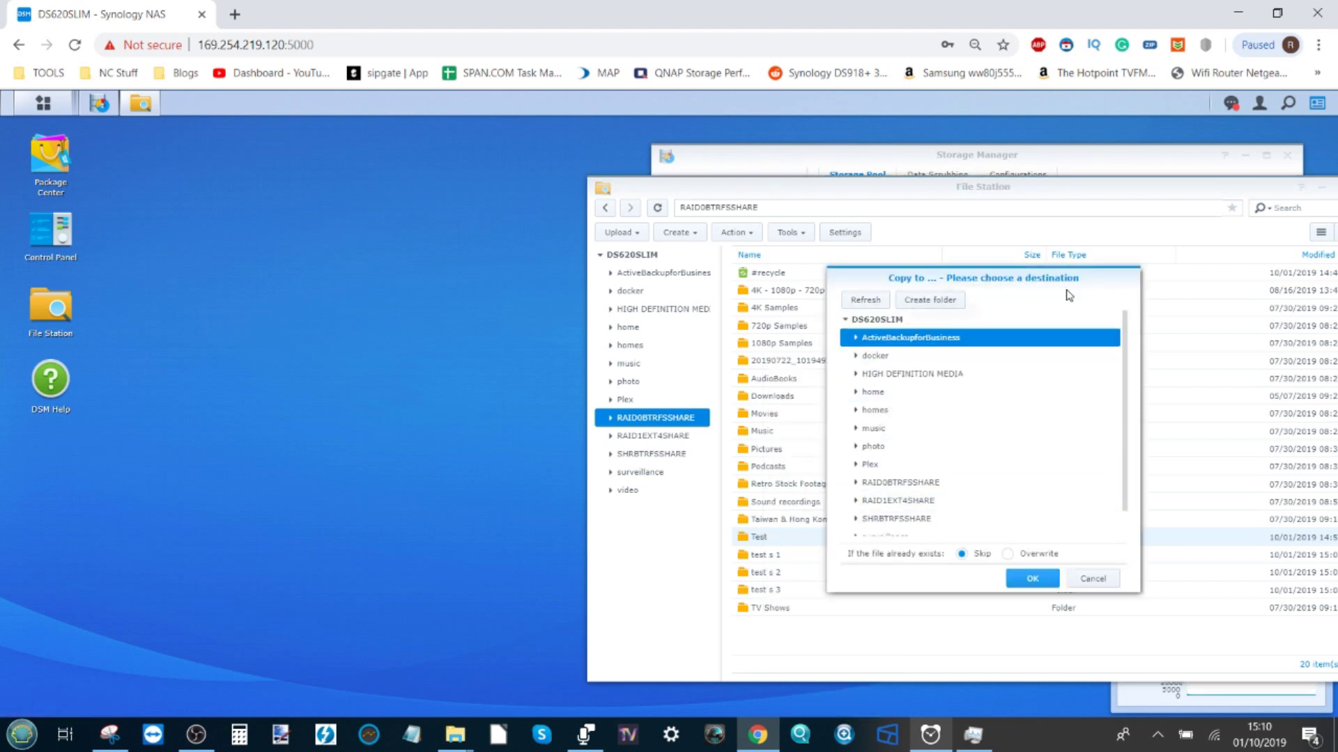
pyautogui.click(1084, 580)
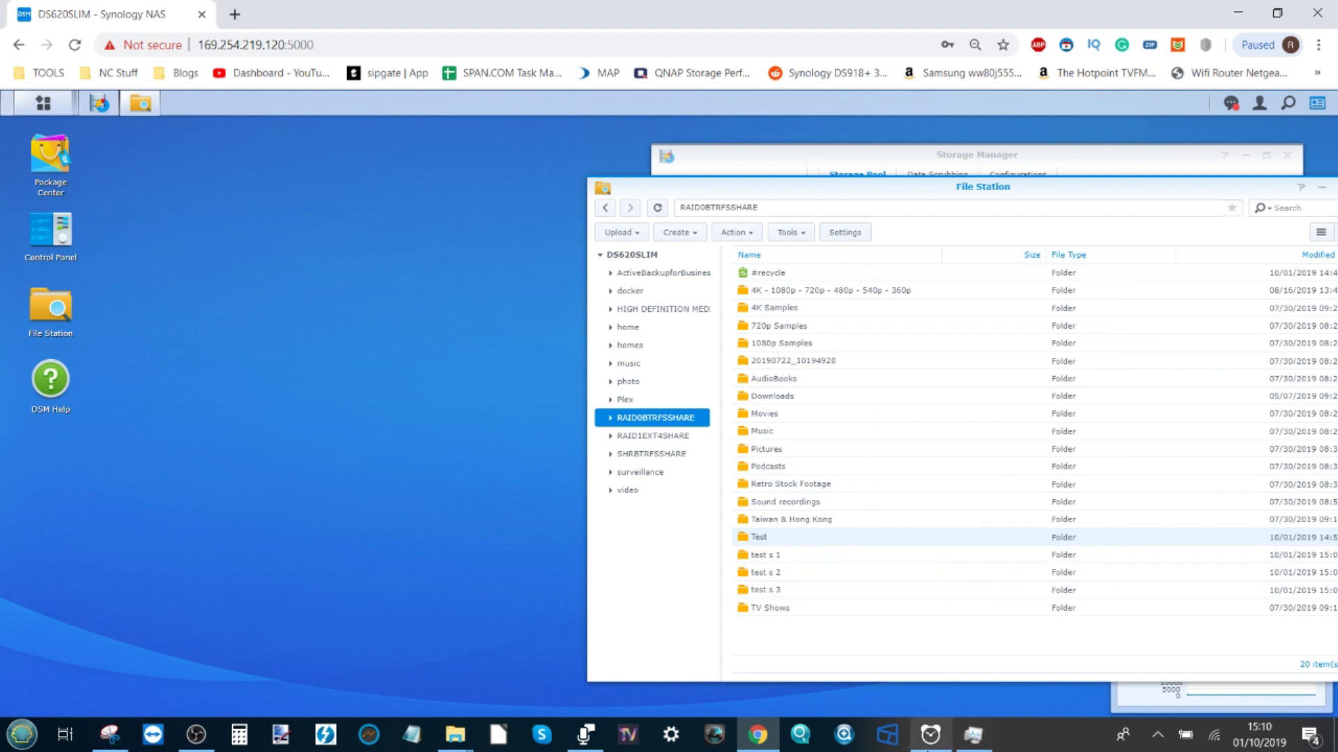
# Pause the stopwatch and reset it to 00:00:00.00.
pyautogui.click(930, 734)
pyautogui.click(1100, 643)
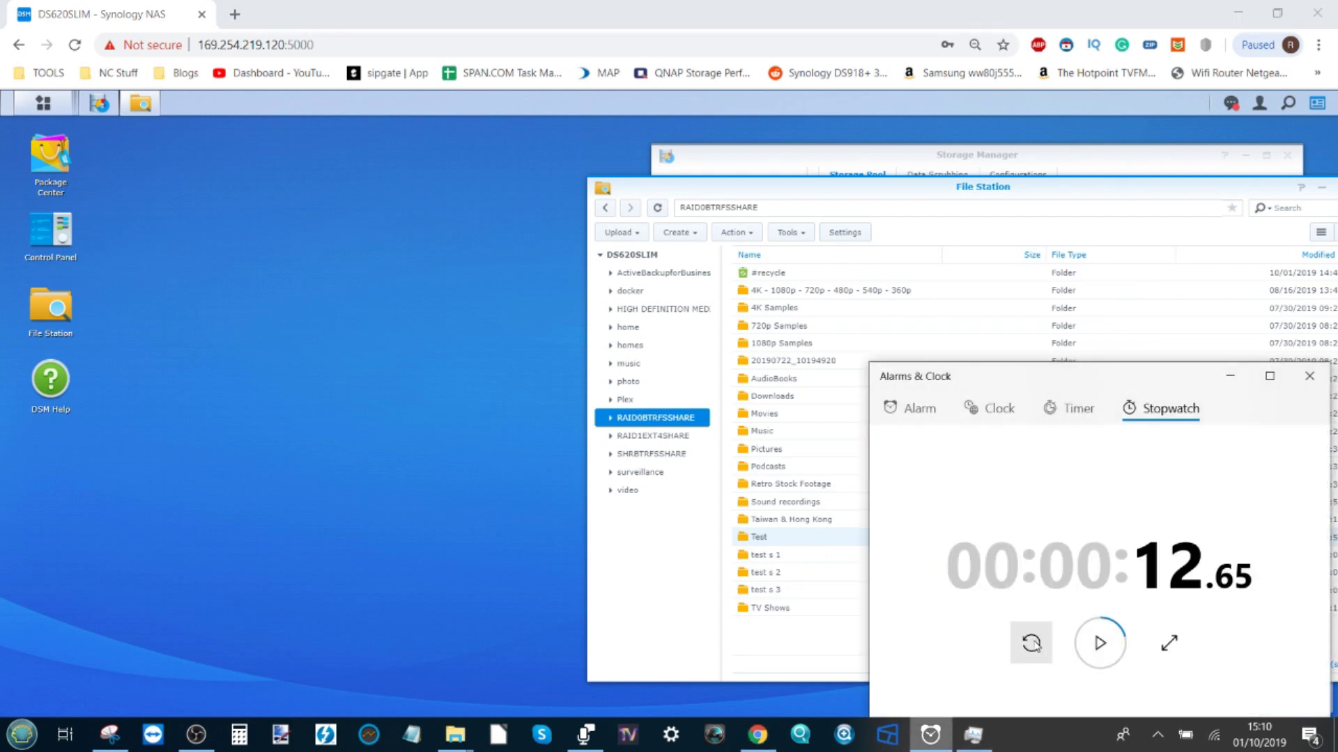
pyautogui.click(1030, 642)
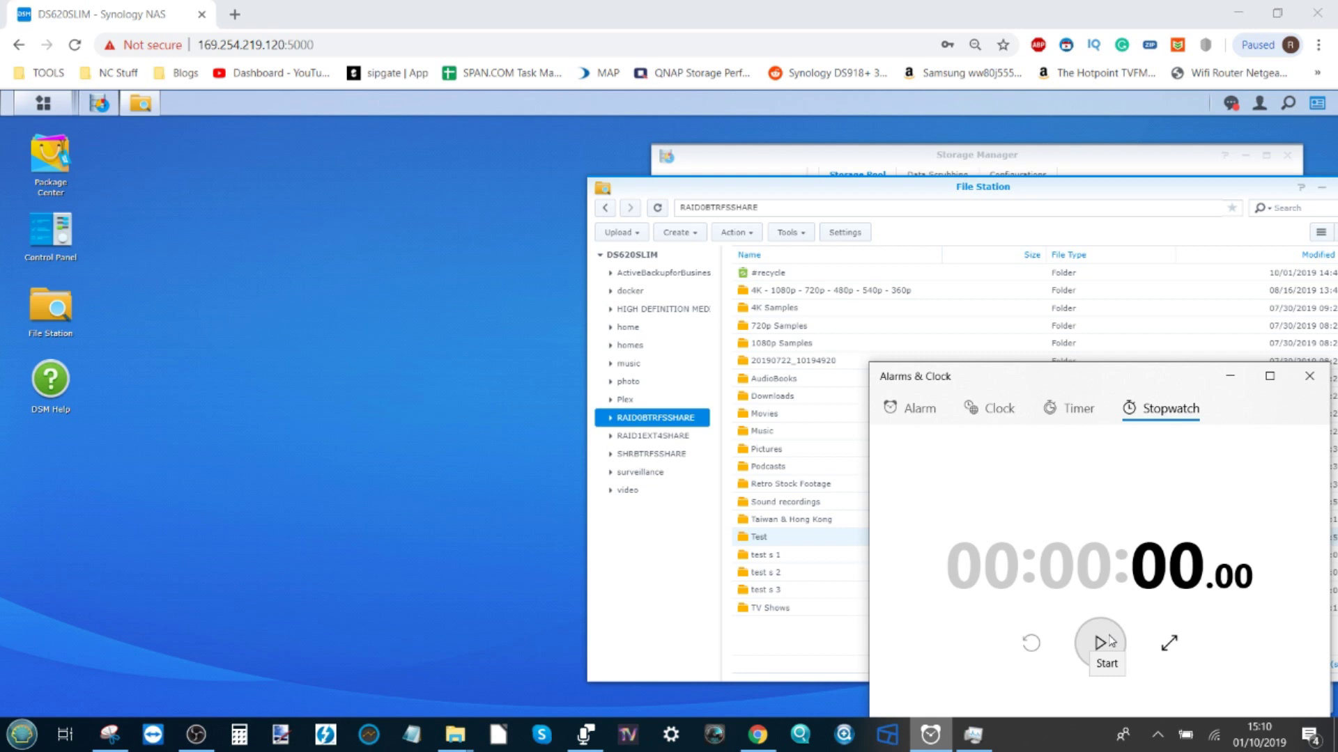
# Start the stopwatch, copy Test, and paste it into test s 1.
pyautogui.click(1101, 642)
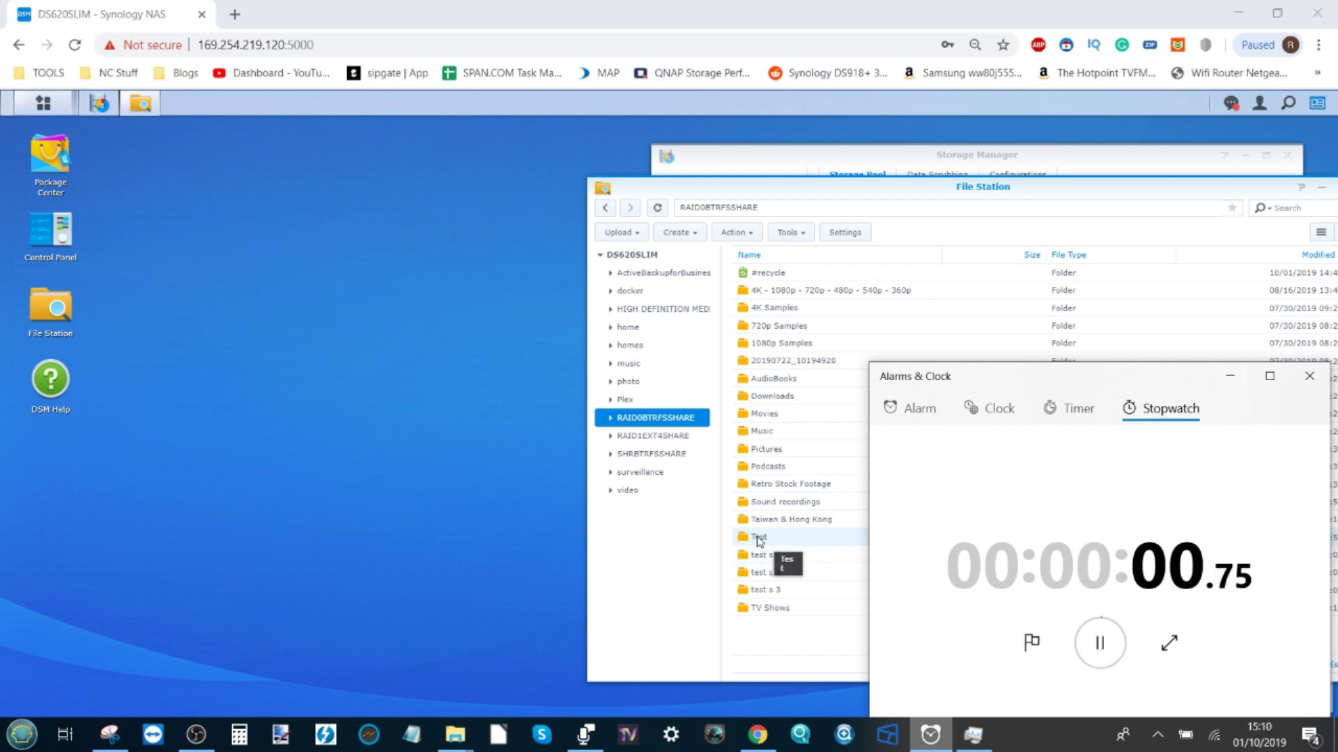
pyautogui.rightClick(758, 539)
pyautogui.click(791, 551)
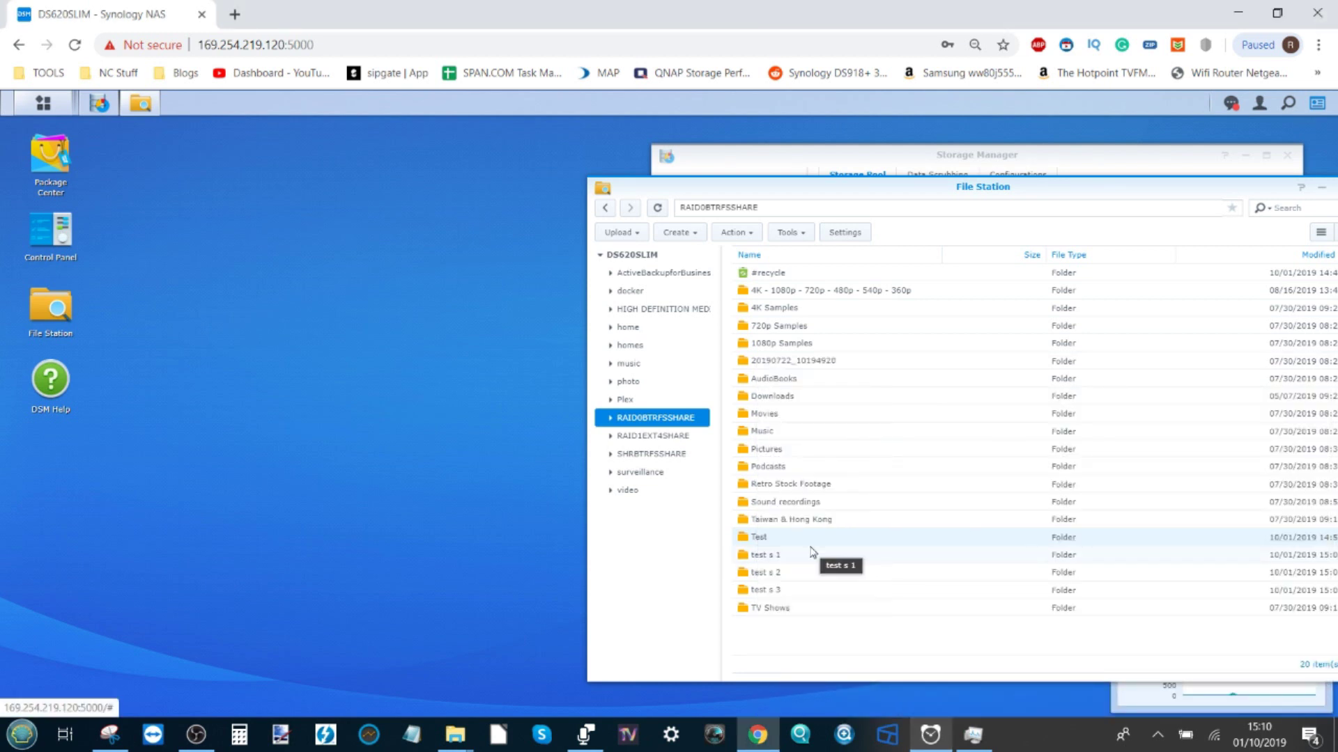
pyautogui.doubleClick(774, 557)
pyautogui.rightClick(798, 490)
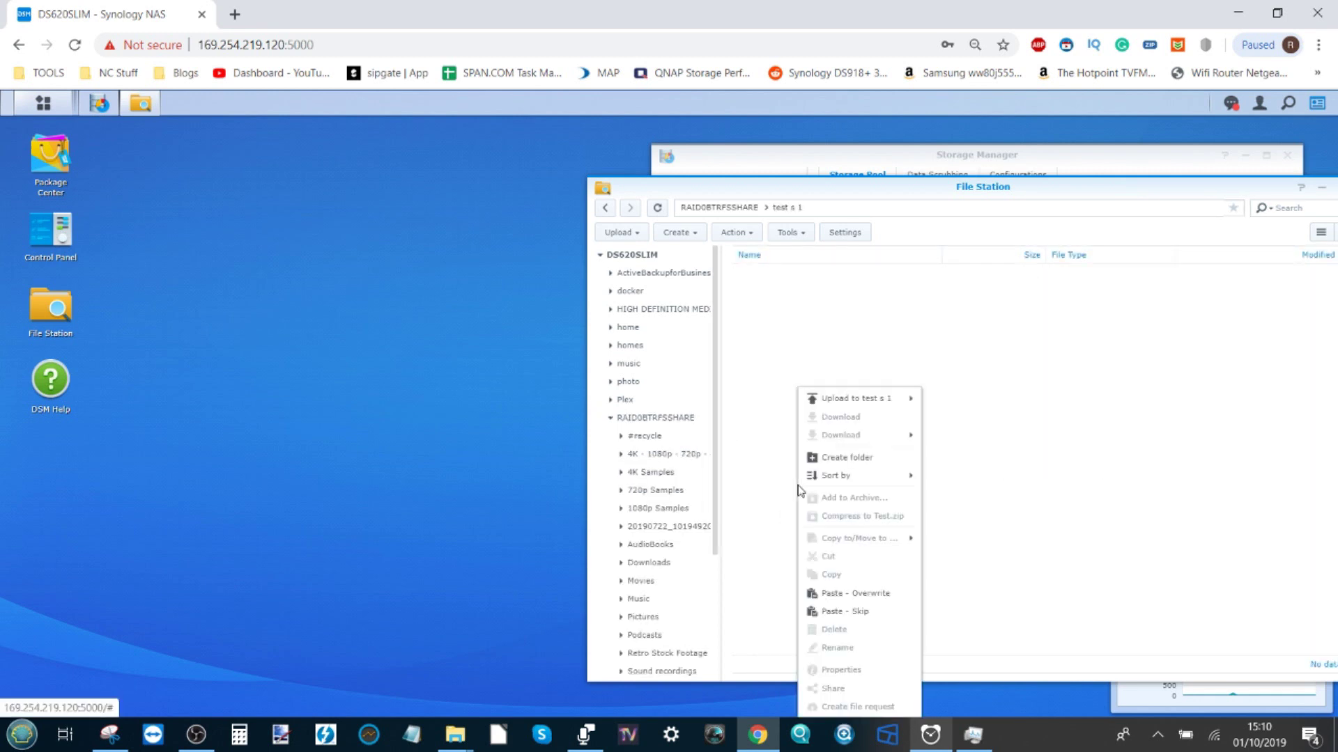
pyautogui.click(839, 593)
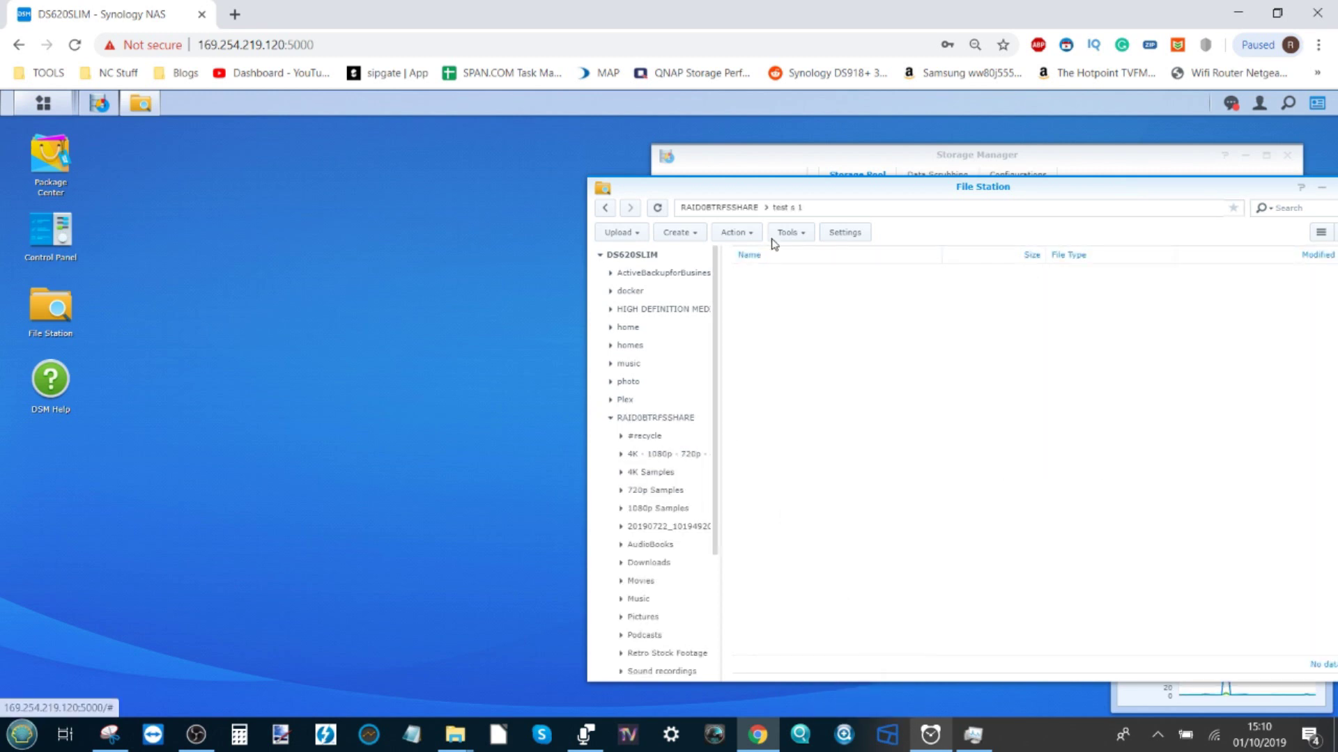
# Paste Test into test s 2 and test s 3, then launch Resource Monitor.
pyautogui.click(741, 209)
pyautogui.doubleClick(822, 577)
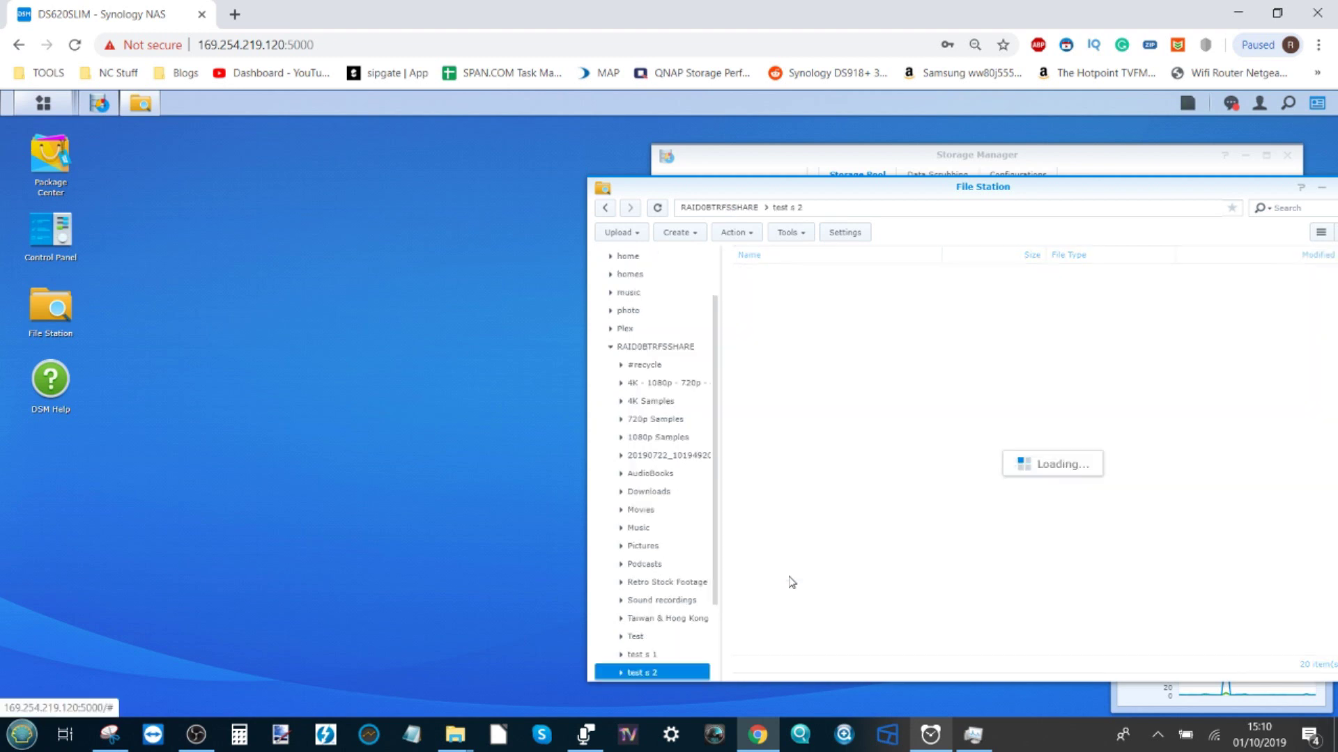
pyautogui.rightClick(814, 500)
pyautogui.click(876, 596)
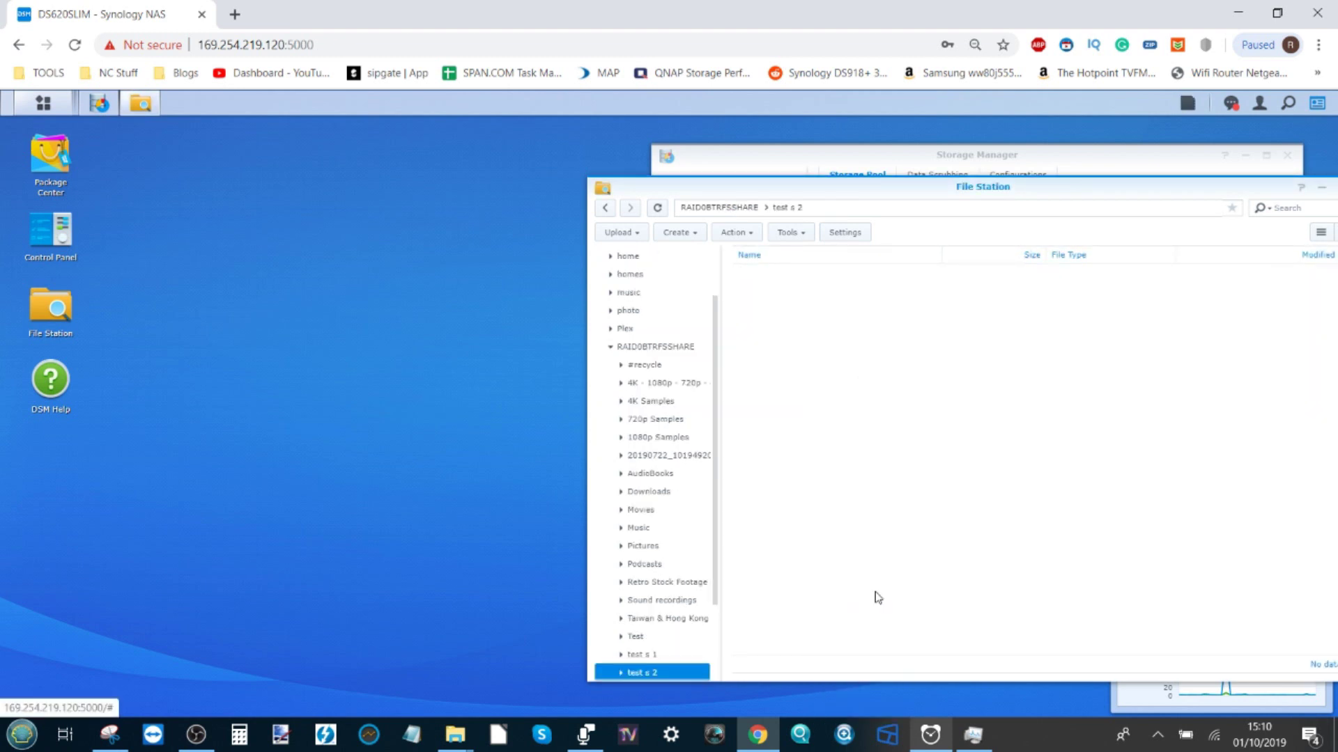
pyautogui.click(721, 207)
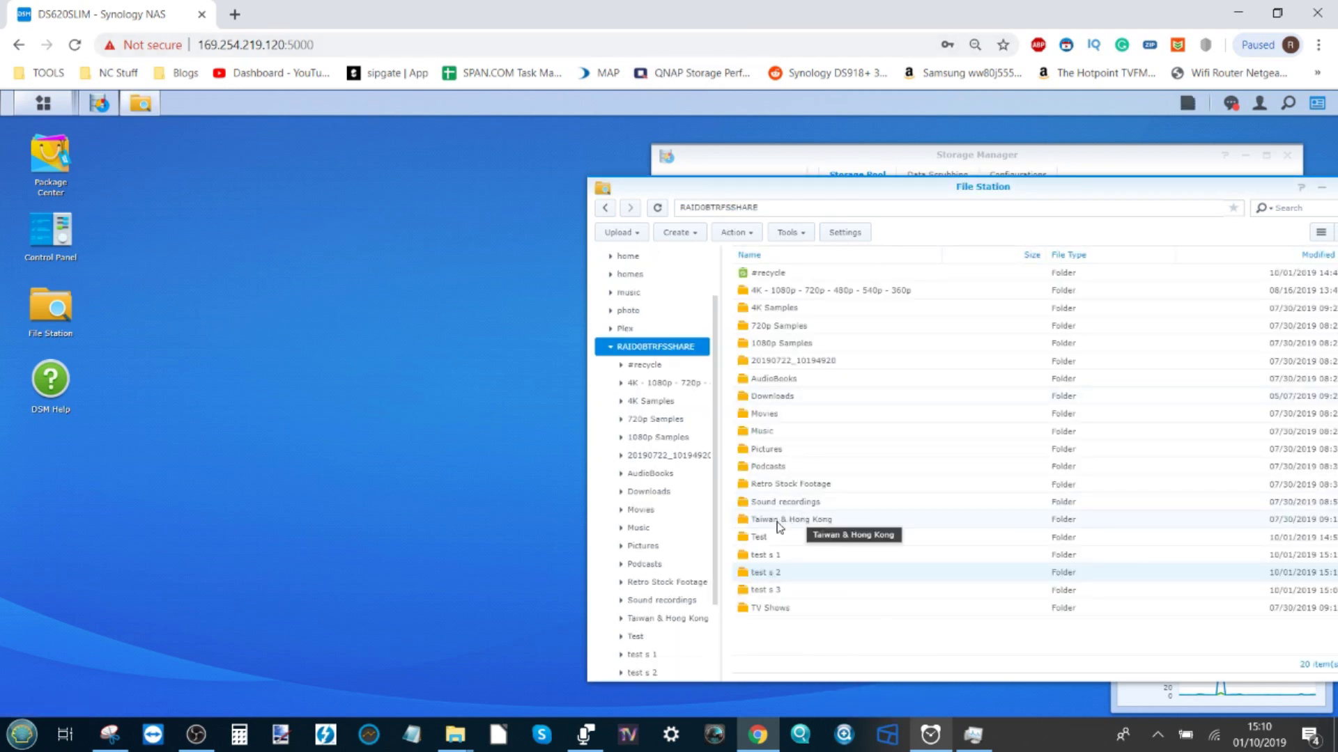
pyautogui.doubleClick(769, 590)
pyautogui.rightClick(838, 488)
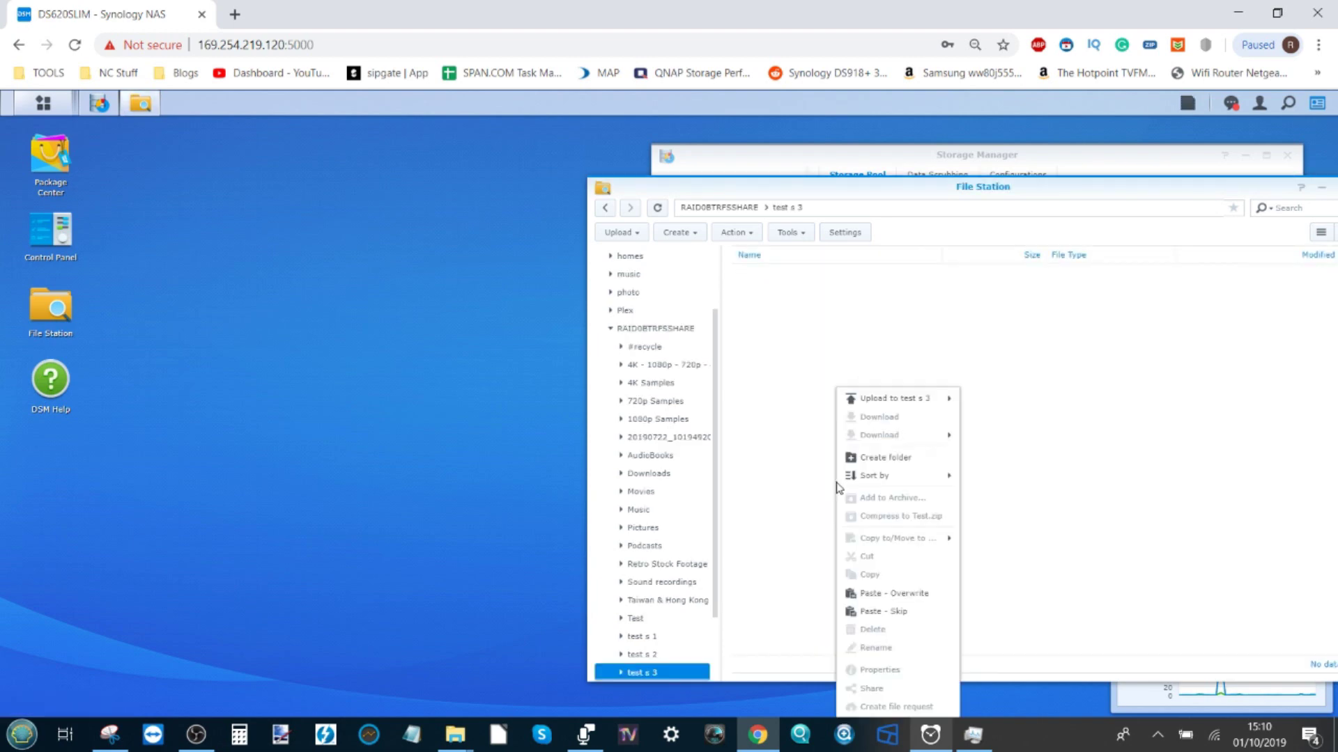
pyautogui.click(883, 593)
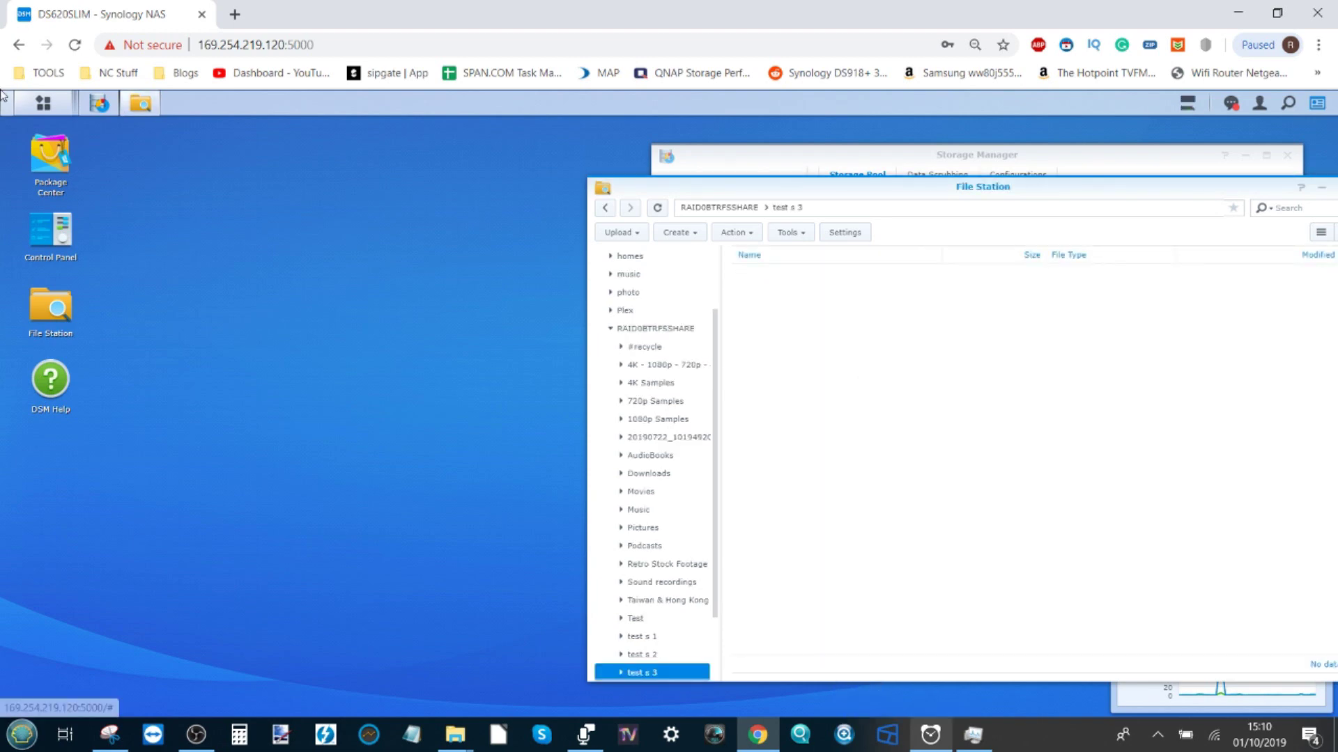
pyautogui.click(43, 104)
pyautogui.click(719, 190)
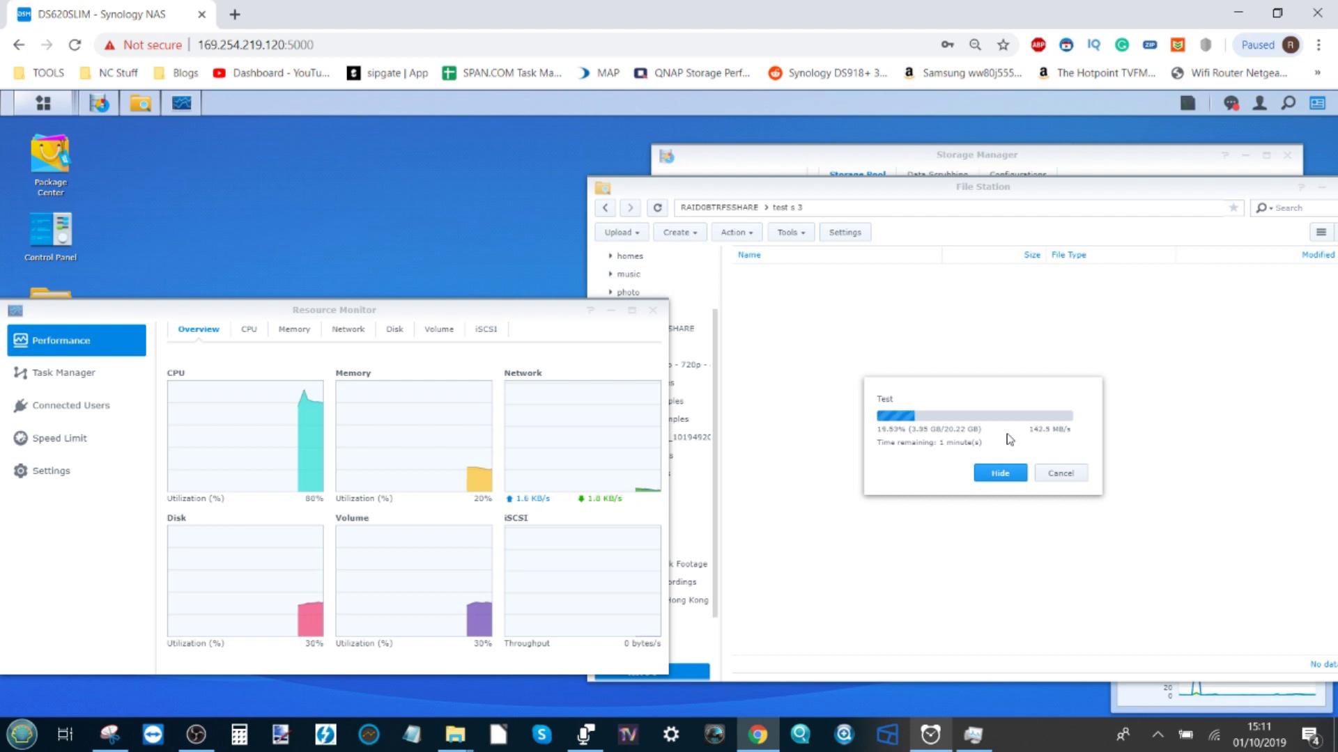
# Bring the running stopwatch, at 00:00:50.88, back in front.
pyautogui.click(930, 735)
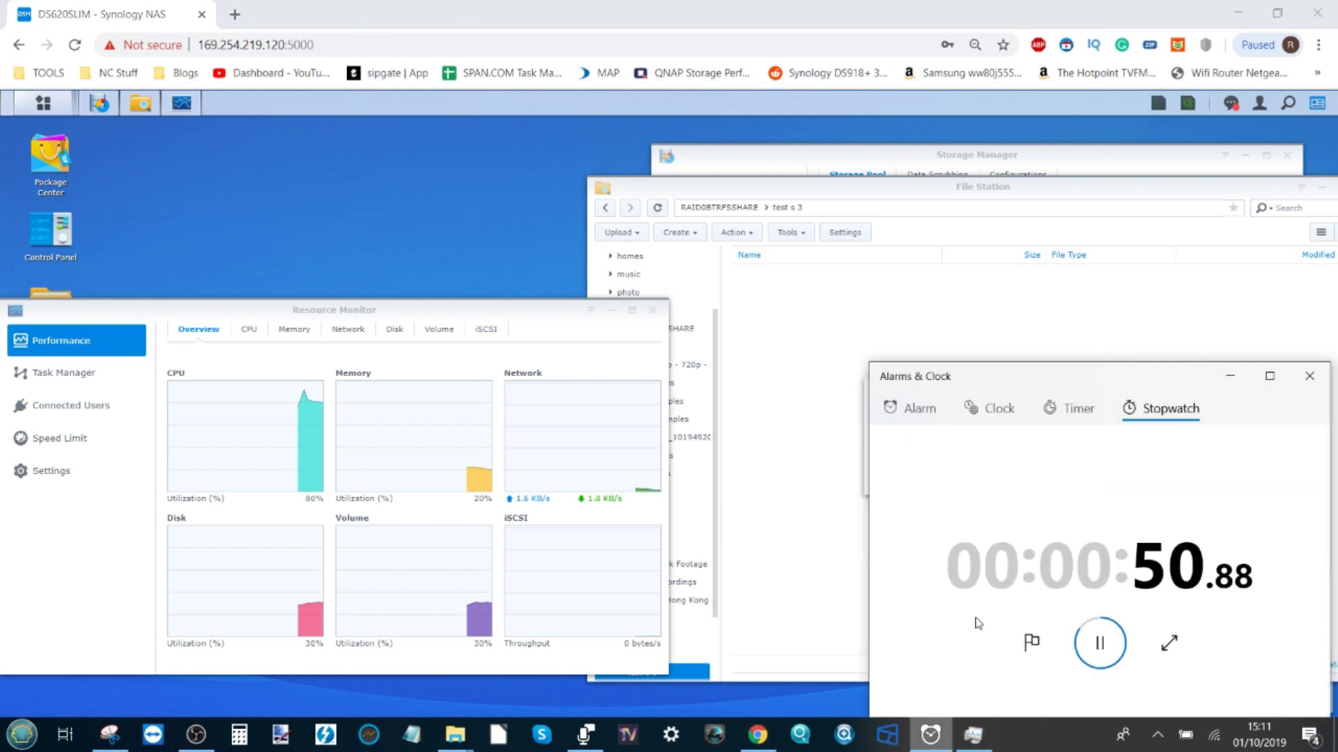
# Place the stopwatch beside the background task list to follow the three Test copies.
pyautogui.moveTo(1081, 385); pyautogui.dragTo(1060, 454)
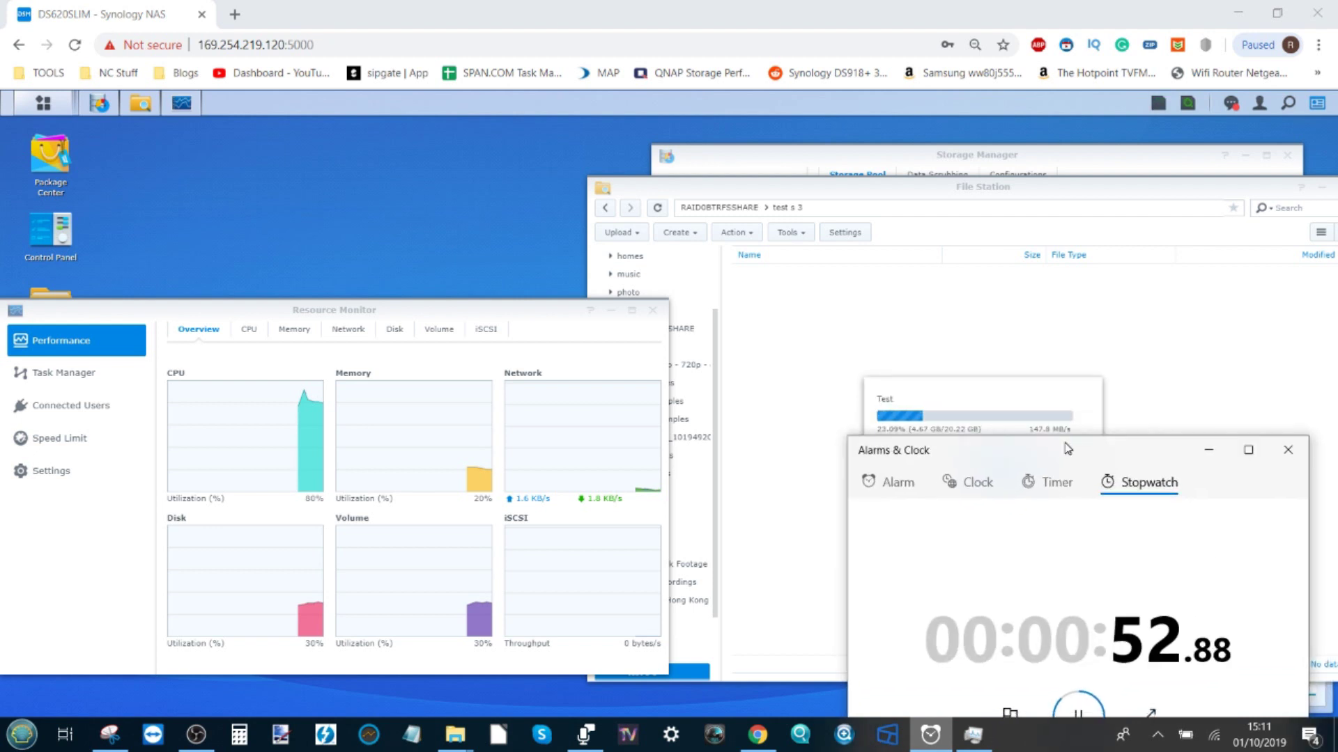
pyautogui.click(1160, 104)
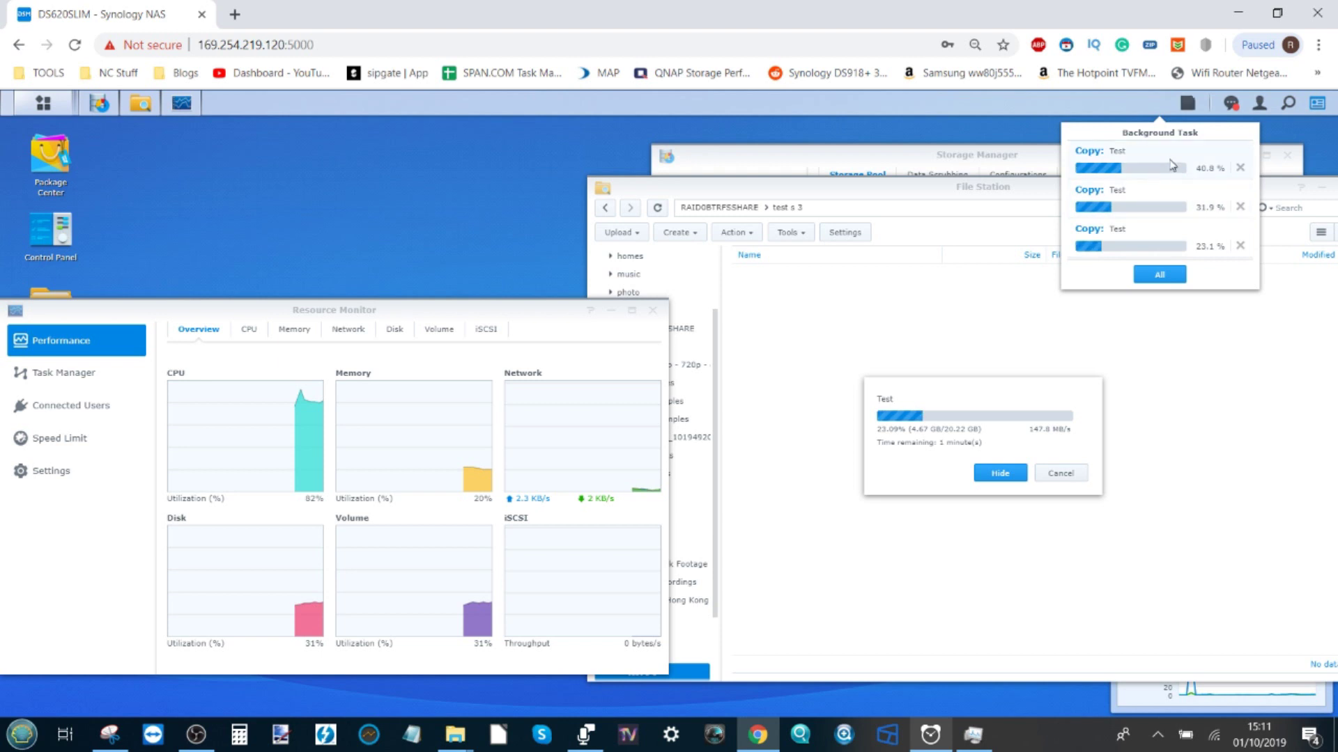
pyautogui.click(931, 742)
pyautogui.moveTo(1032, 450); pyautogui.dragTo(1044, 358)
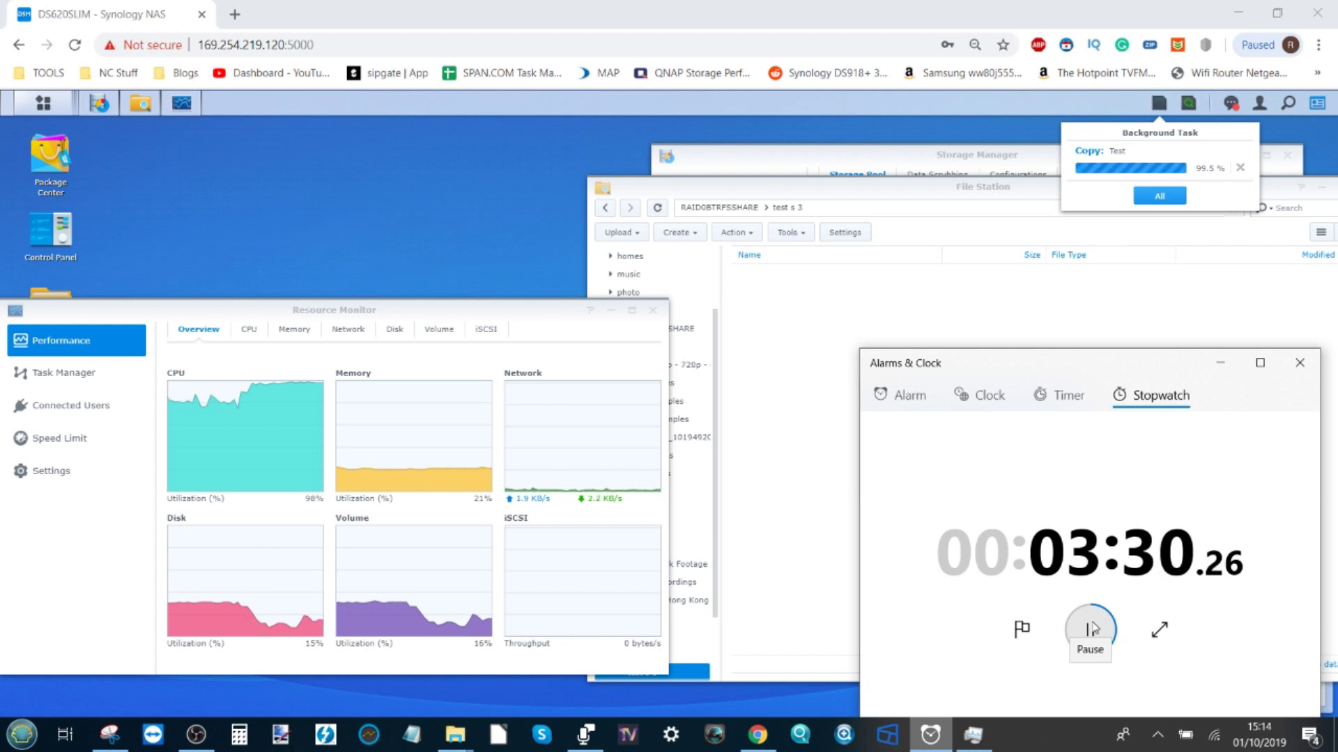
# Stop the stopwatch at 03:32.24 when the copies finish, then reset it to zero.
pyautogui.click(1091, 629)
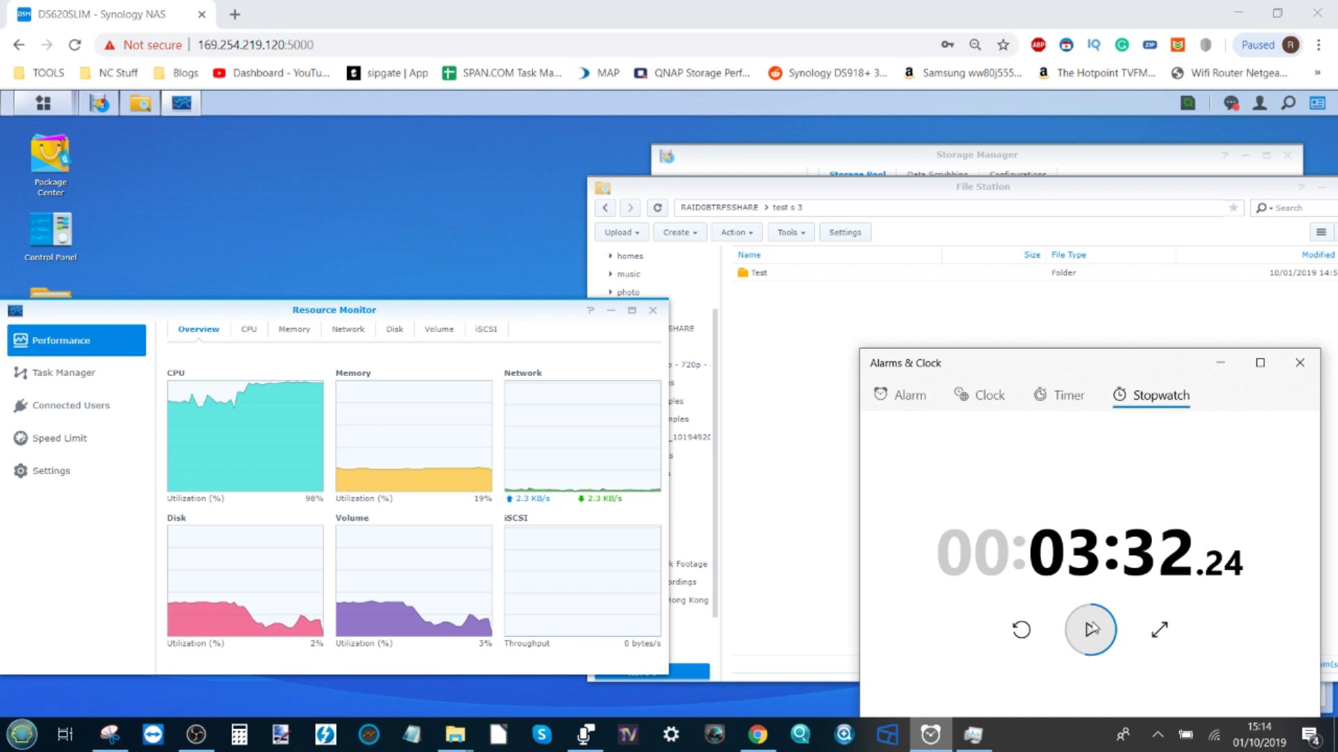
pyautogui.click(1024, 629)
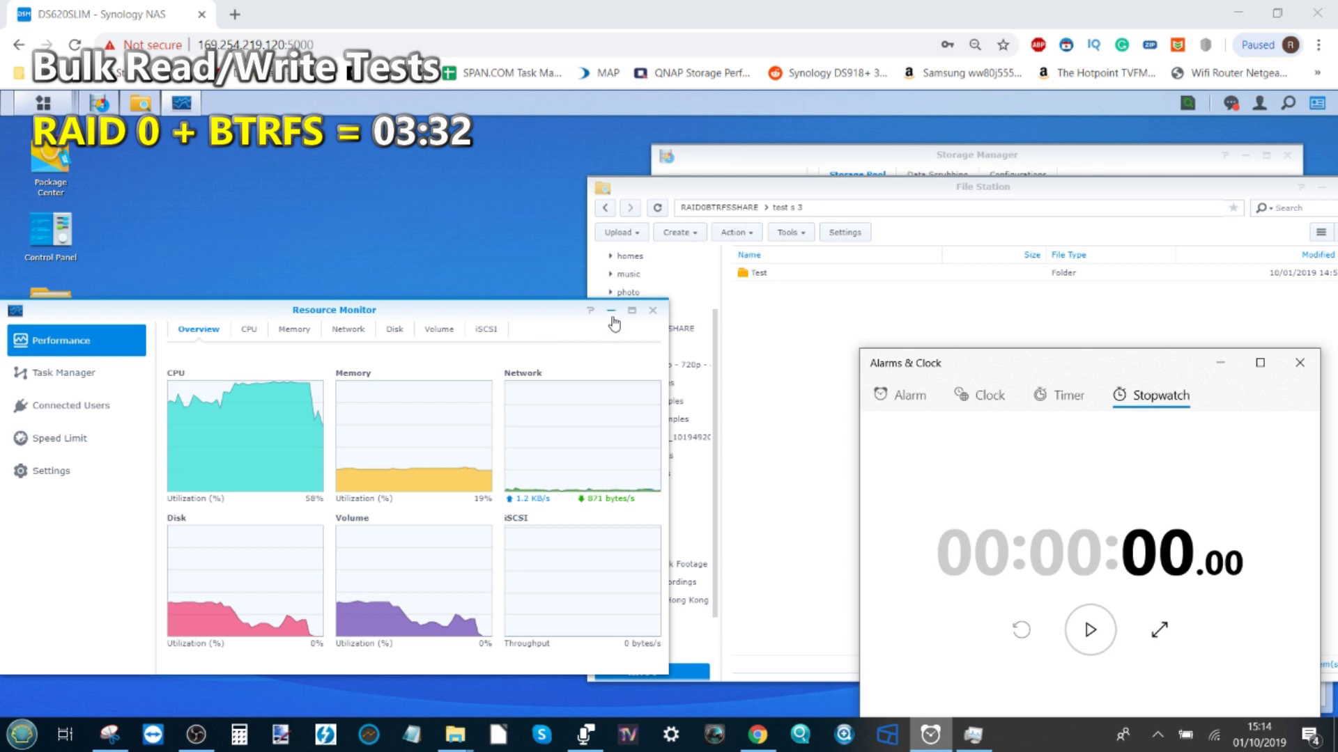
# Close Resource Monitor and open the SHRBTRFSSHARE share in File Station.
pyautogui.click(653, 310)
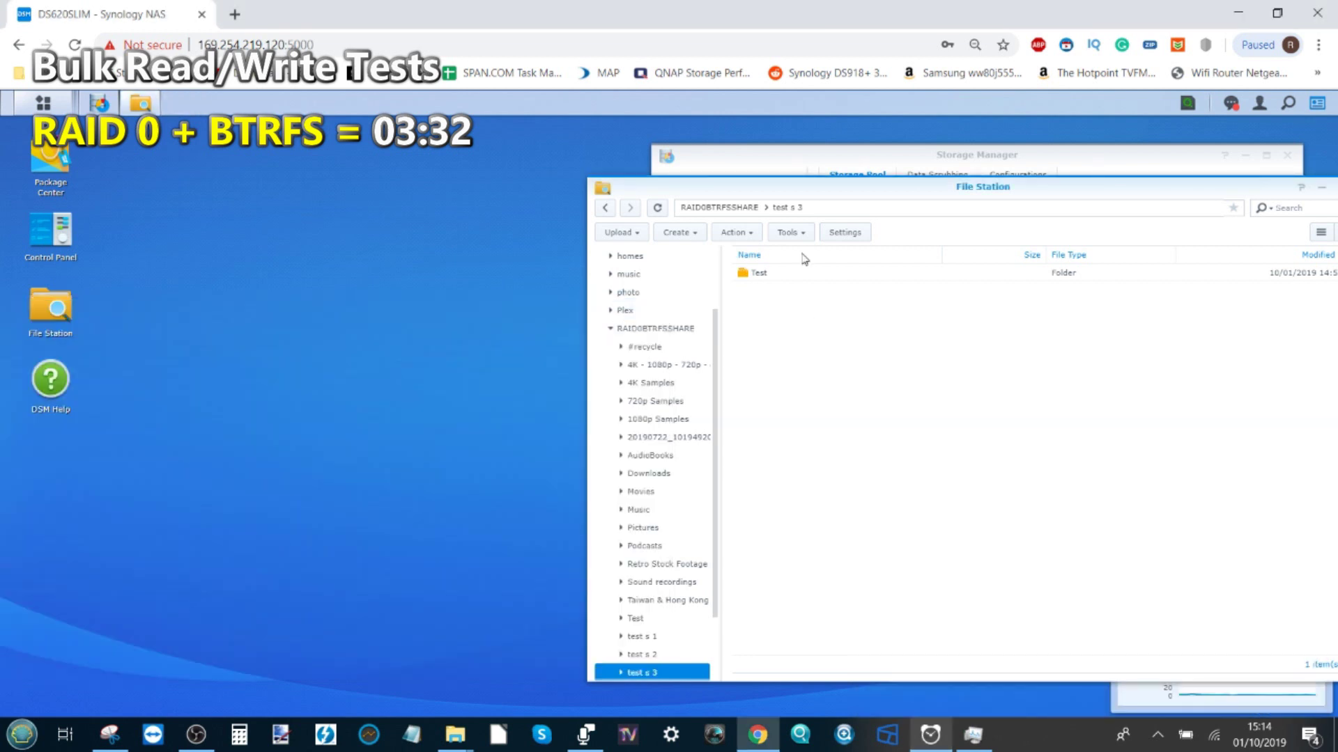
pyautogui.click(750, 208)
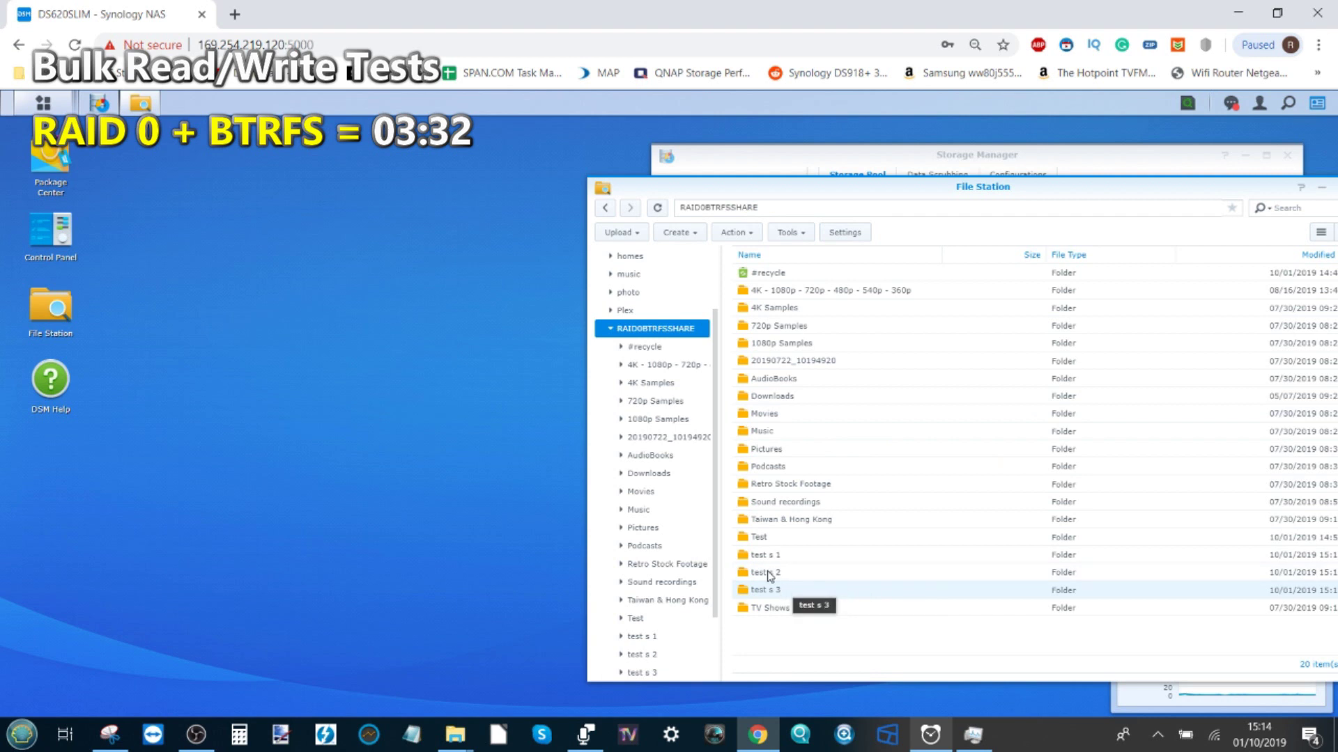
pyautogui.click(606, 329)
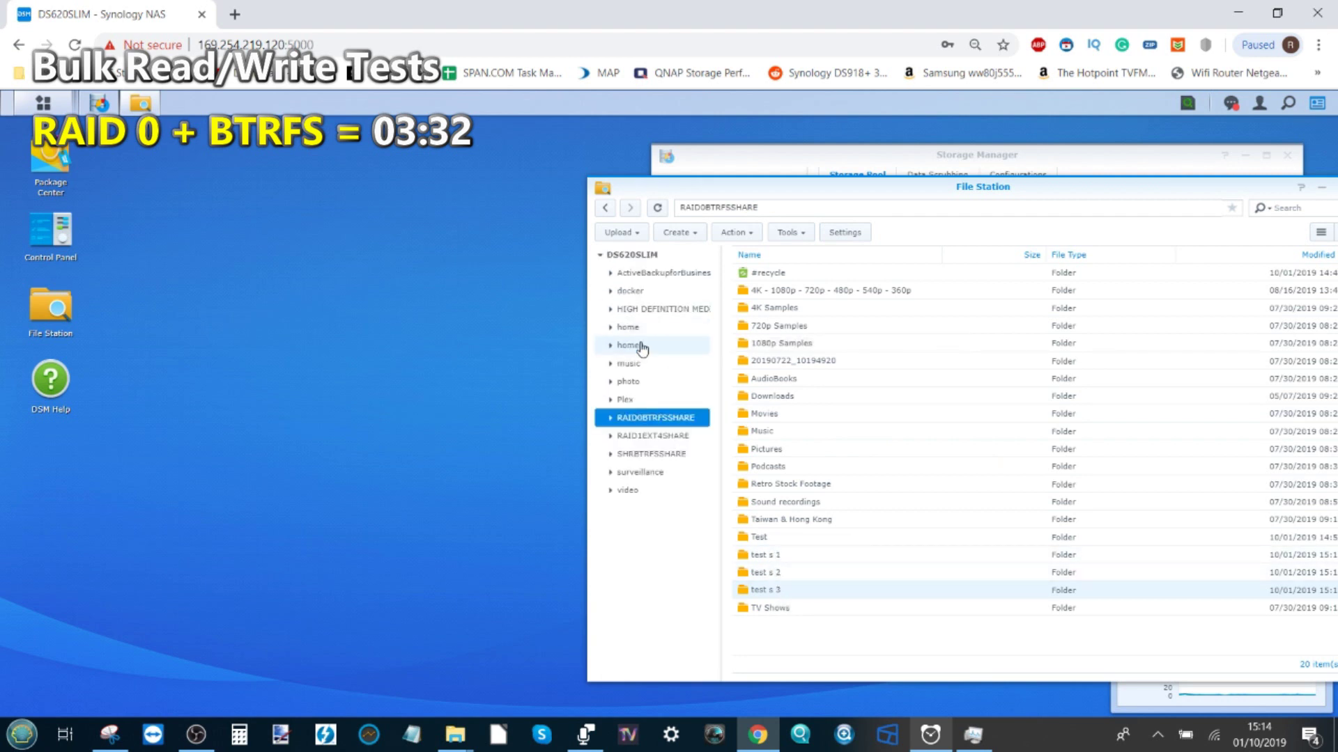
pyautogui.click(651, 457)
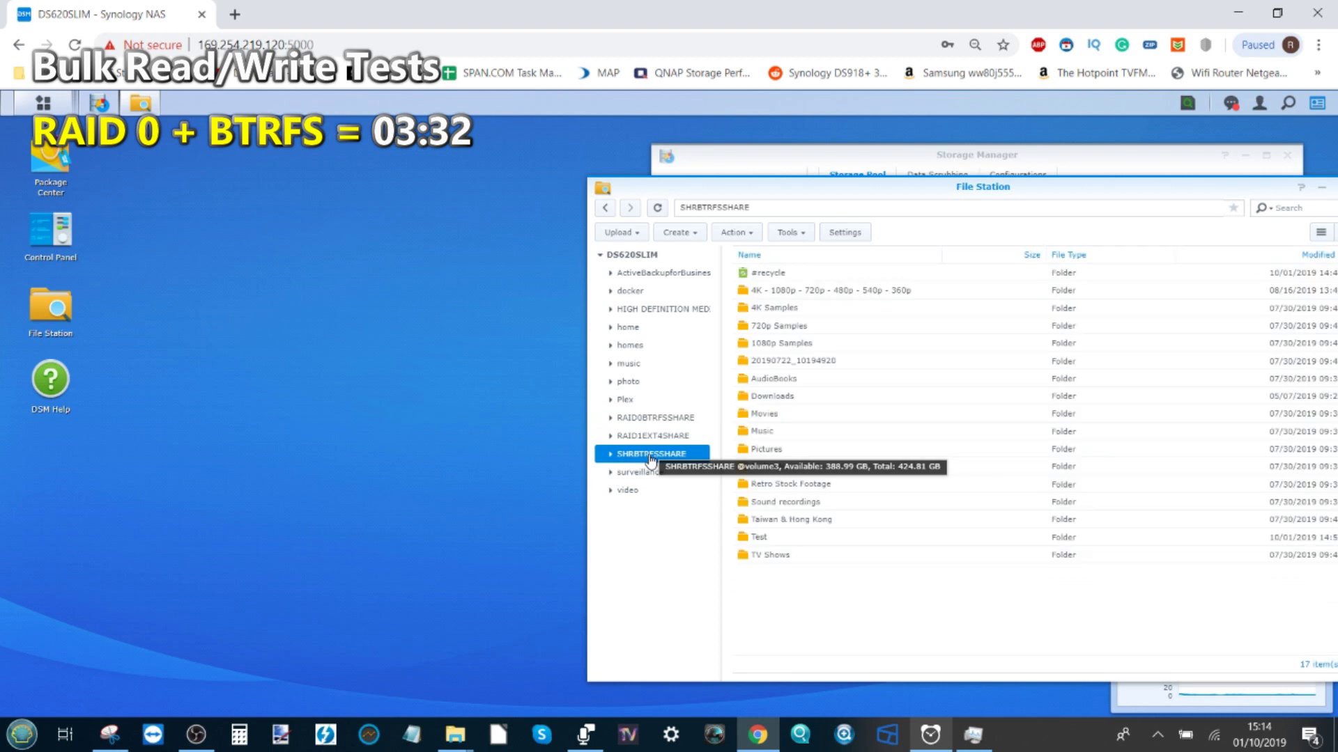
# Create folders test s 1, test s 2 and test s 3 in SHRBTRFSSHARE.
pyautogui.rightClick(760, 588)
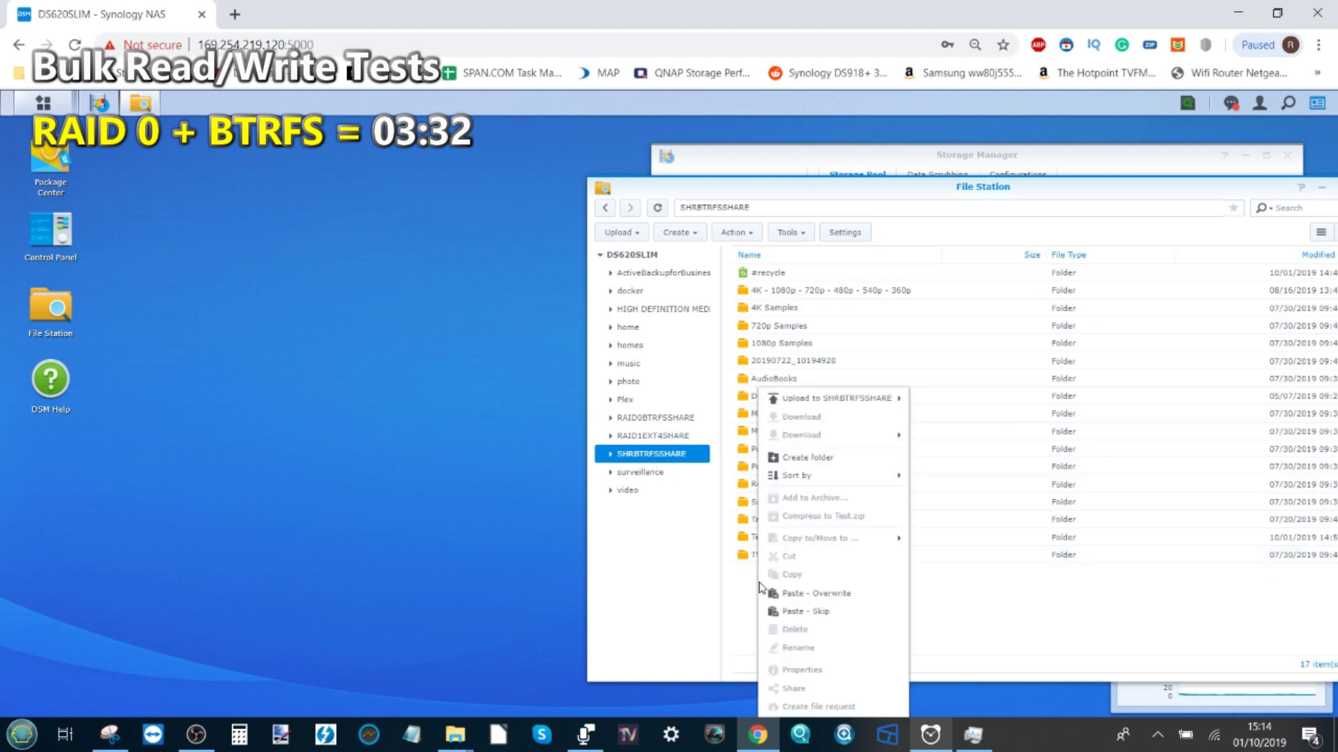
pyautogui.click(845, 460)
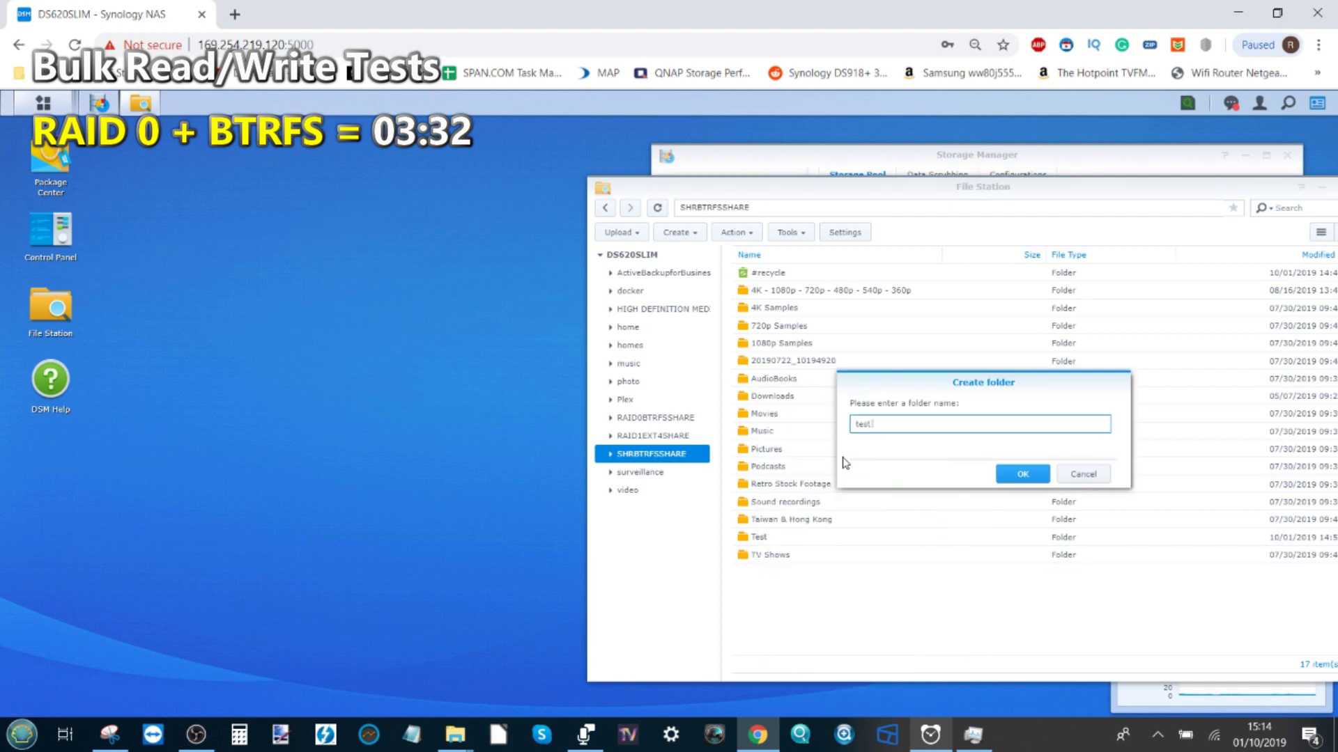
pyautogui.click(1019, 474)
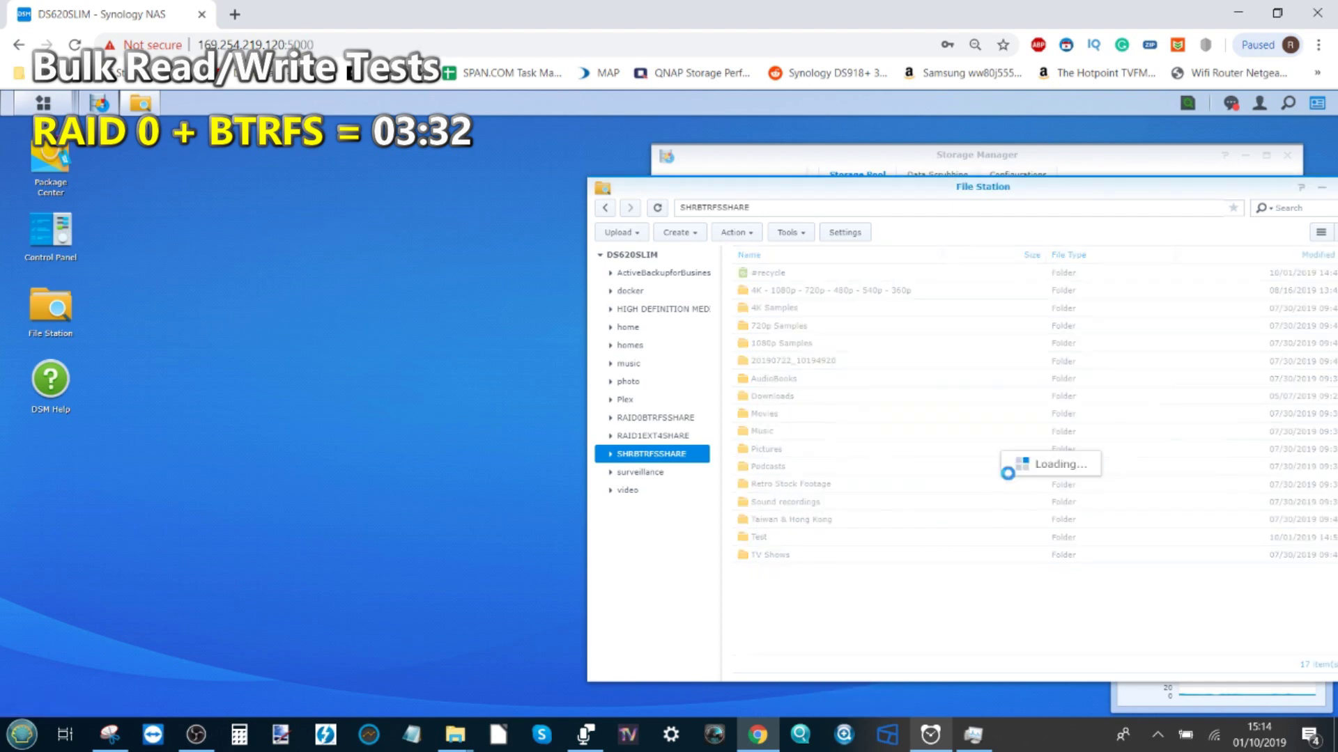
pyautogui.rightClick(803, 555)
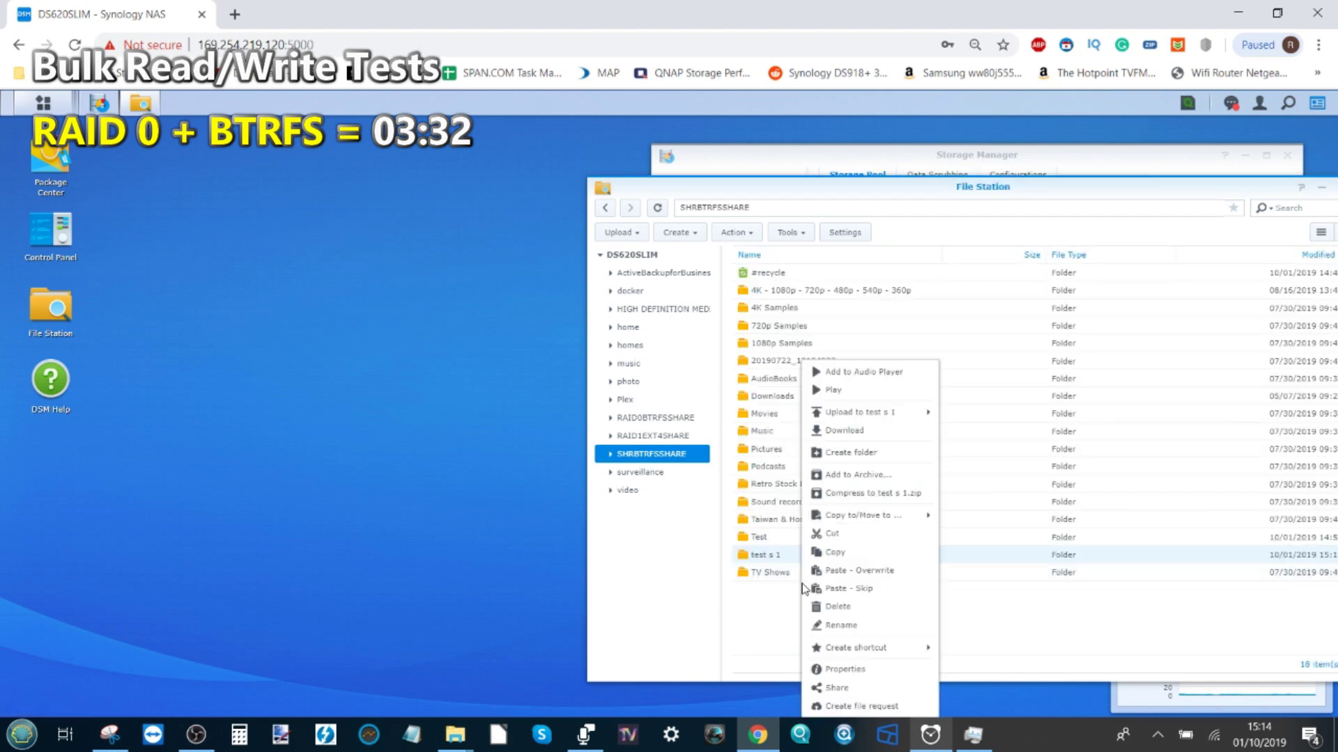
pyautogui.click(891, 454)
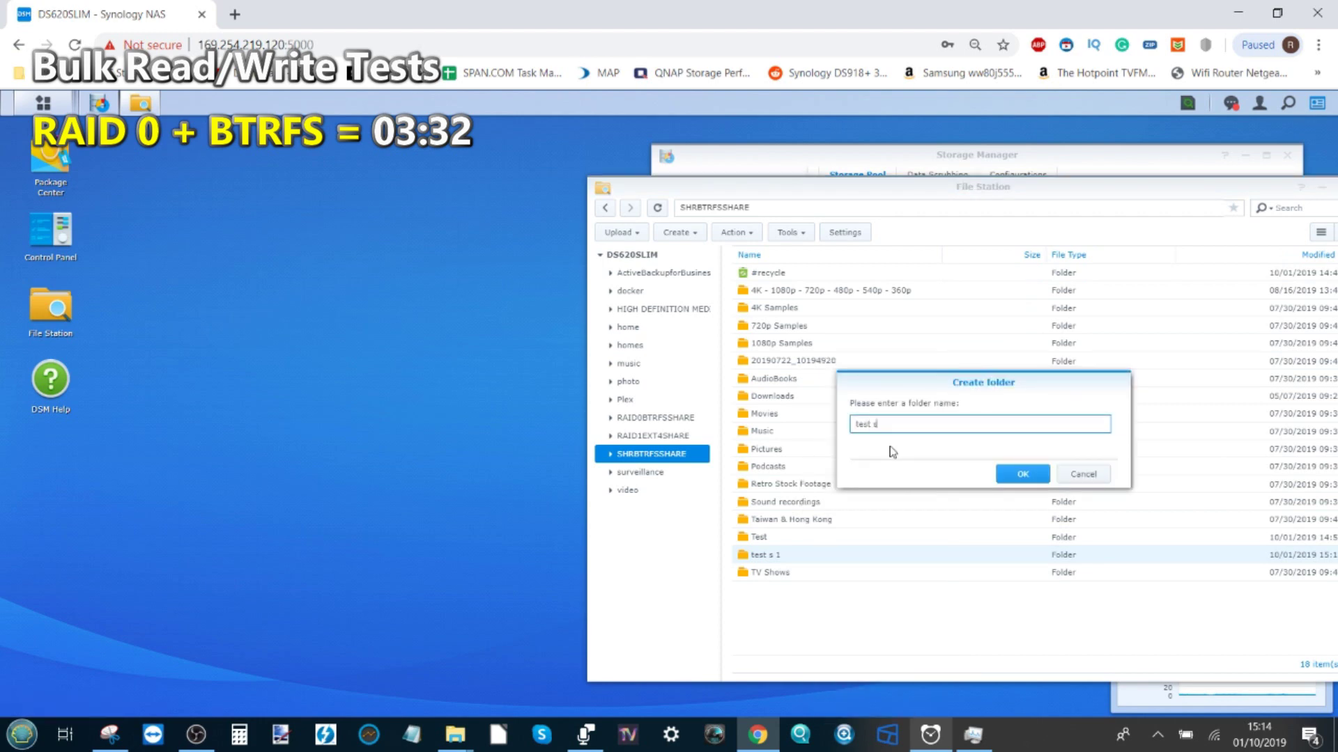
pyautogui.write('test s 2')
pyautogui.press('Return')
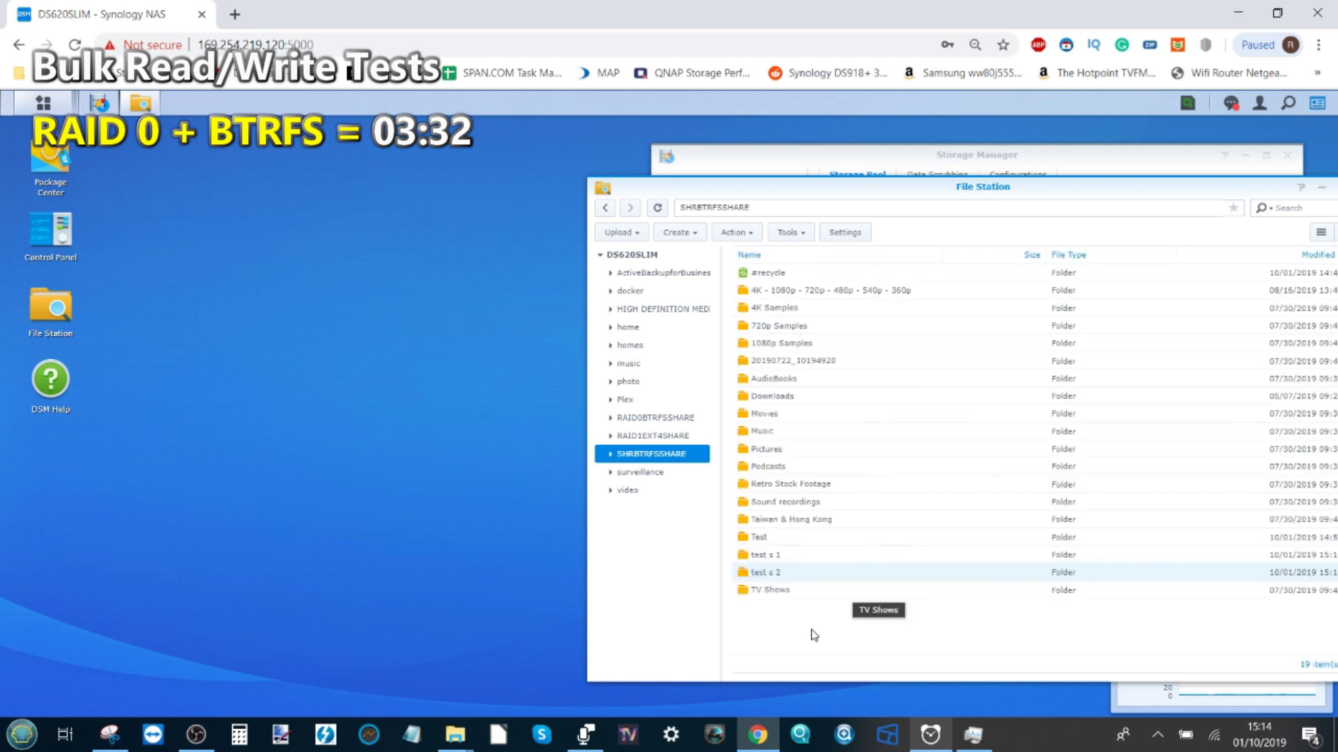
pyautogui.rightClick(812, 633)
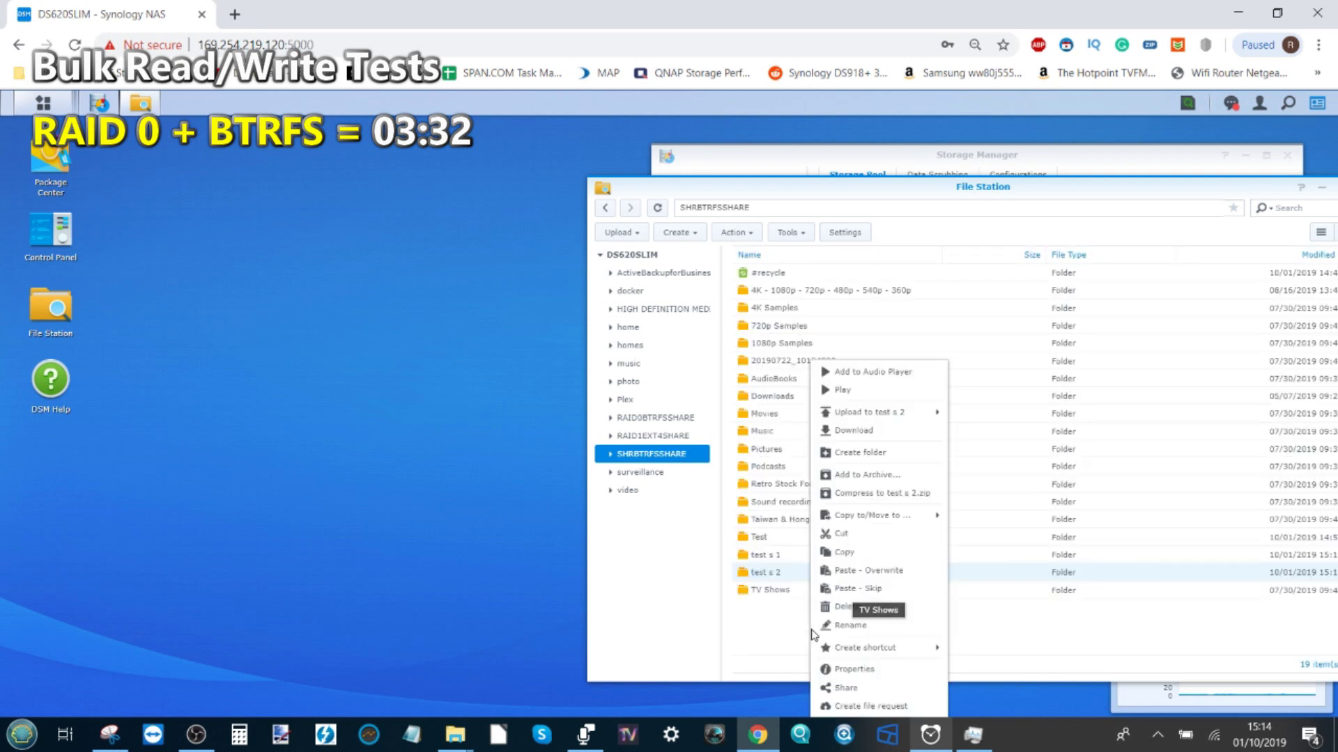
pyautogui.click(870, 453)
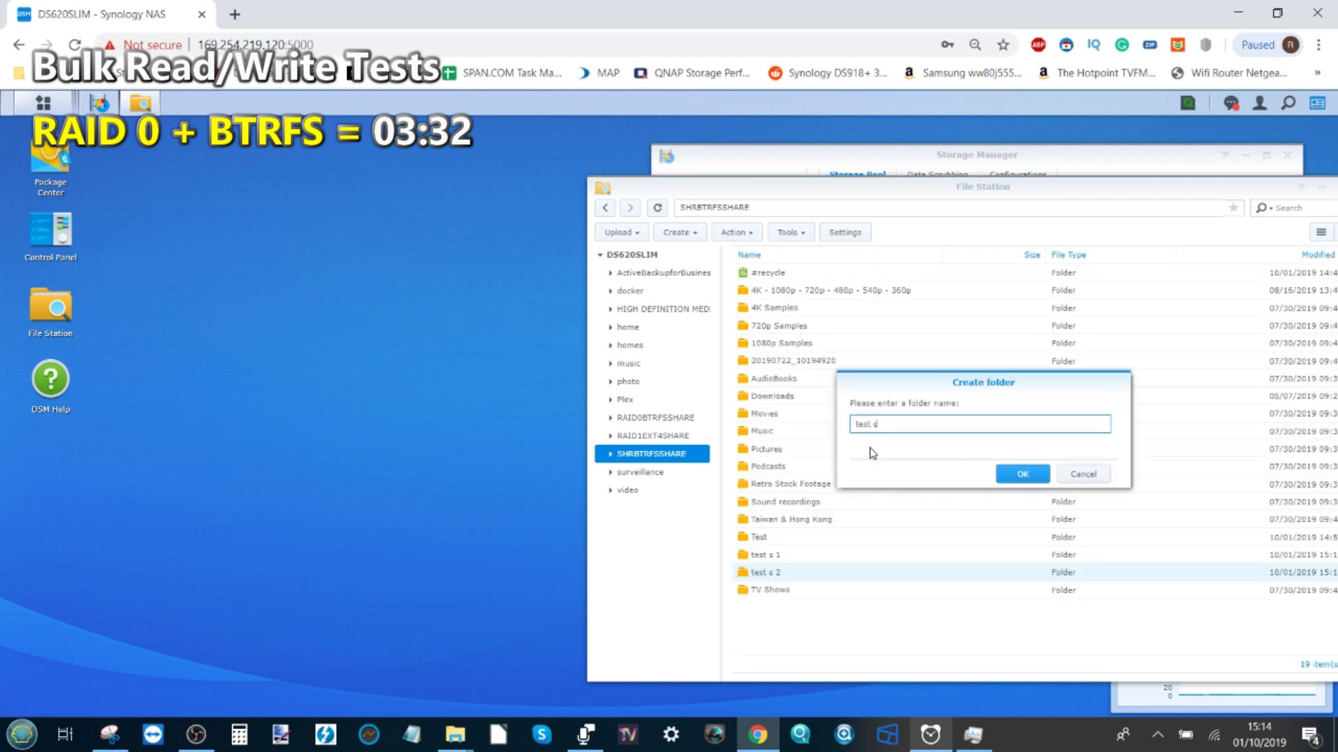
pyautogui.write('test s 3')
pyautogui.press('Return')
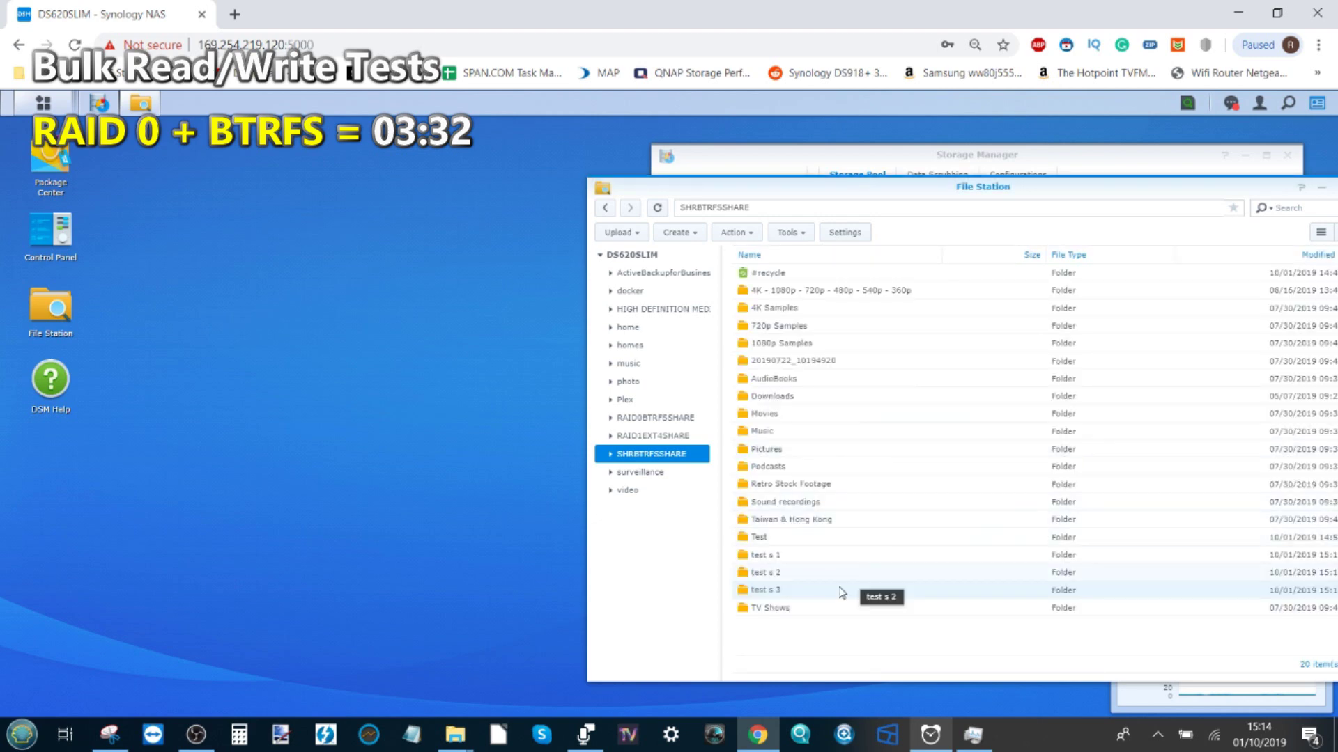
# Confirm SHRBTRFSSHARE's Test folder is 20.22 GB, then bring up the Alarms & Clock stopwatch.
pyautogui.rightClick(763, 538)
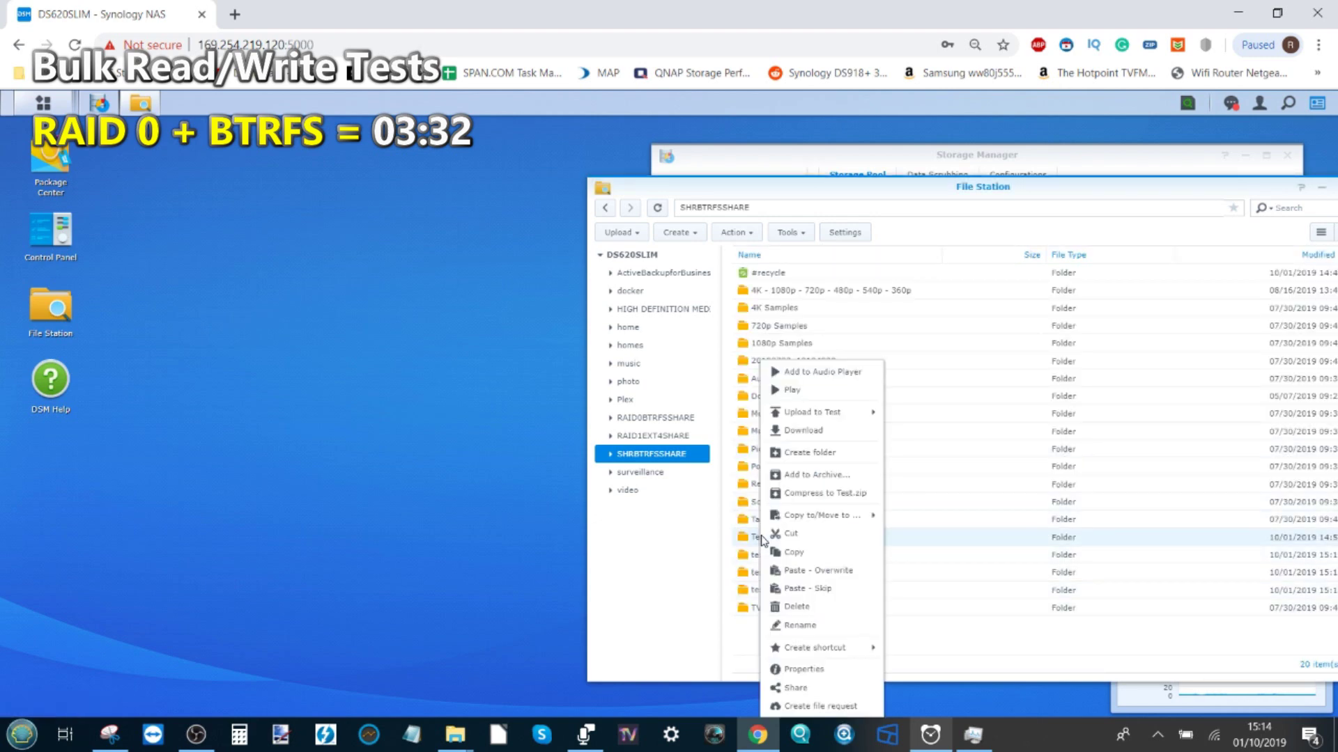
pyautogui.click(825, 669)
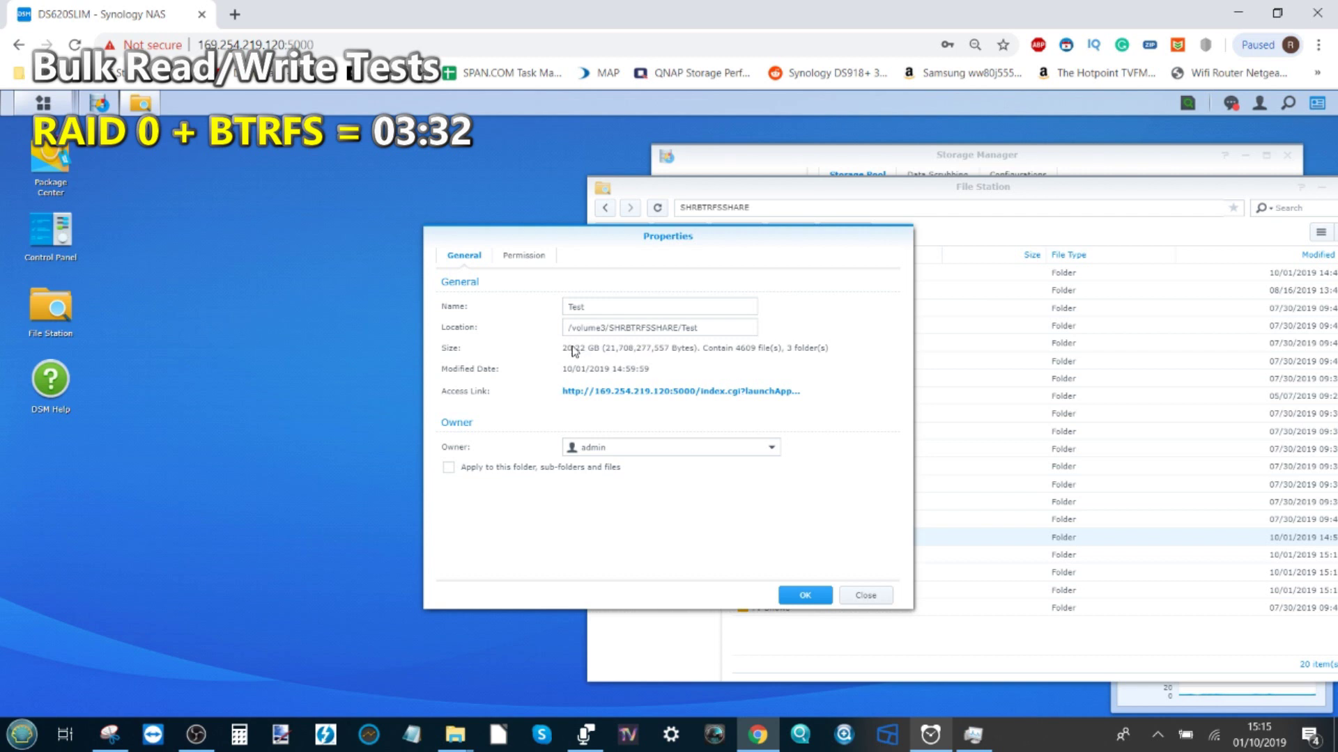
pyautogui.click(867, 596)
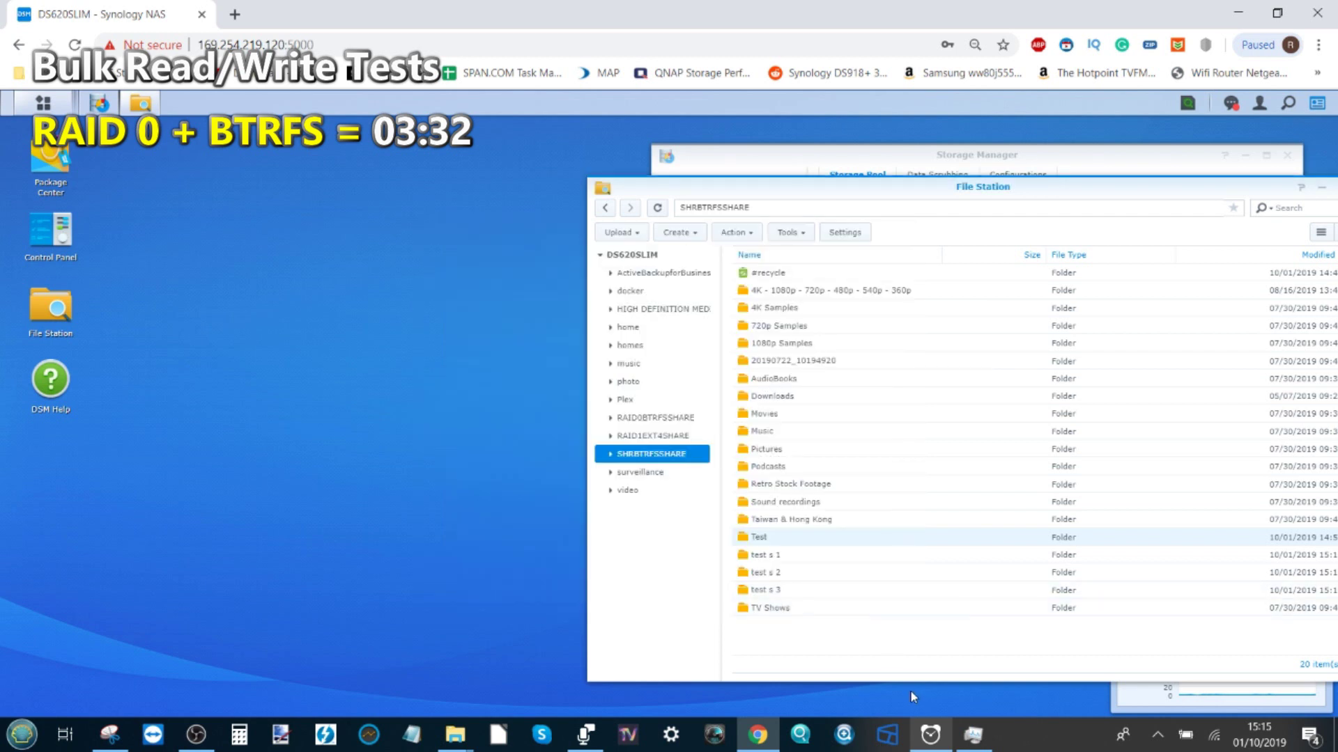
pyautogui.click(941, 737)
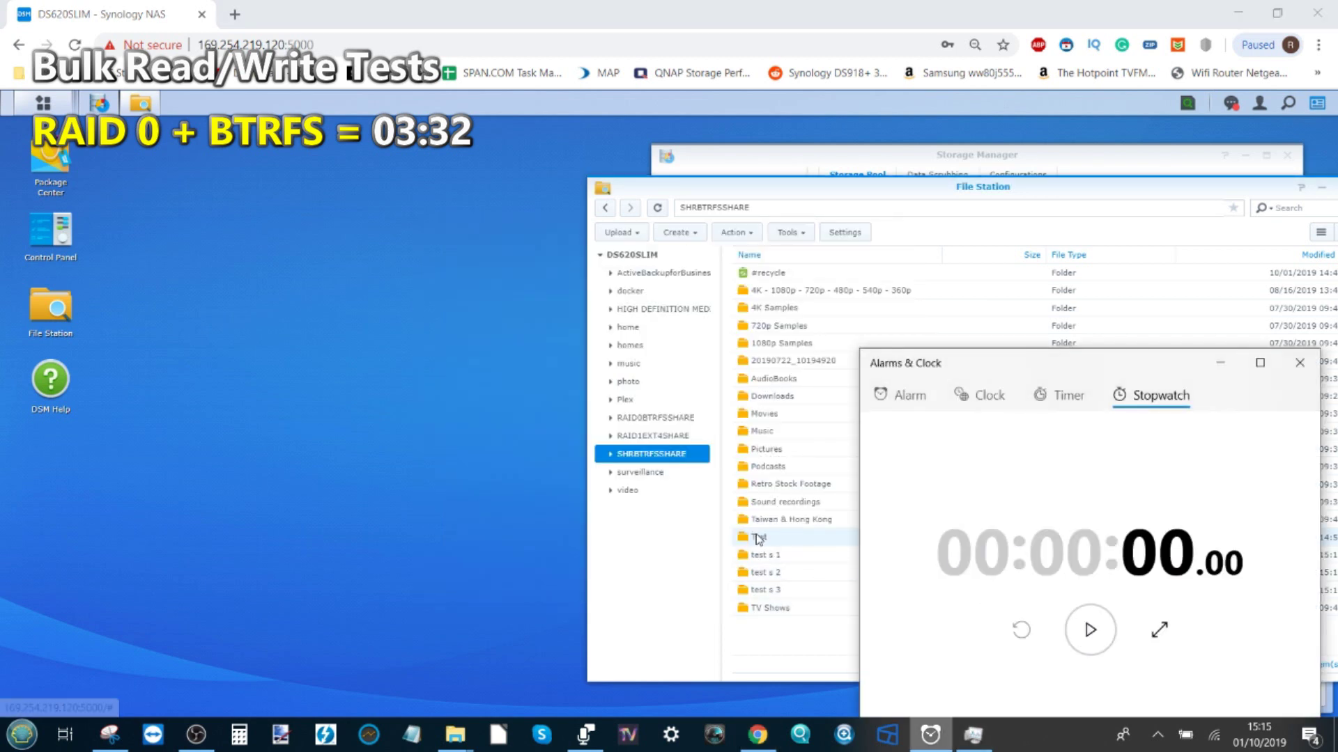
# Start the stopwatch, copy the Test folder, and paste it into test s 1.
pyautogui.click(1091, 631)
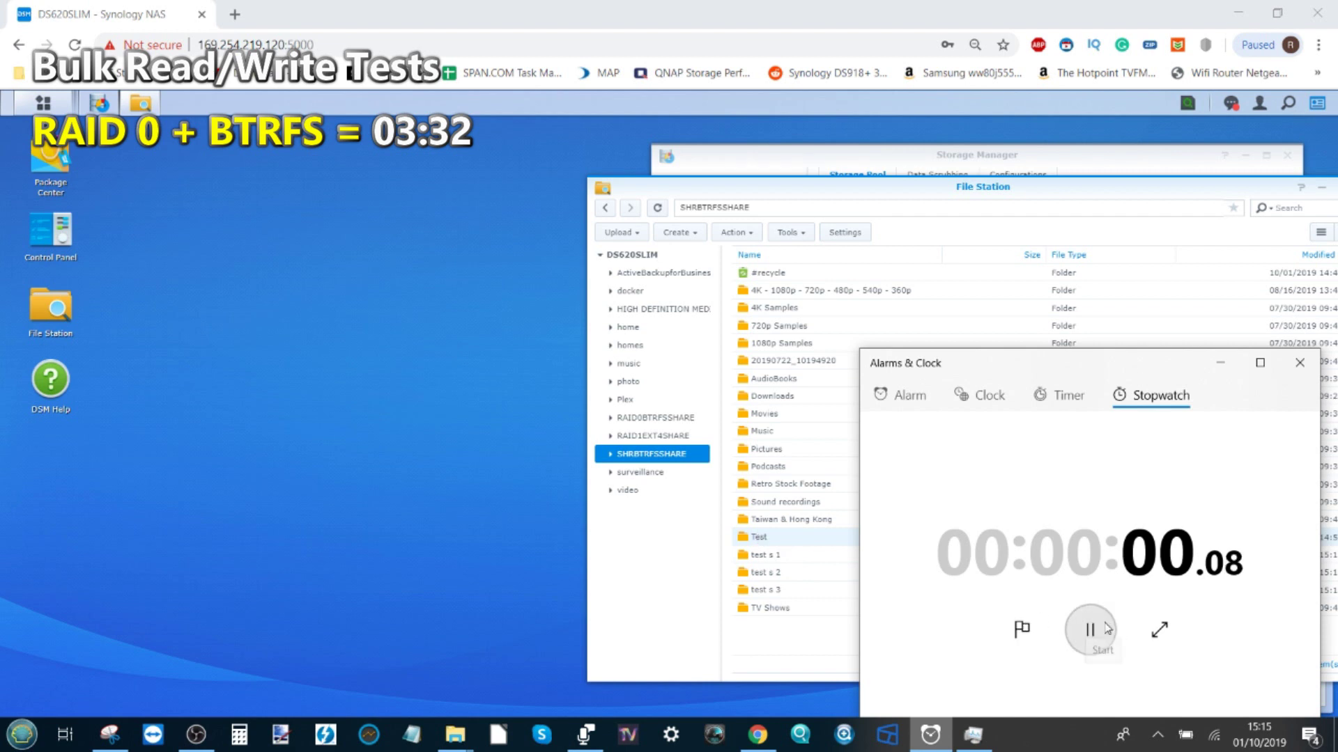
pyautogui.rightClick(761, 542)
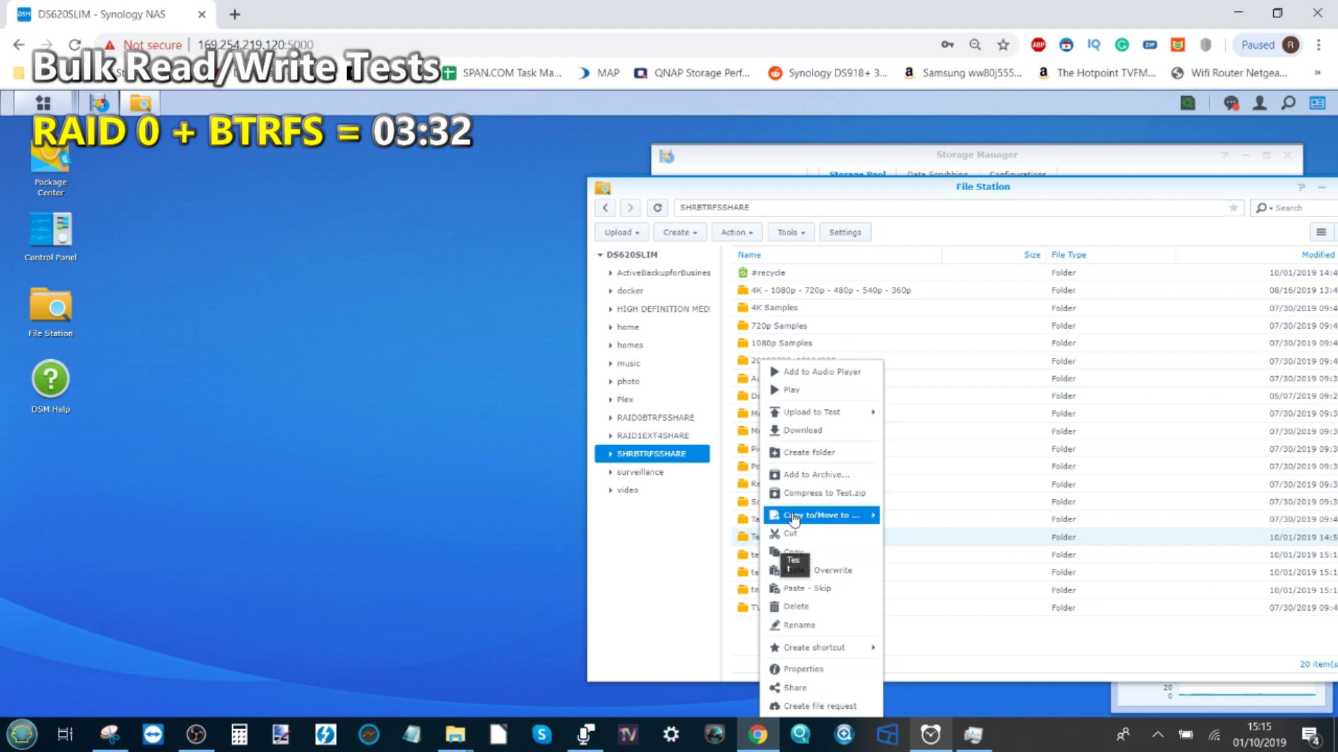
pyautogui.click(807, 553)
pyautogui.doubleClick(770, 560)
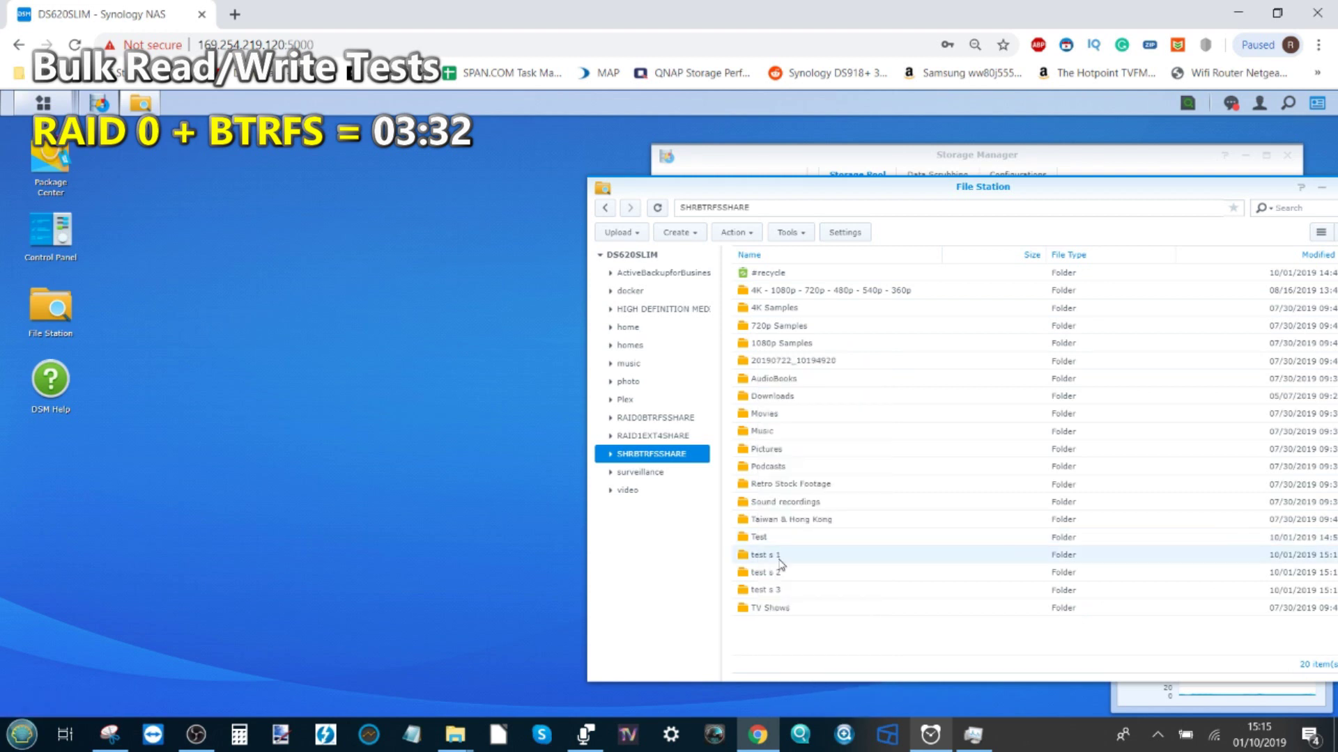
pyautogui.rightClick(800, 454)
pyautogui.click(843, 593)
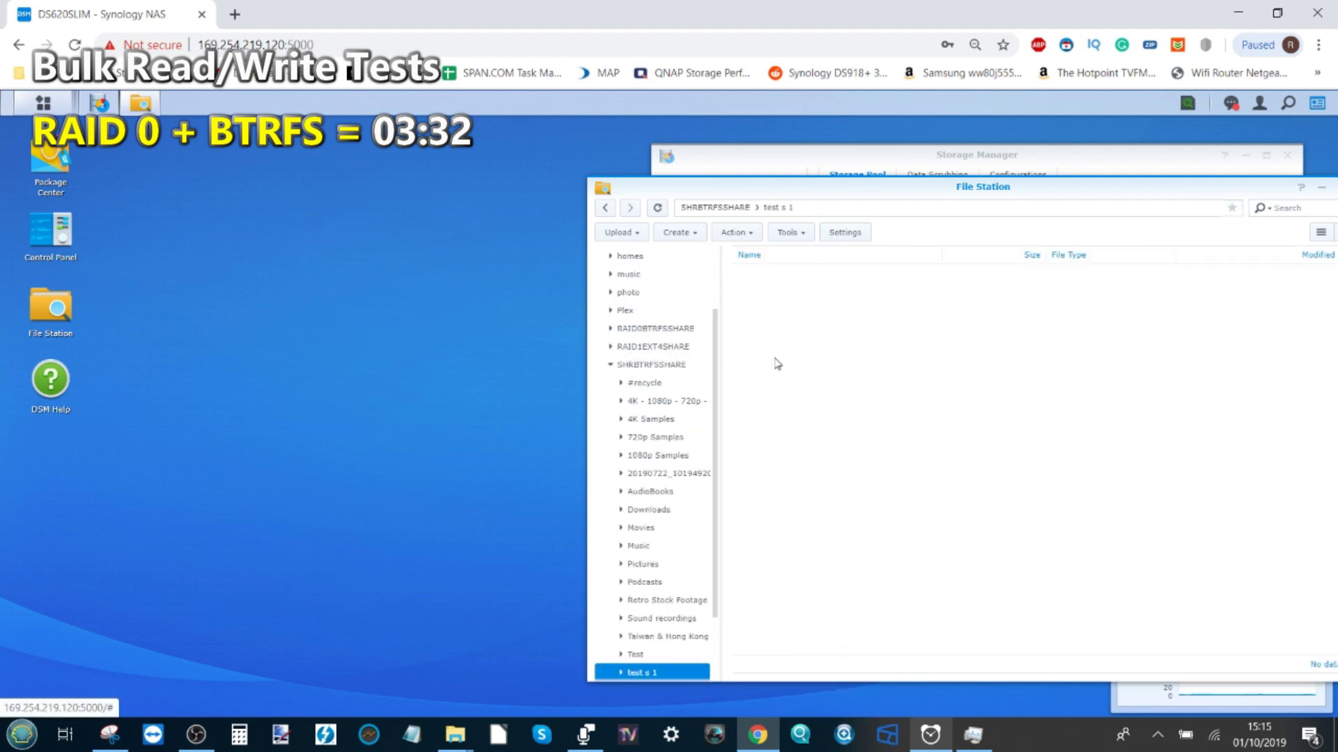
# Paste the copied Test folder into test s 2 and test s 3.
pyautogui.click(740, 208)
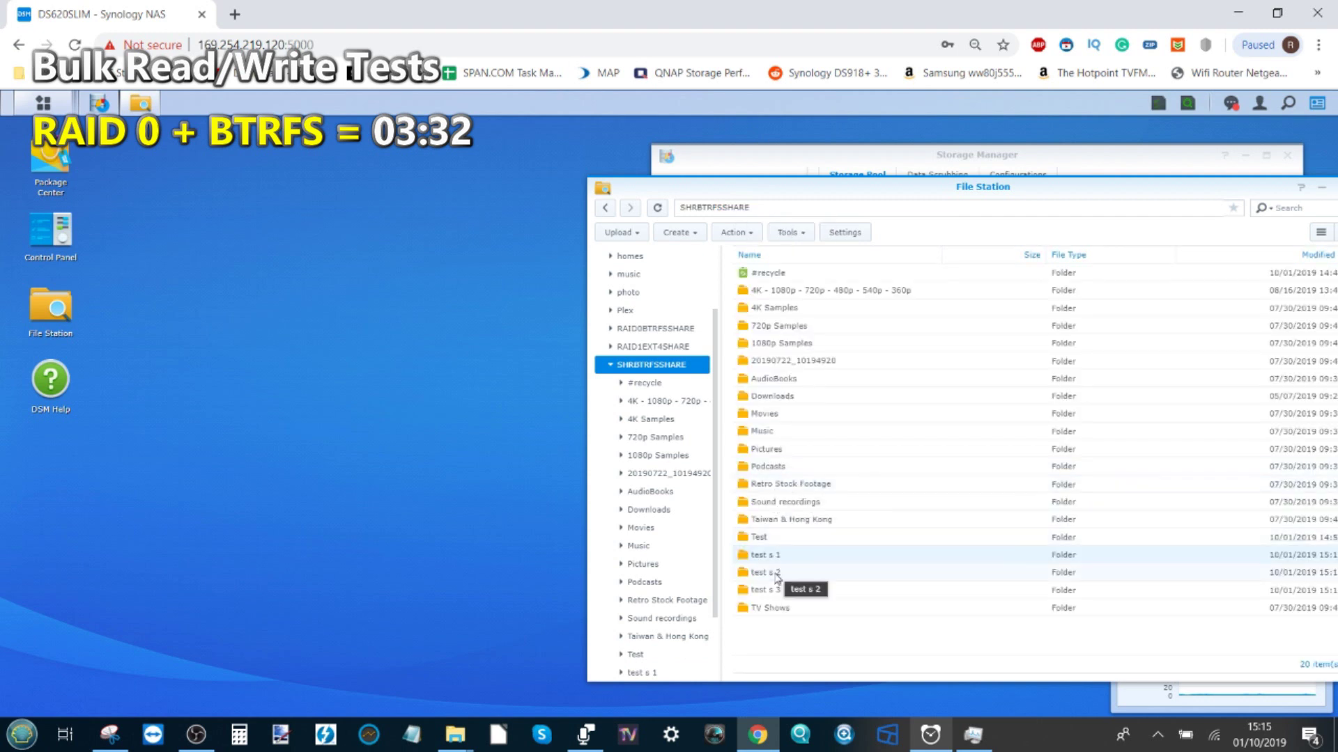
pyautogui.doubleClick(779, 571)
pyautogui.rightClick(846, 502)
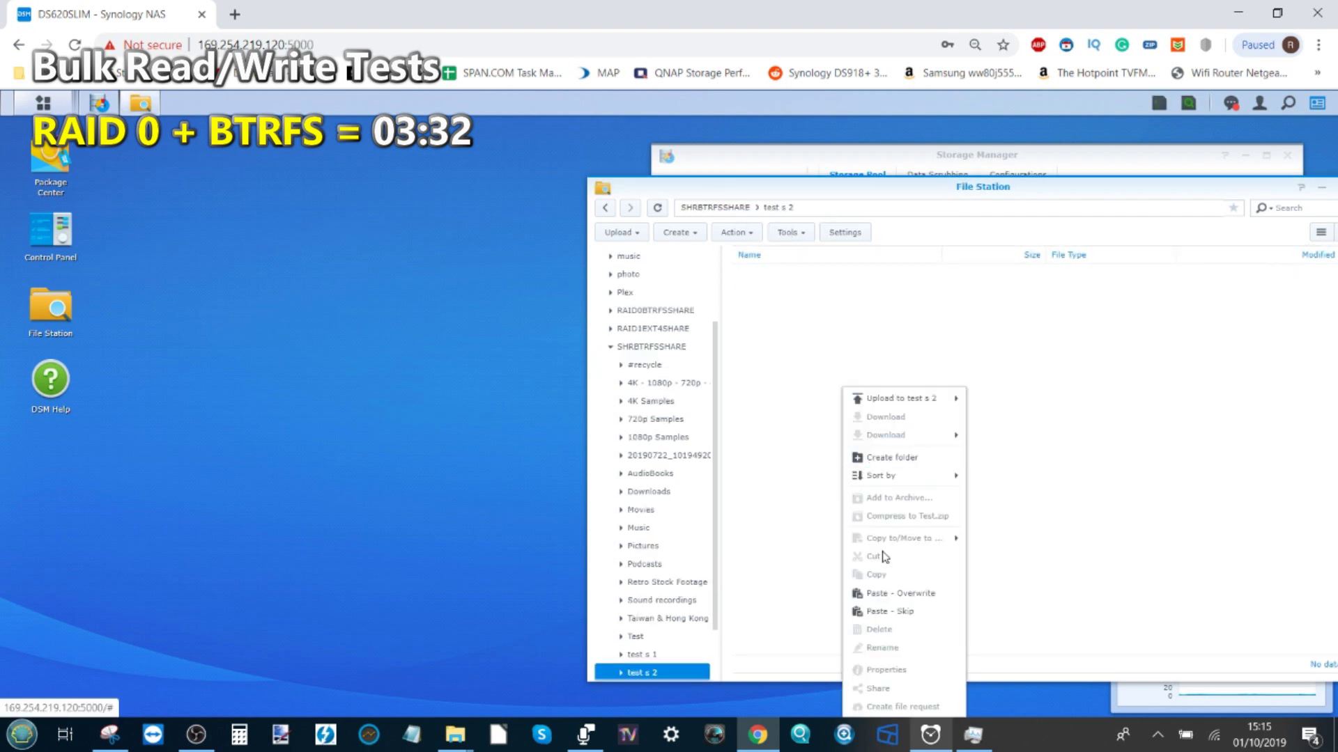
pyautogui.click(887, 592)
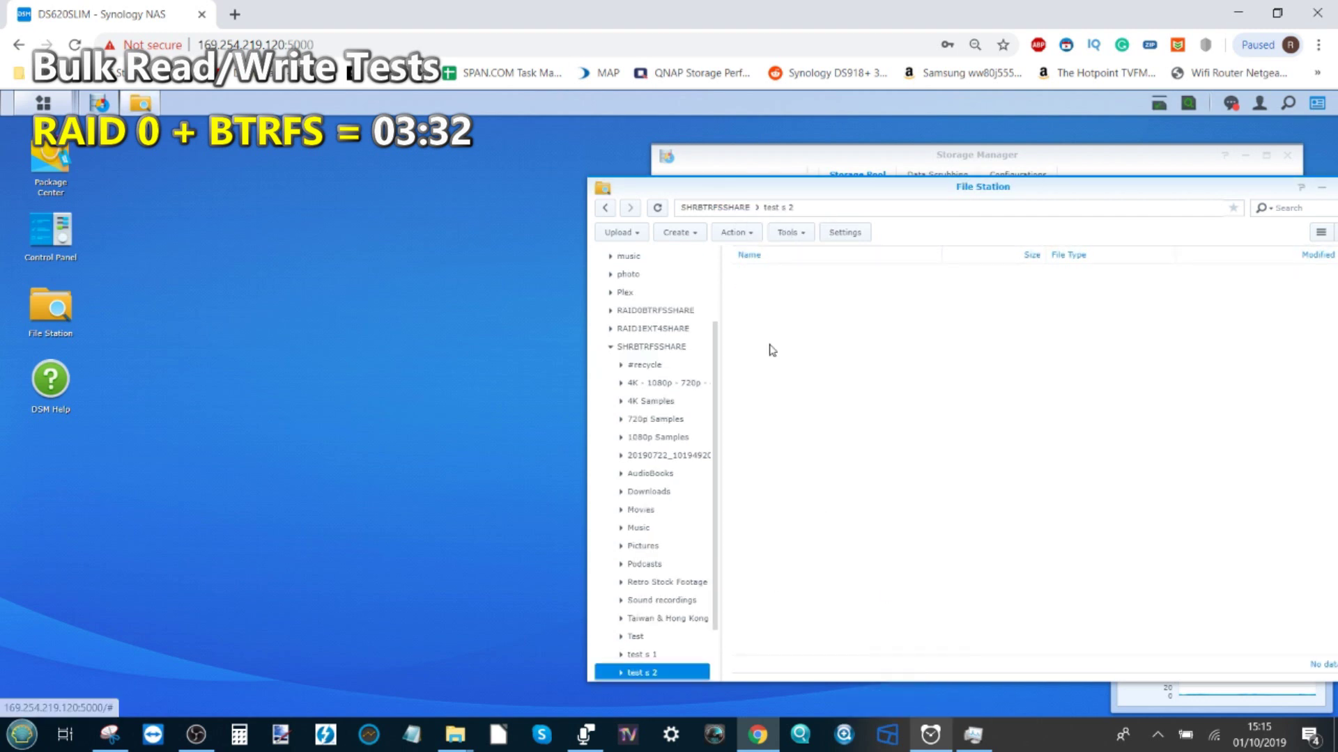
pyautogui.click(721, 207)
pyautogui.doubleClick(794, 590)
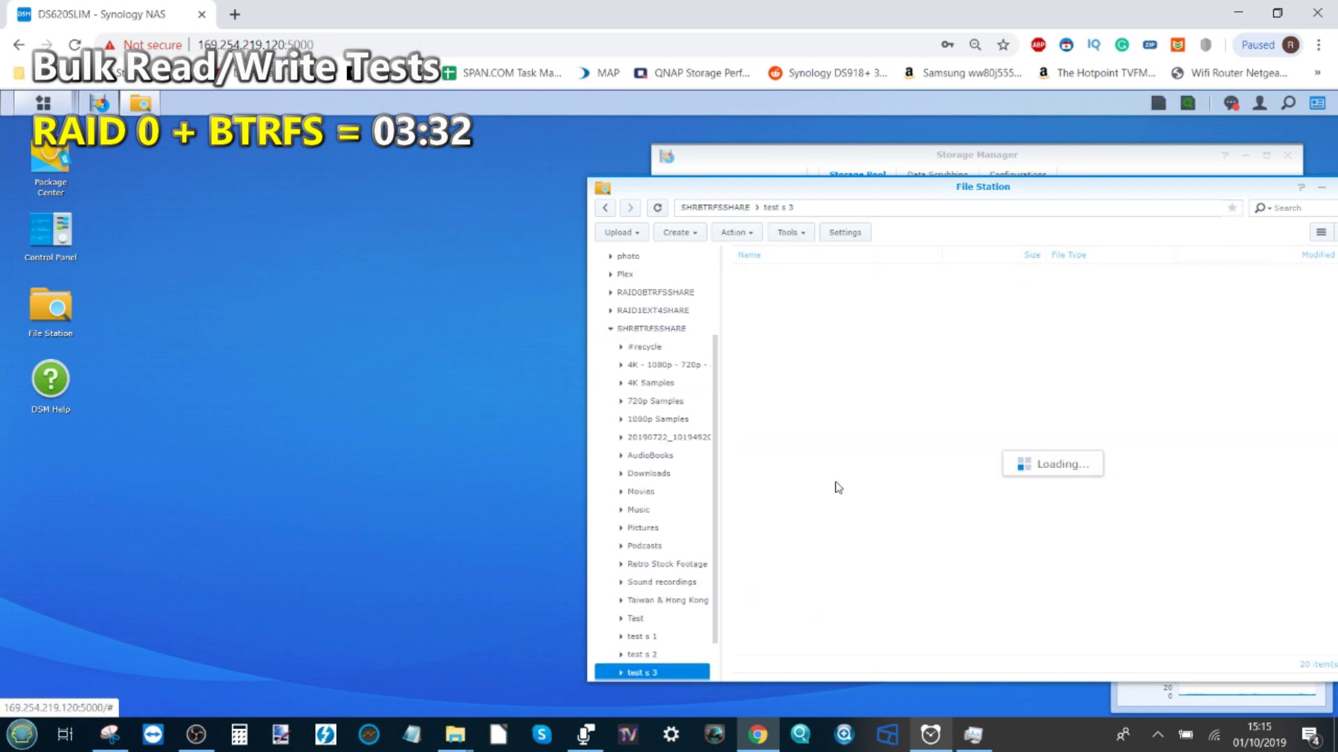
pyautogui.rightClick(835, 390)
pyautogui.click(866, 592)
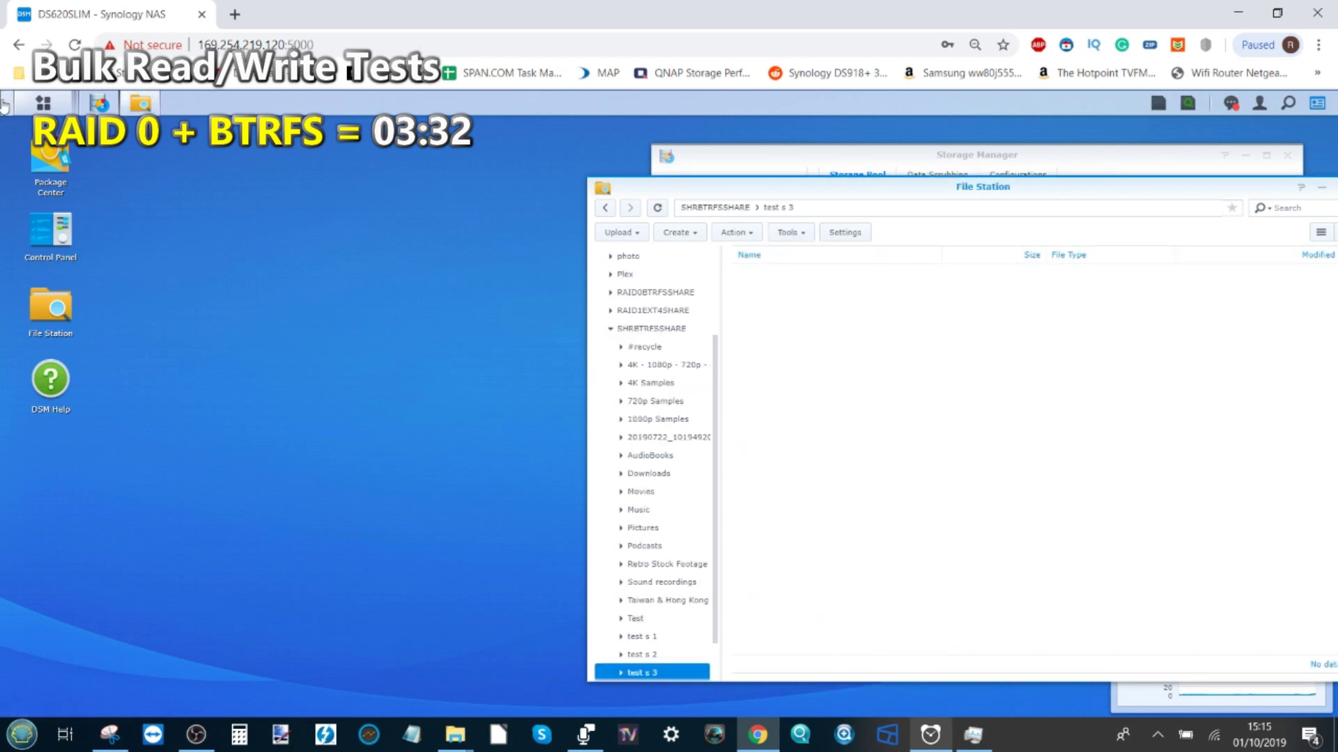
pyautogui.click(43, 103)
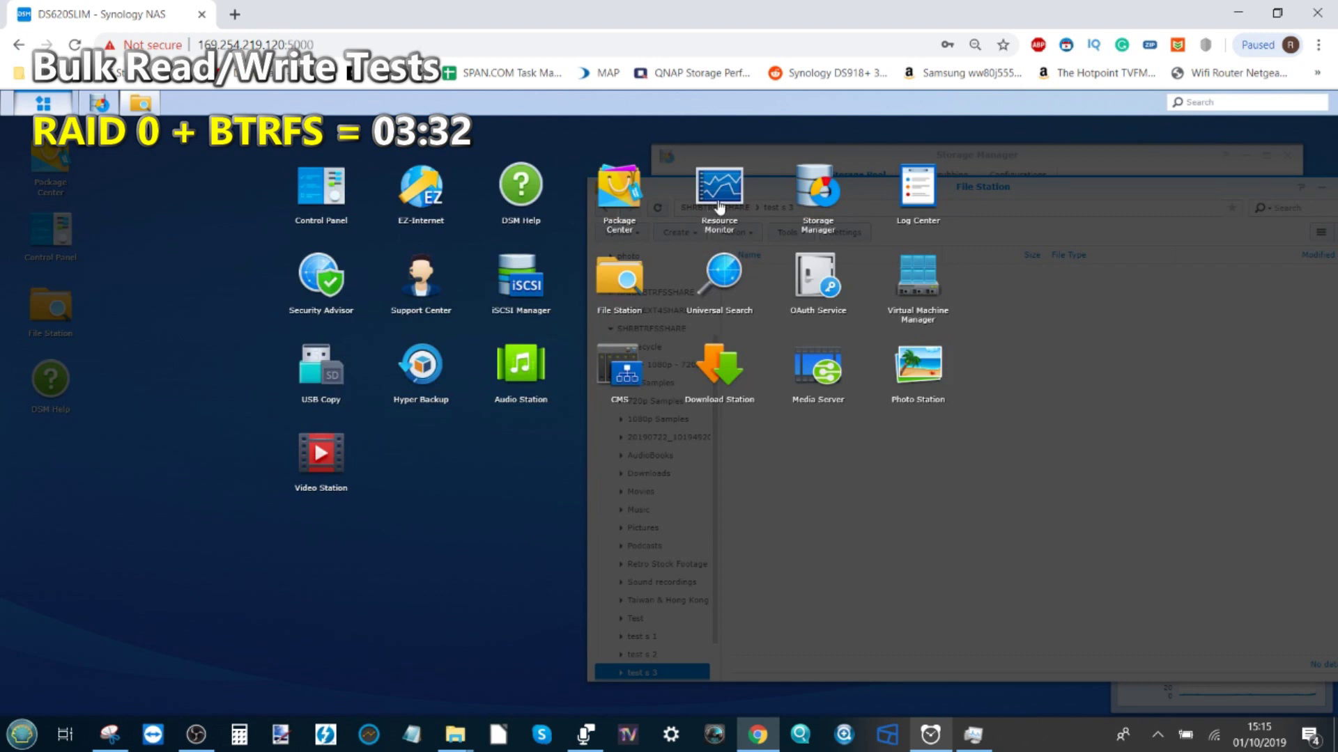
# Monitor the three copies in Resource Monitor and background tasks, with the stopwatch in front.
pyautogui.click(719, 202)
pyautogui.click(1158, 103)
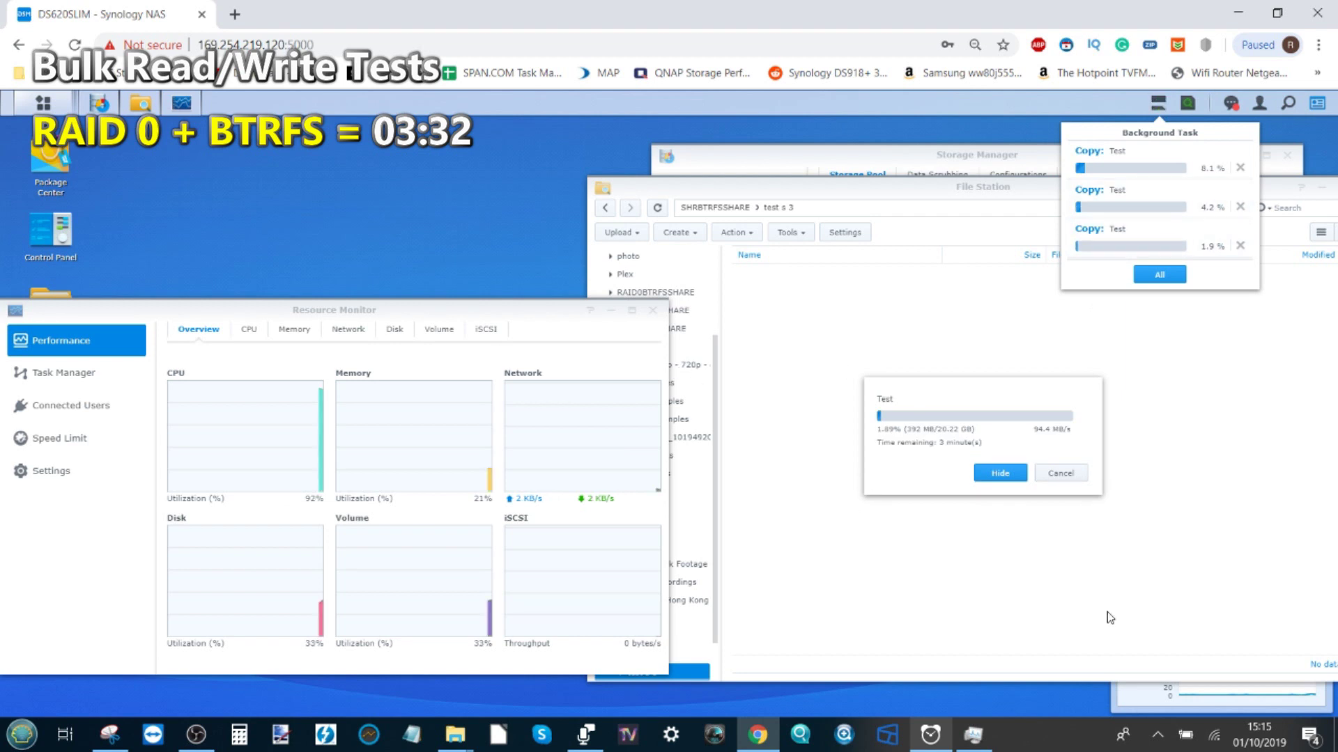
pyautogui.click(928, 737)
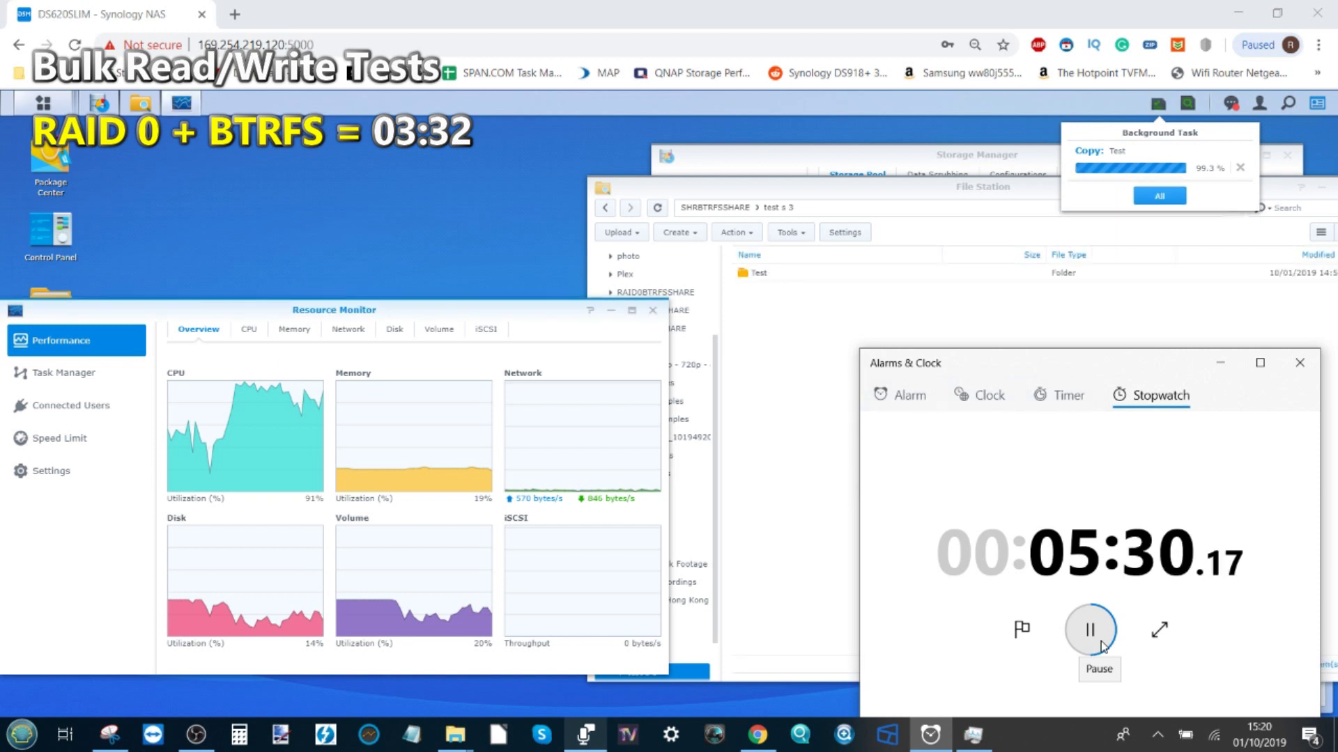
# Stop the stopwatch at 05:30.76, reset it to zero, and return to File Station.
pyautogui.click(1101, 645)
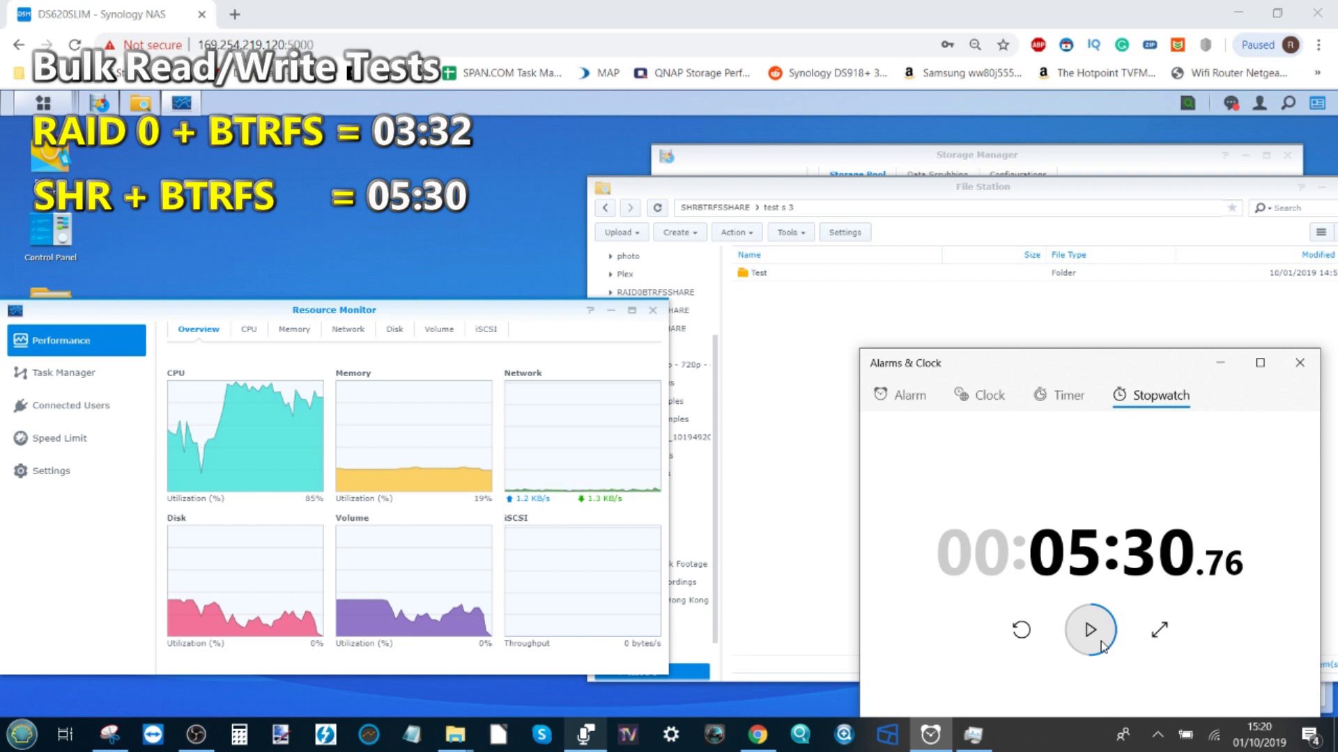
pyautogui.click(1020, 630)
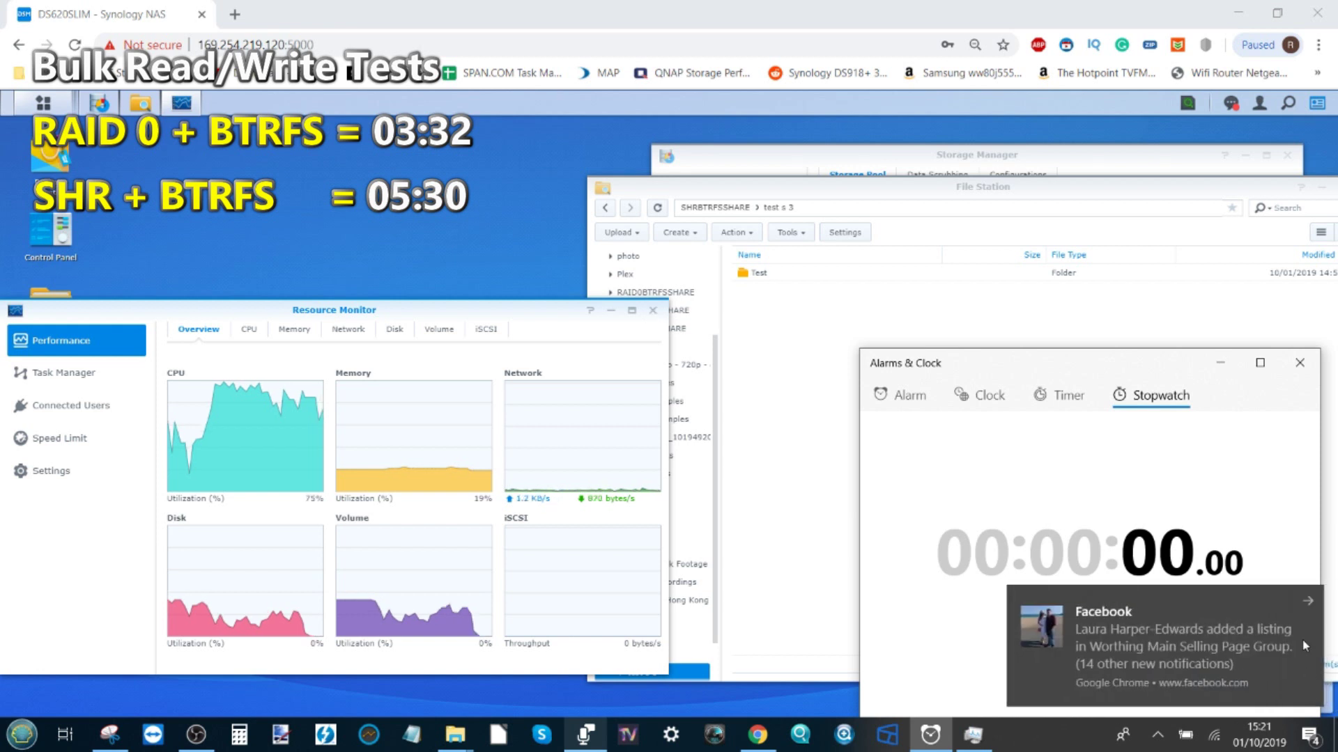
pyautogui.click(1308, 603)
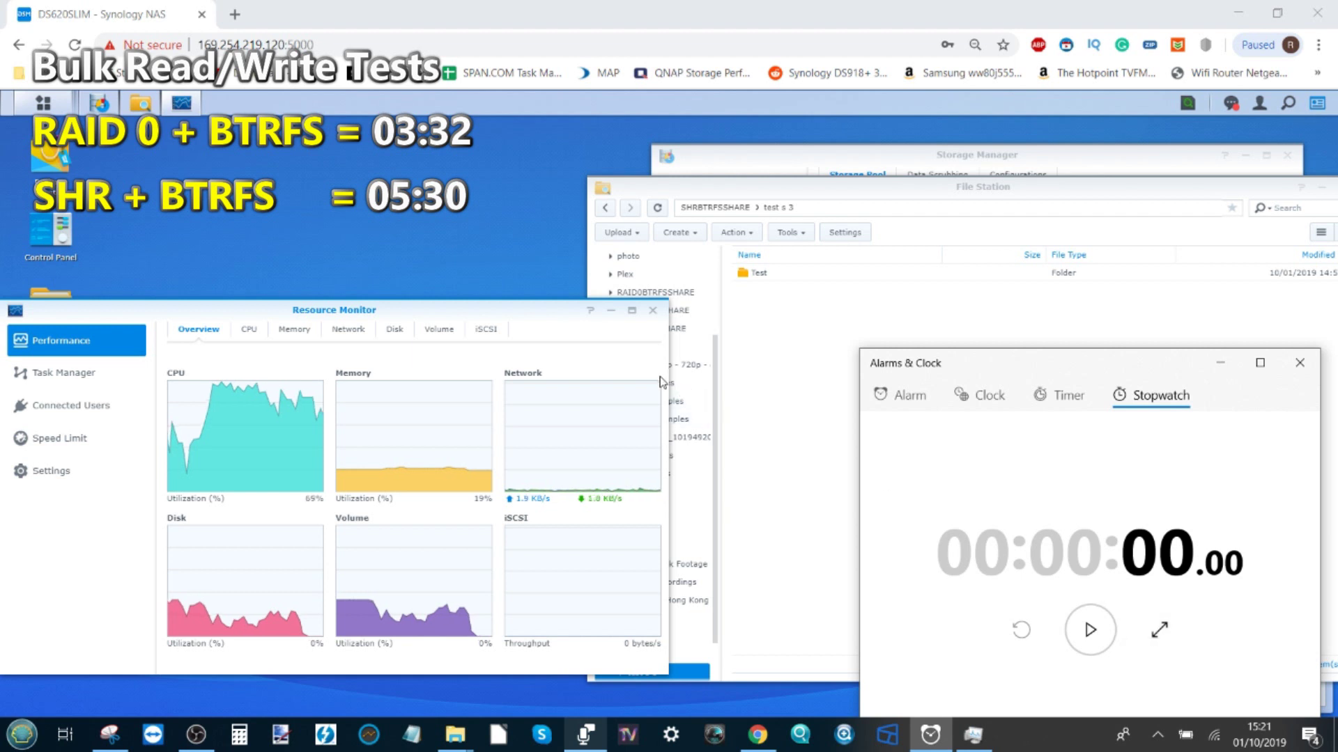
pyautogui.click(653, 315)
# Close Resource Monitor, switch to RAID1EXT4SHARE, and confirm its Test folder is 20.22 GB with 4609 files.
pyautogui.click(653, 312)
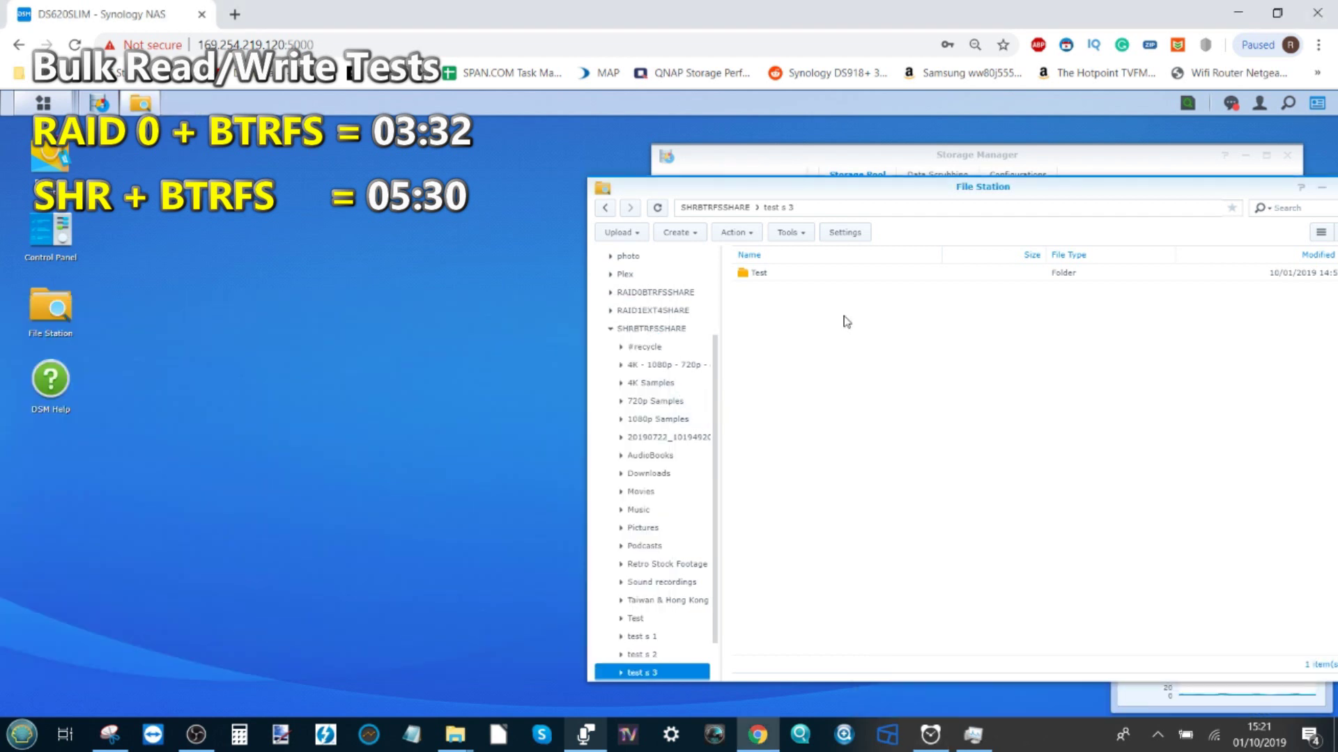
pyautogui.click(732, 208)
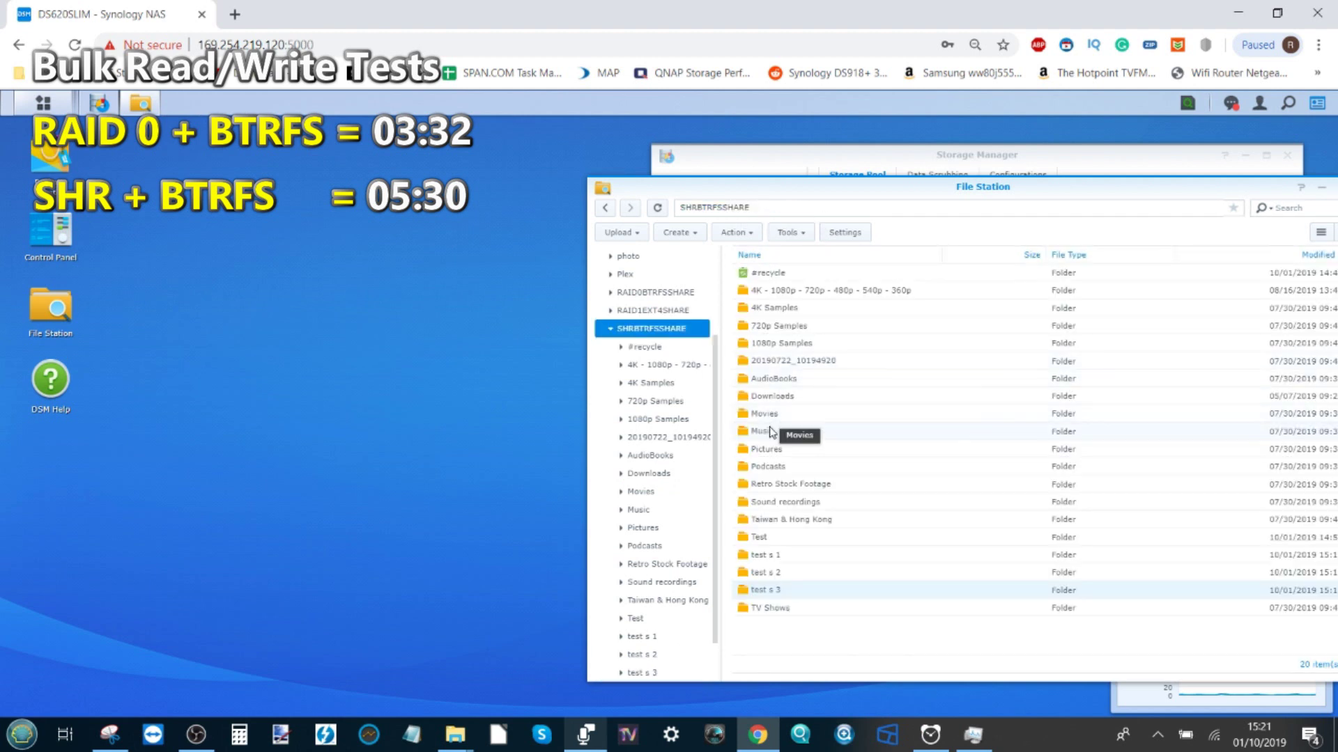
pyautogui.click(630, 312)
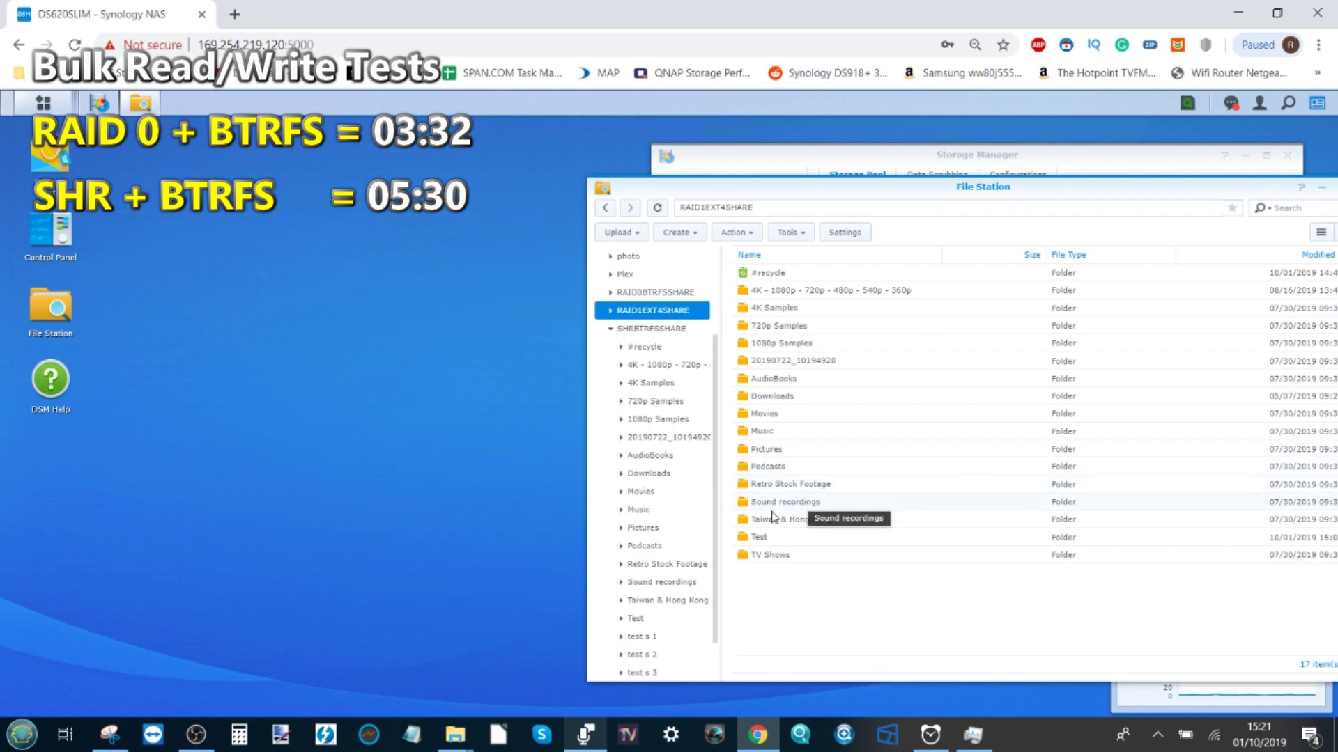
pyautogui.rightClick(763, 541)
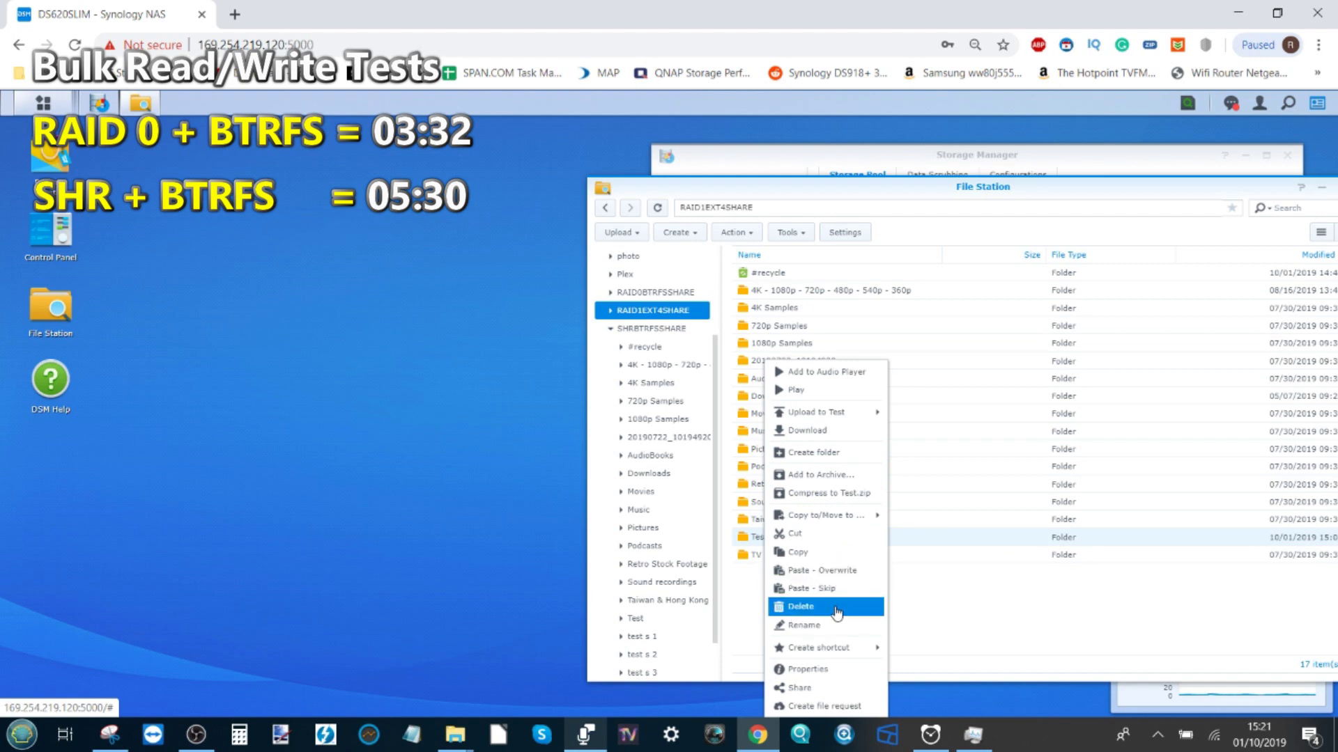
pyautogui.click(827, 670)
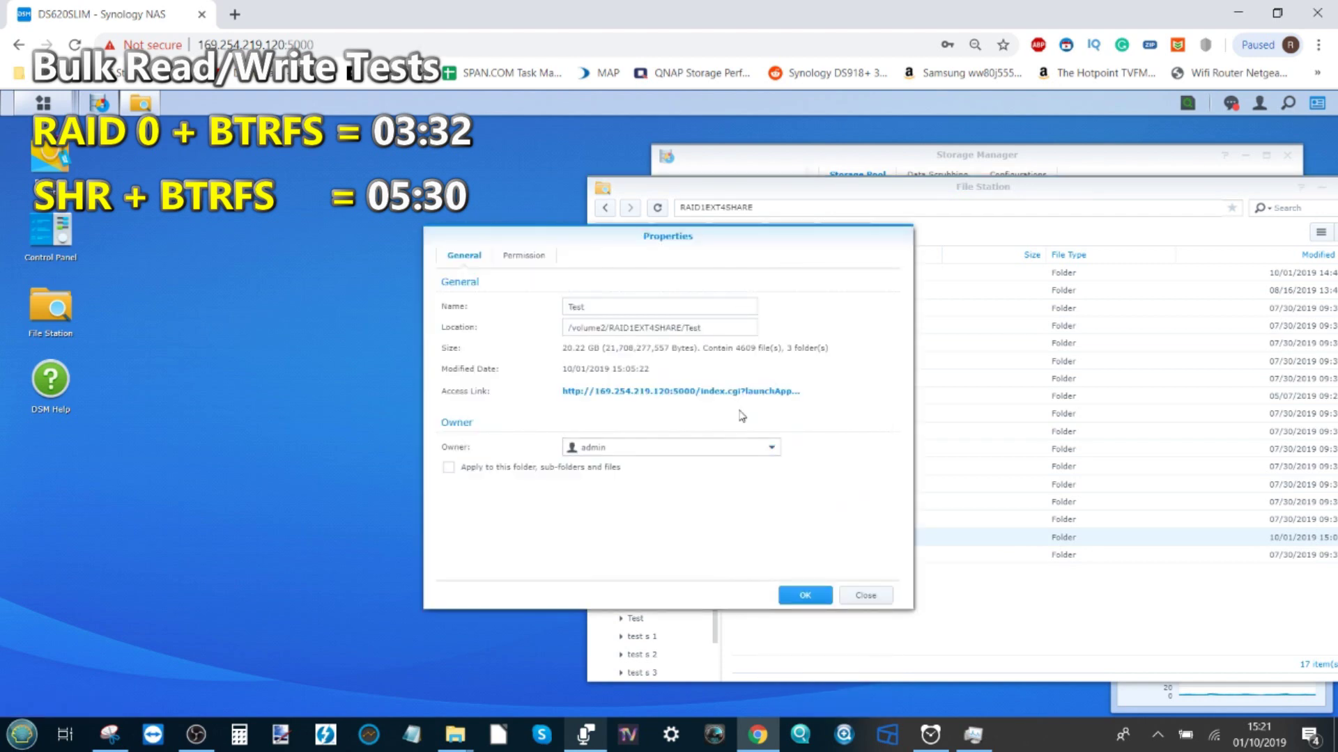
pyautogui.click(854, 597)
# Create folders test s 1 and test s 2 in RAID1EXT4SHARE.
pyautogui.rightClick(790, 594)
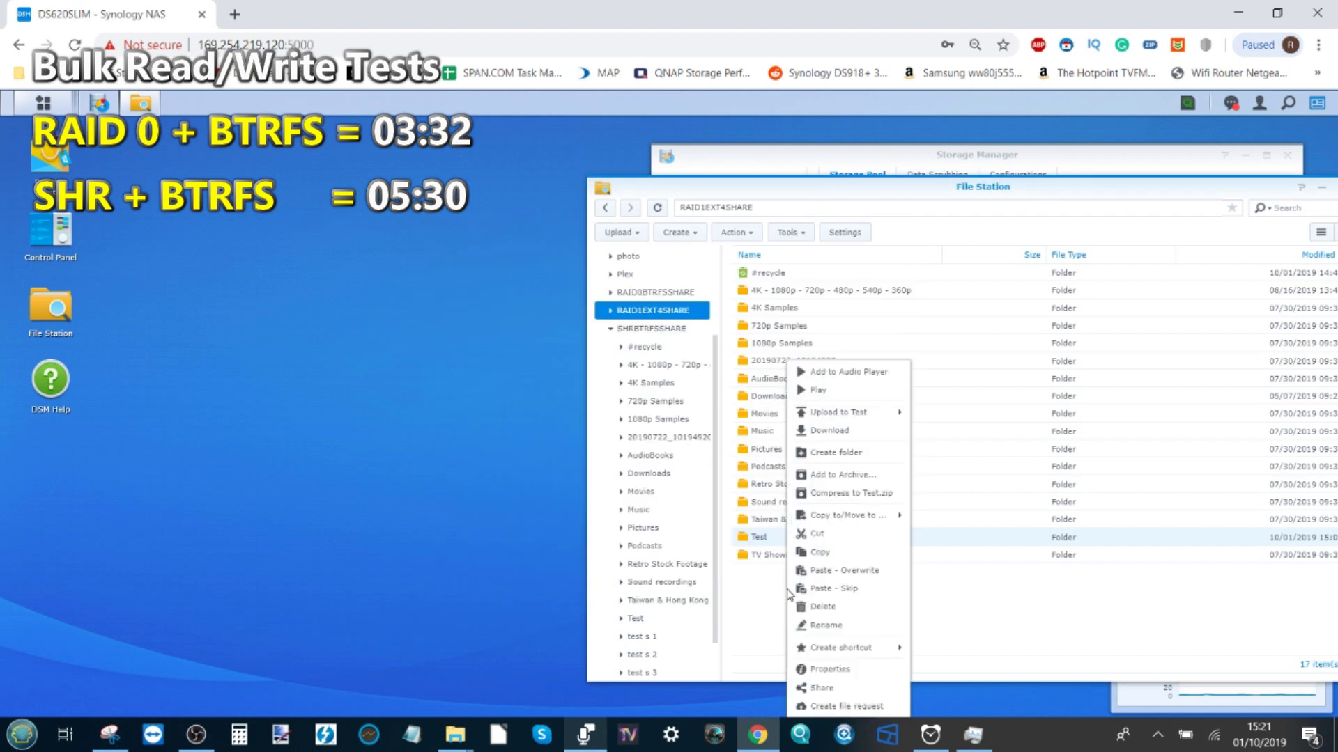
pyautogui.click(867, 452)
pyautogui.write('test s 1')
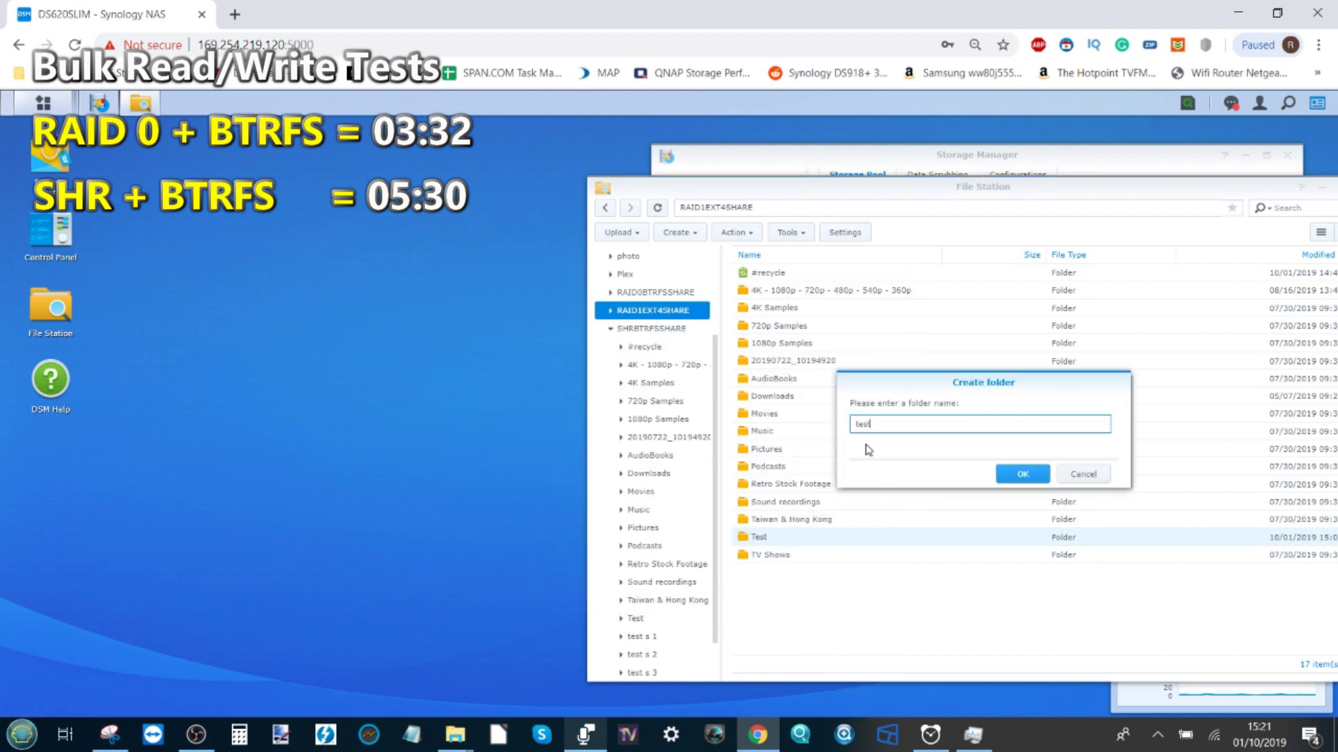
pyautogui.click(1047, 478)
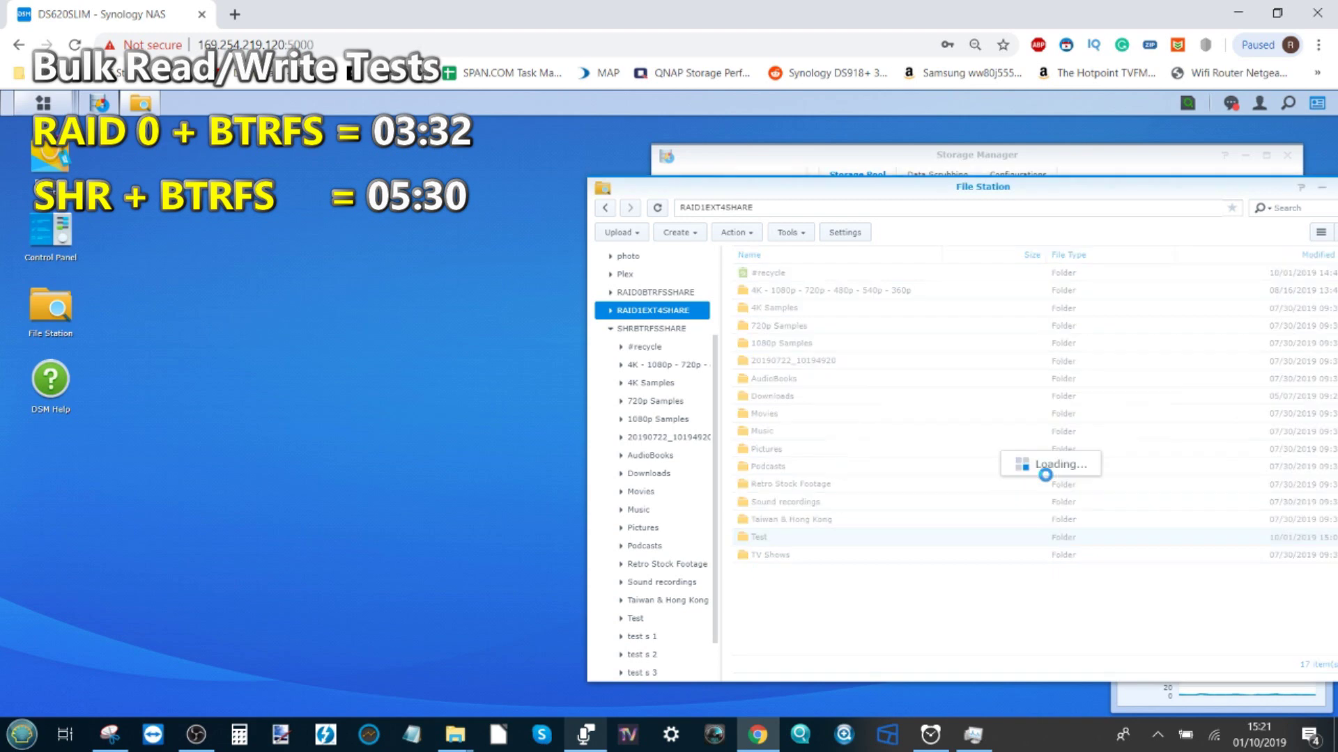
pyautogui.rightClick(797, 606)
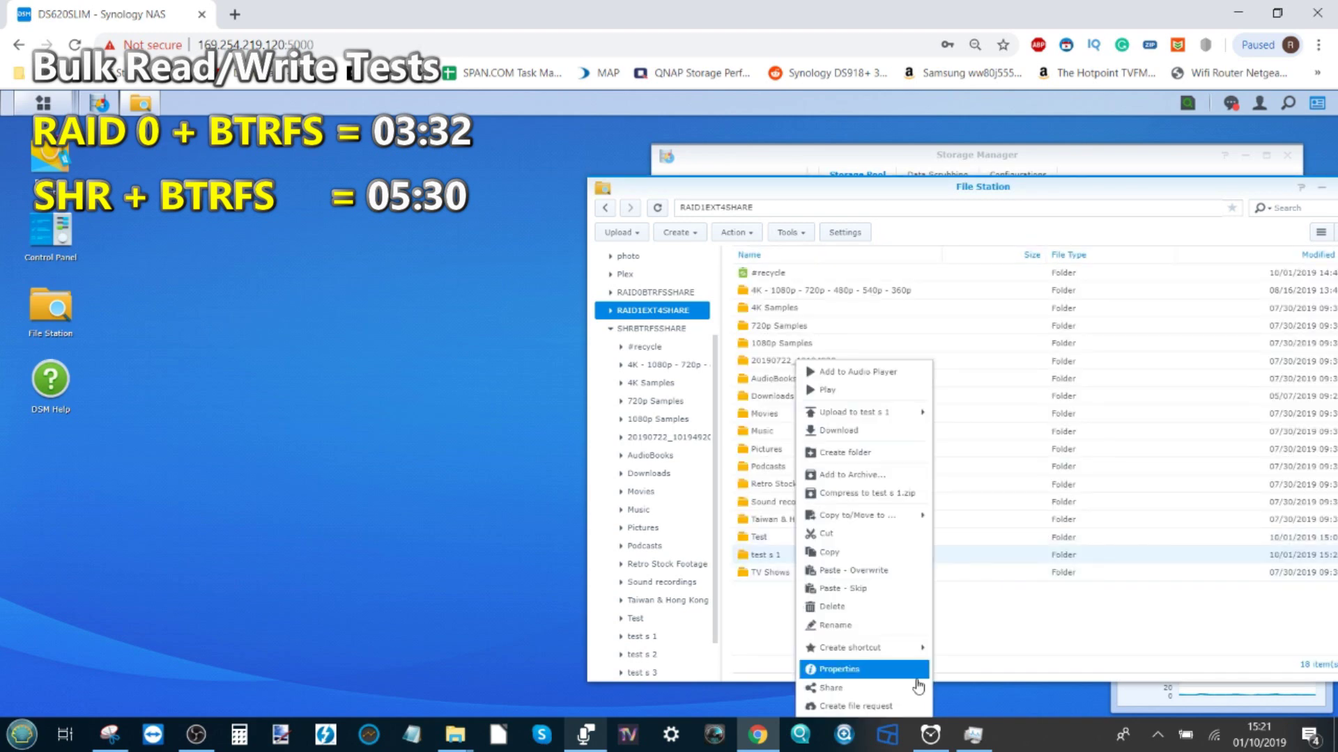
pyautogui.click(866, 453)
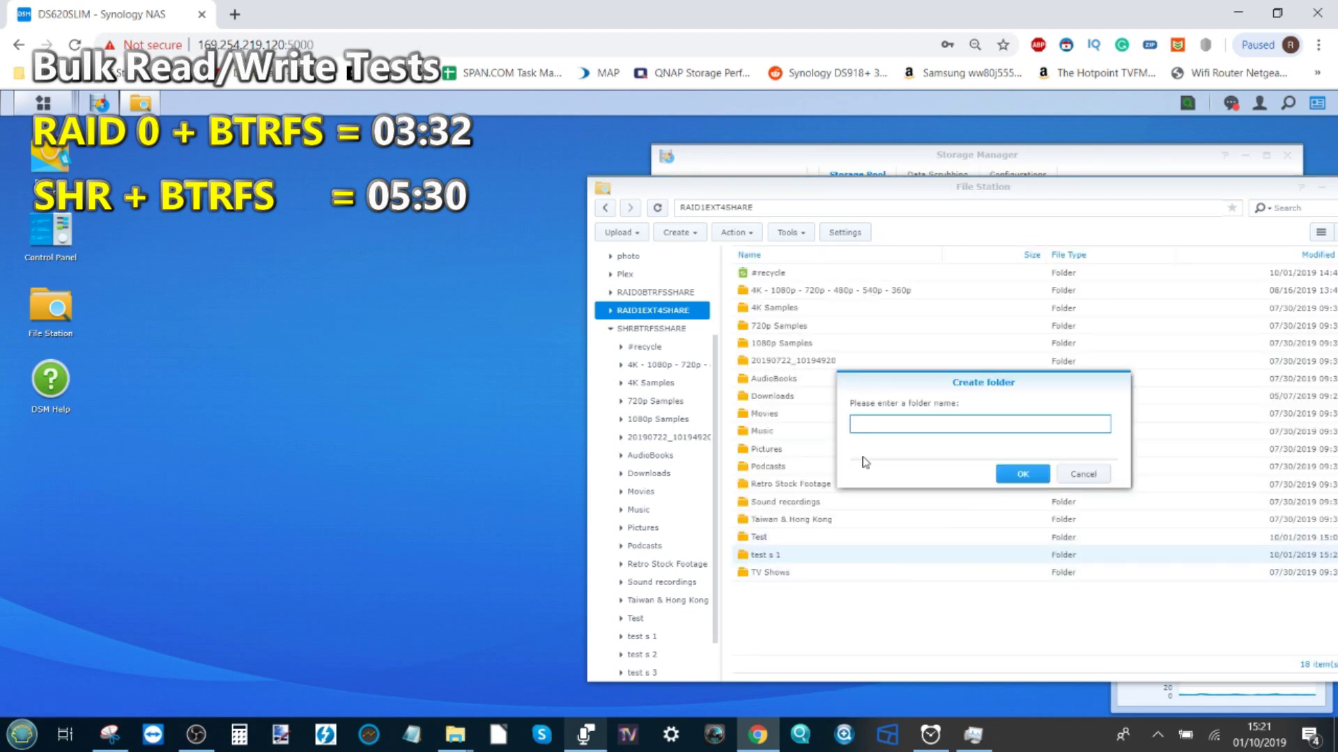
pyautogui.write('test s 2')
pyautogui.click(1023, 474)
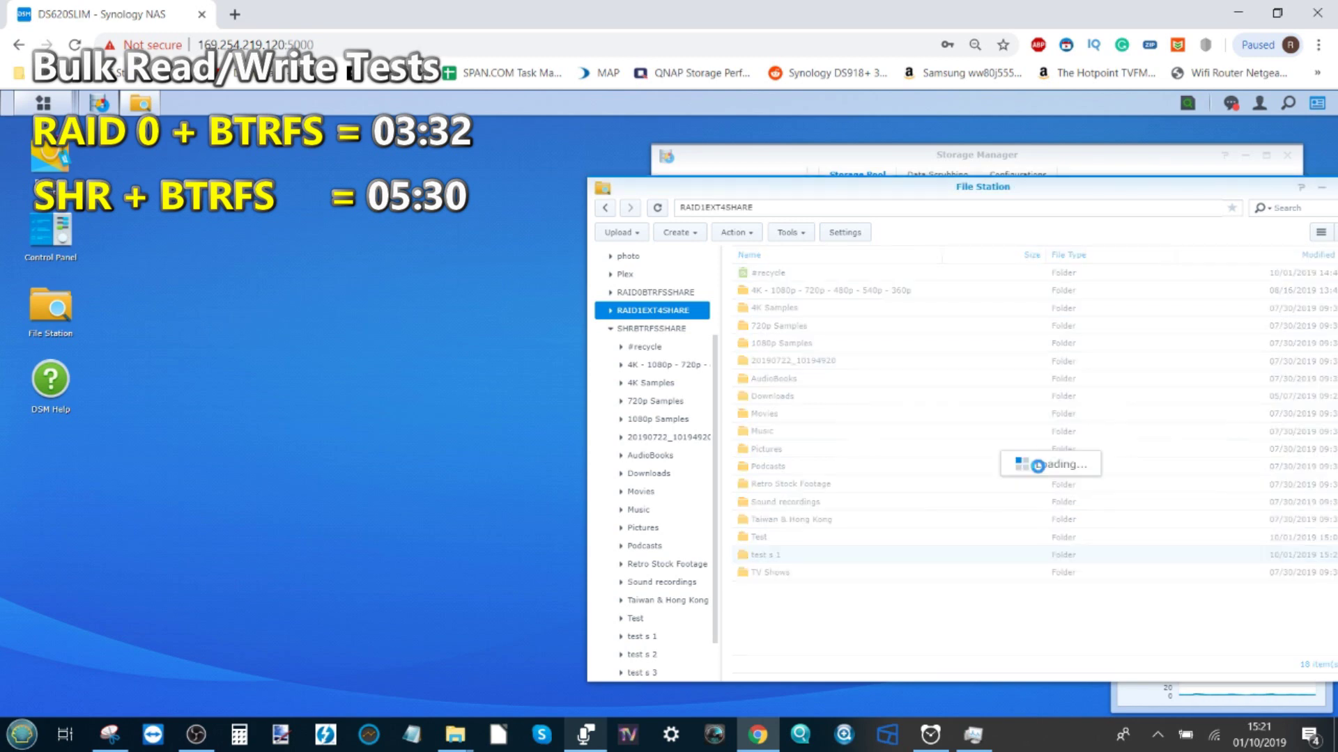
# Create a third folder named test s 3.
pyautogui.rightClick(770, 572)
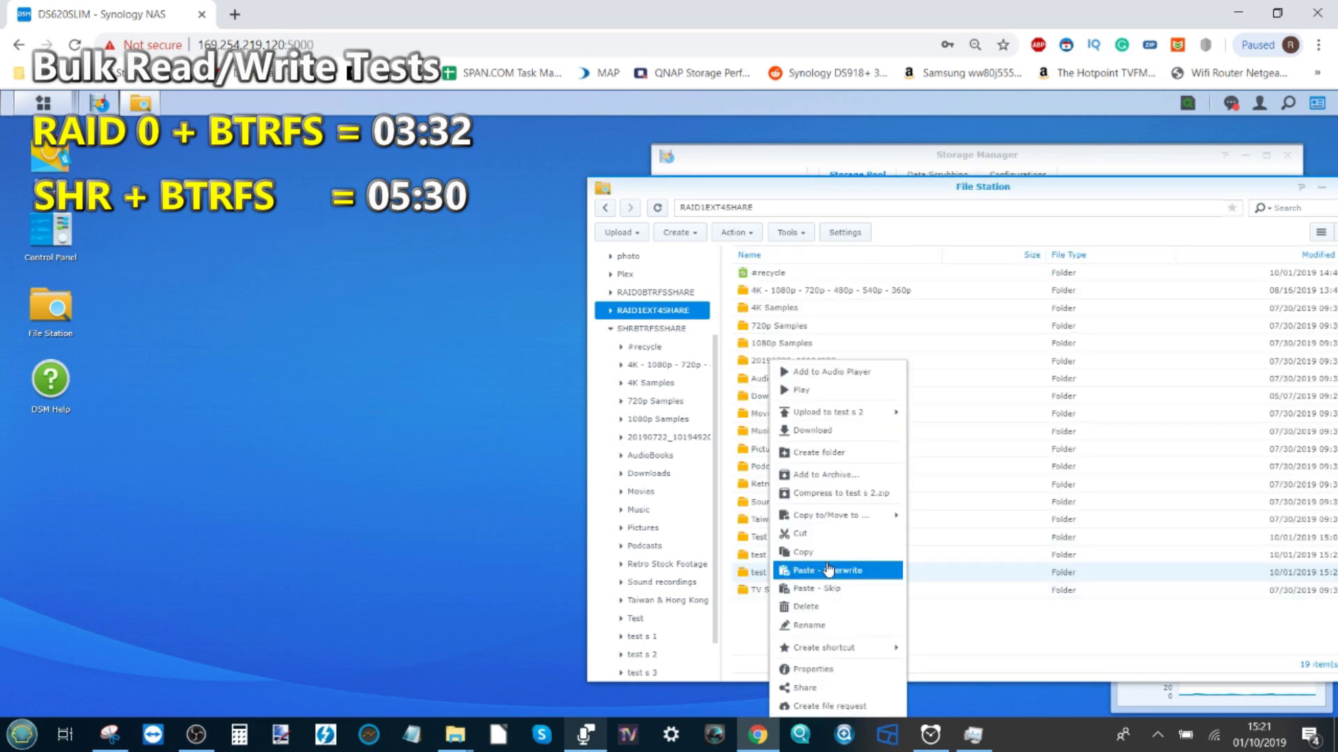
pyautogui.moveTo(848, 528)
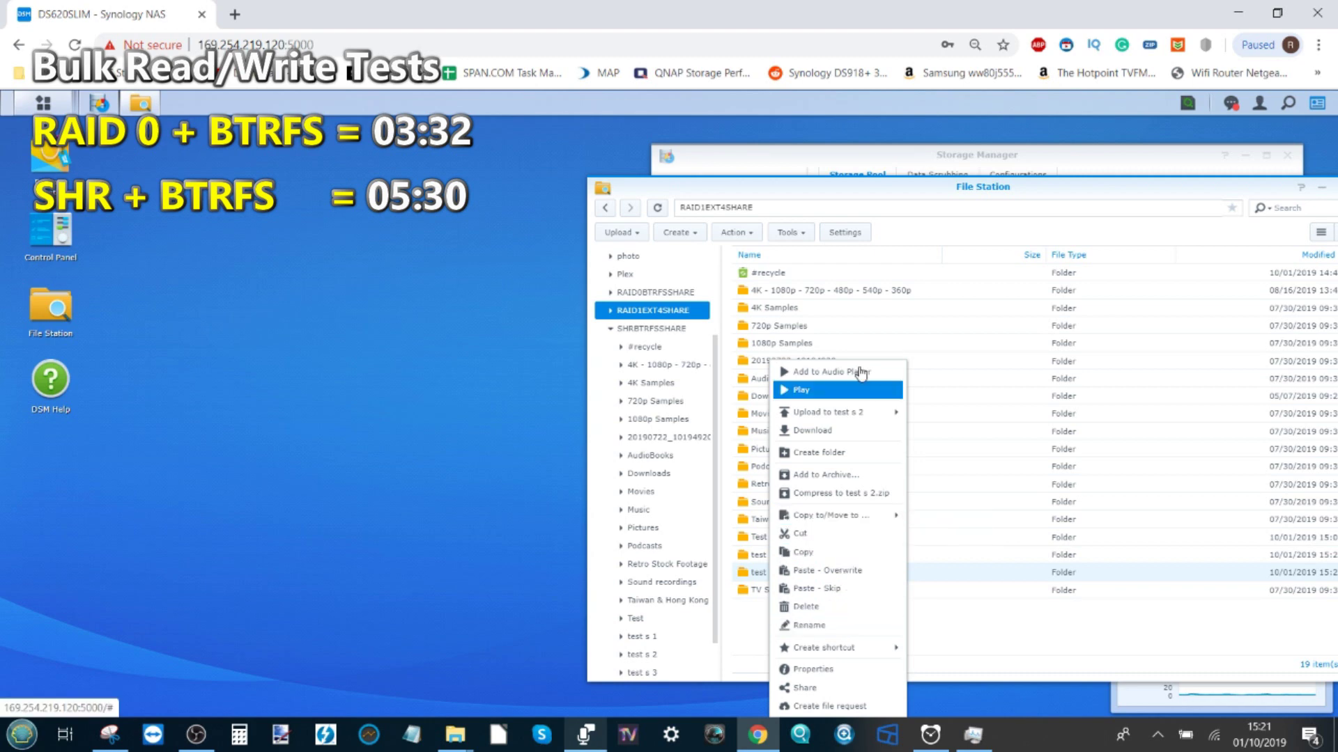
pyautogui.click(846, 452)
pyautogui.write('te')
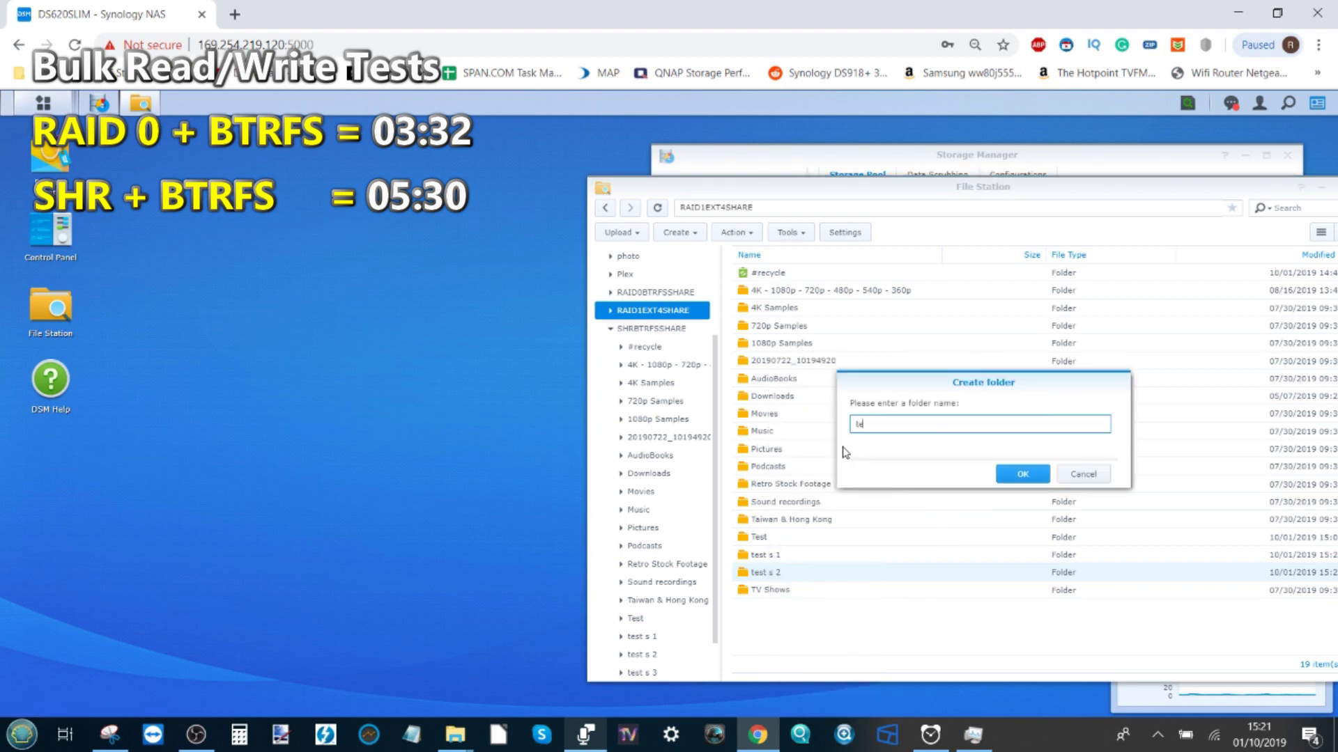
pyautogui.write('st s 3')
pyautogui.click(1023, 474)
# Start the stopwatch, copy the Test folder, and paste it into test s 1.
pyautogui.click(934, 734)
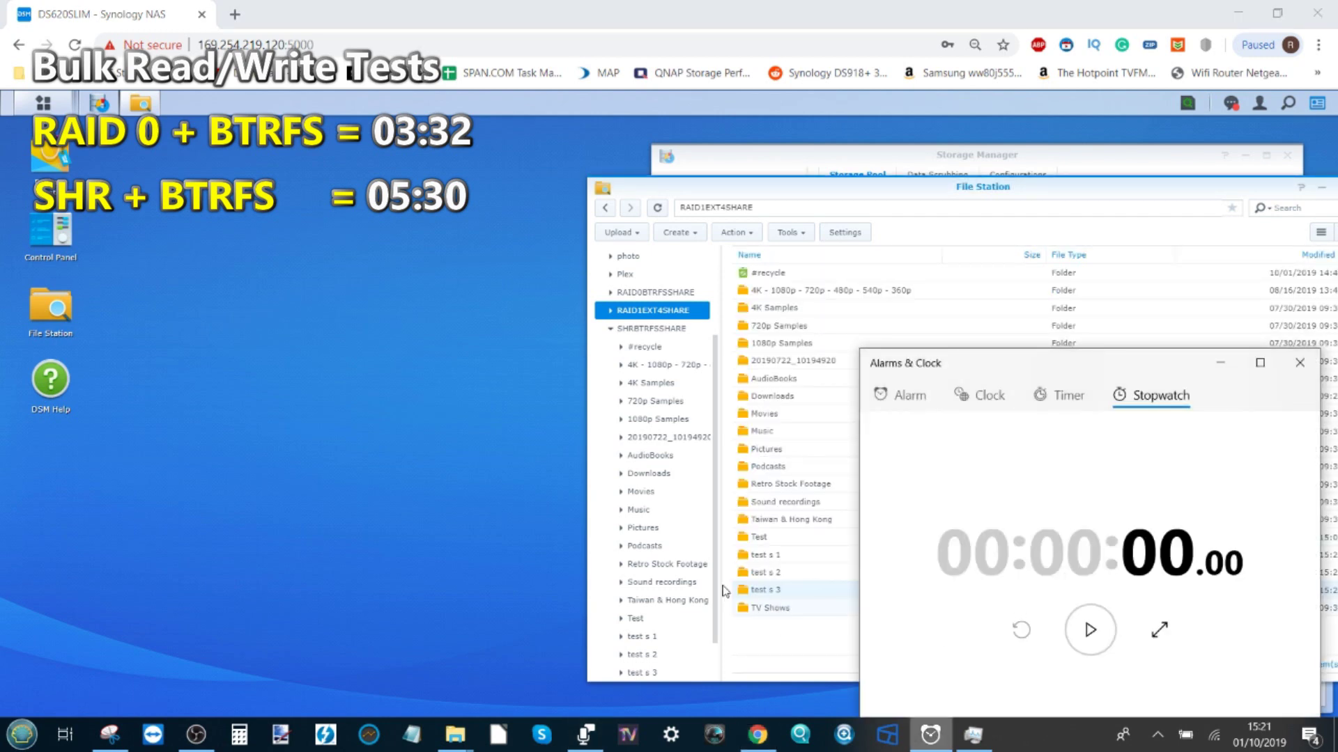
pyautogui.click(1091, 628)
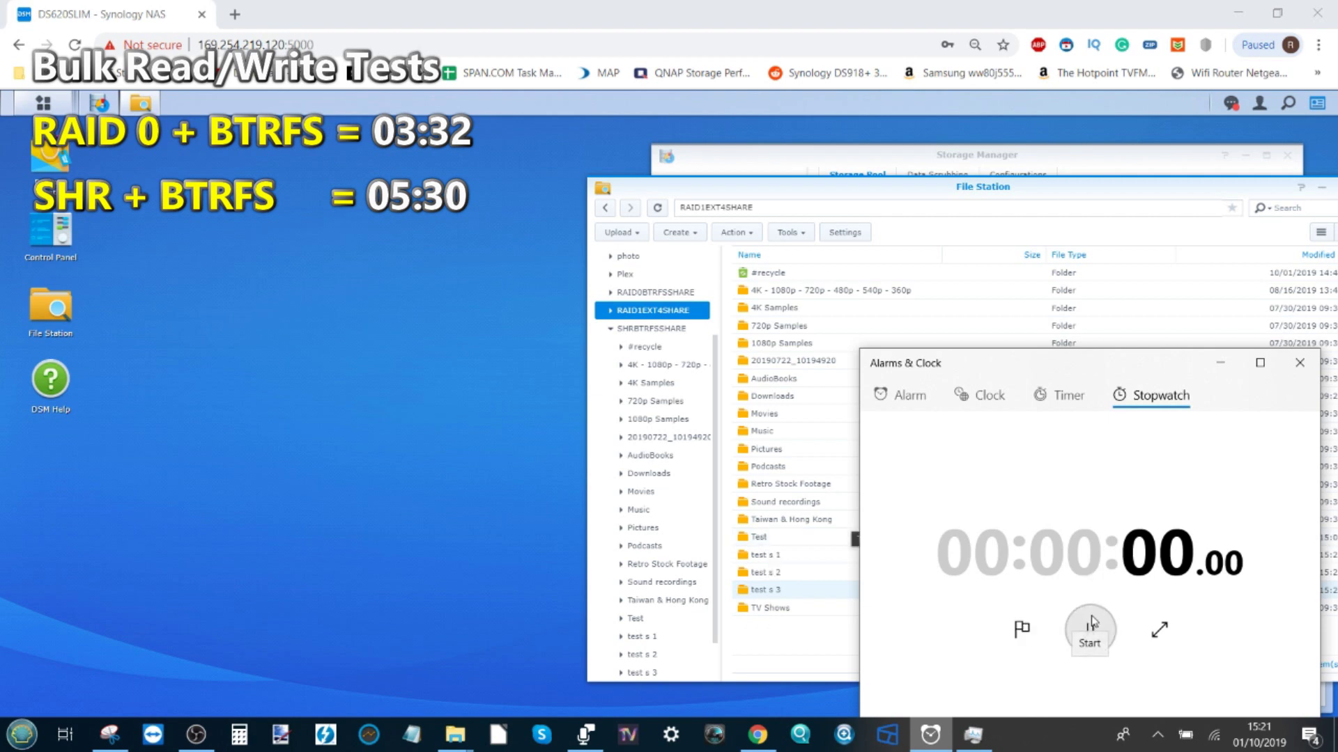
pyautogui.rightClick(759, 538)
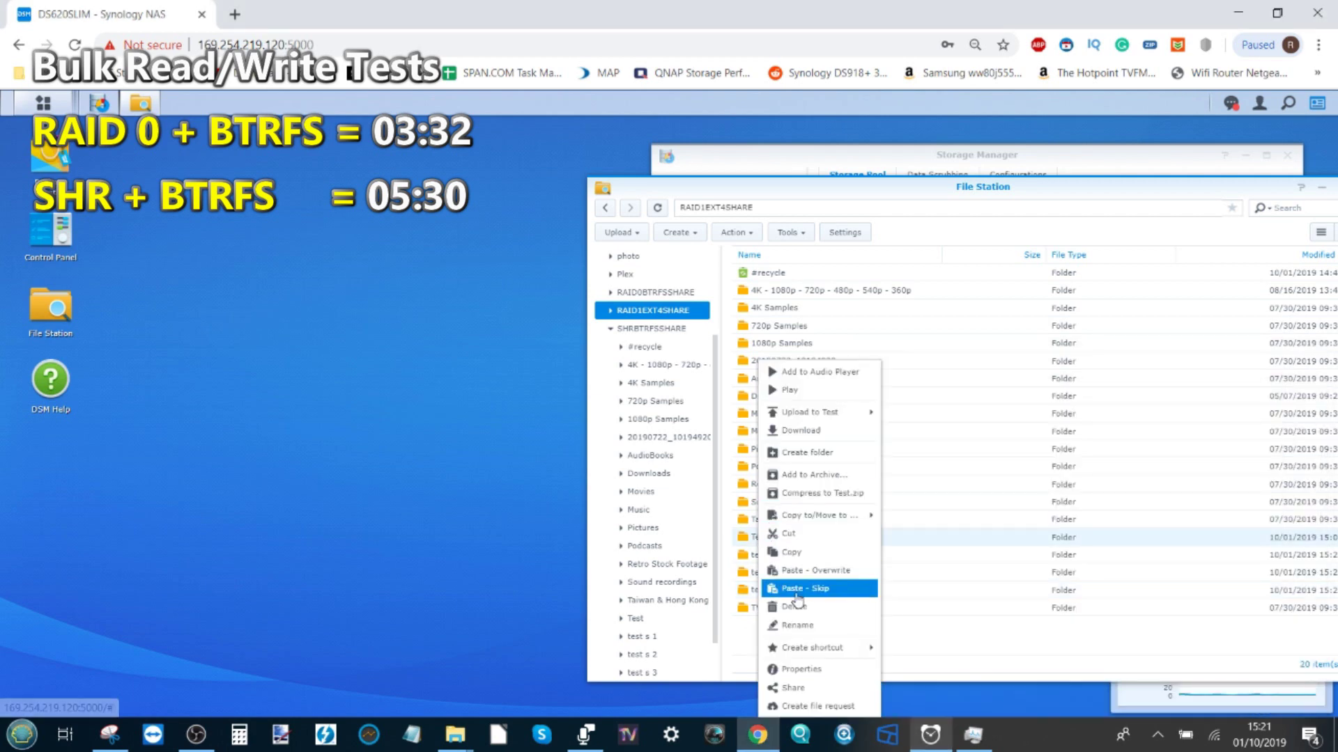
pyautogui.click(813, 558)
pyautogui.doubleClick(772, 556)
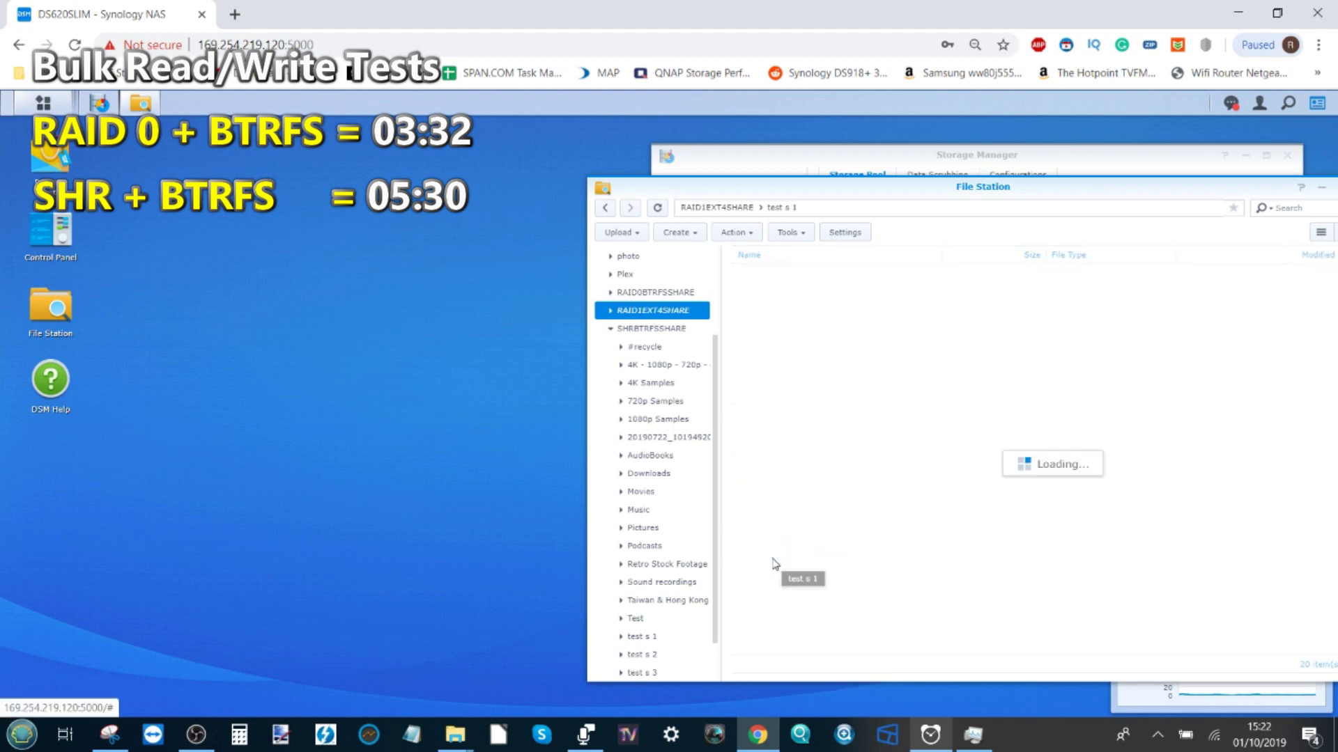
pyautogui.rightClick(846, 484)
pyautogui.click(881, 594)
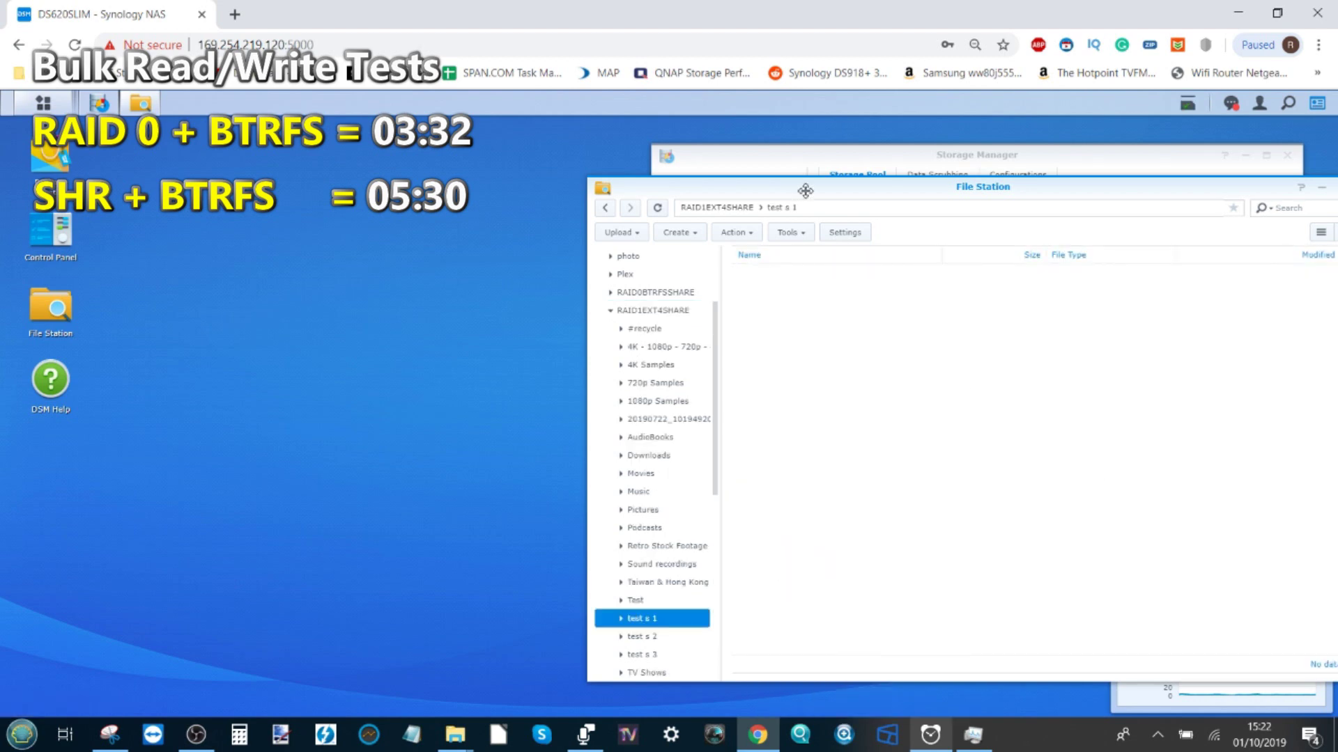
# Paste the Test folder into test s 2 and test s 3 with overwrite.
pyautogui.click(740, 208)
pyautogui.doubleClick(784, 580)
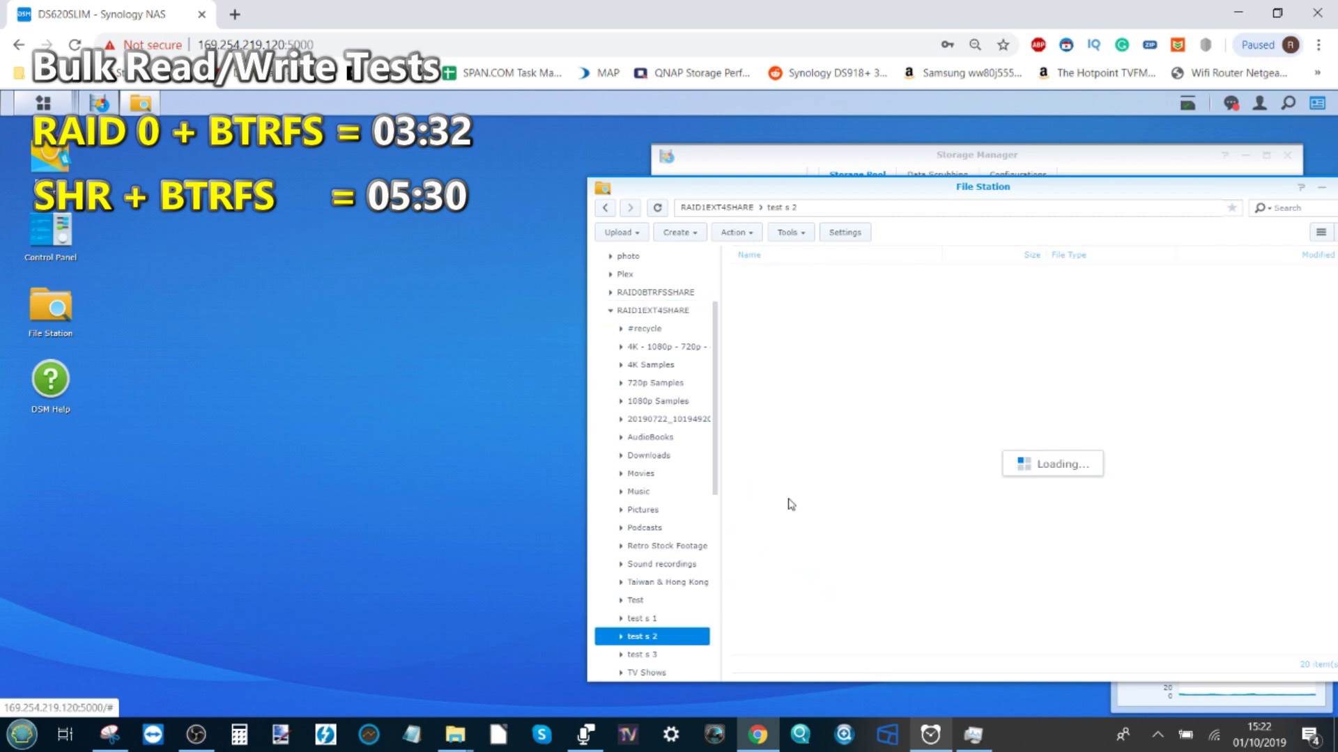
pyautogui.rightClick(799, 475)
pyautogui.click(829, 593)
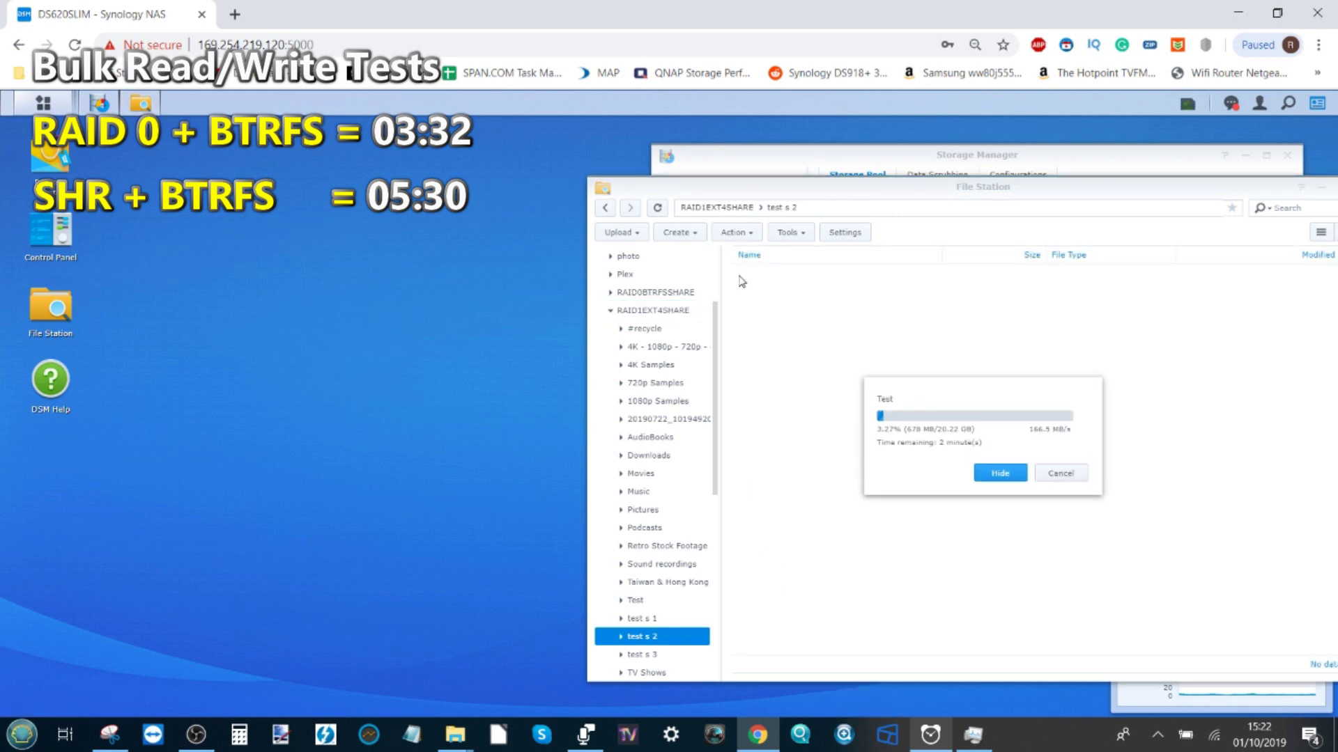
pyautogui.click(740, 208)
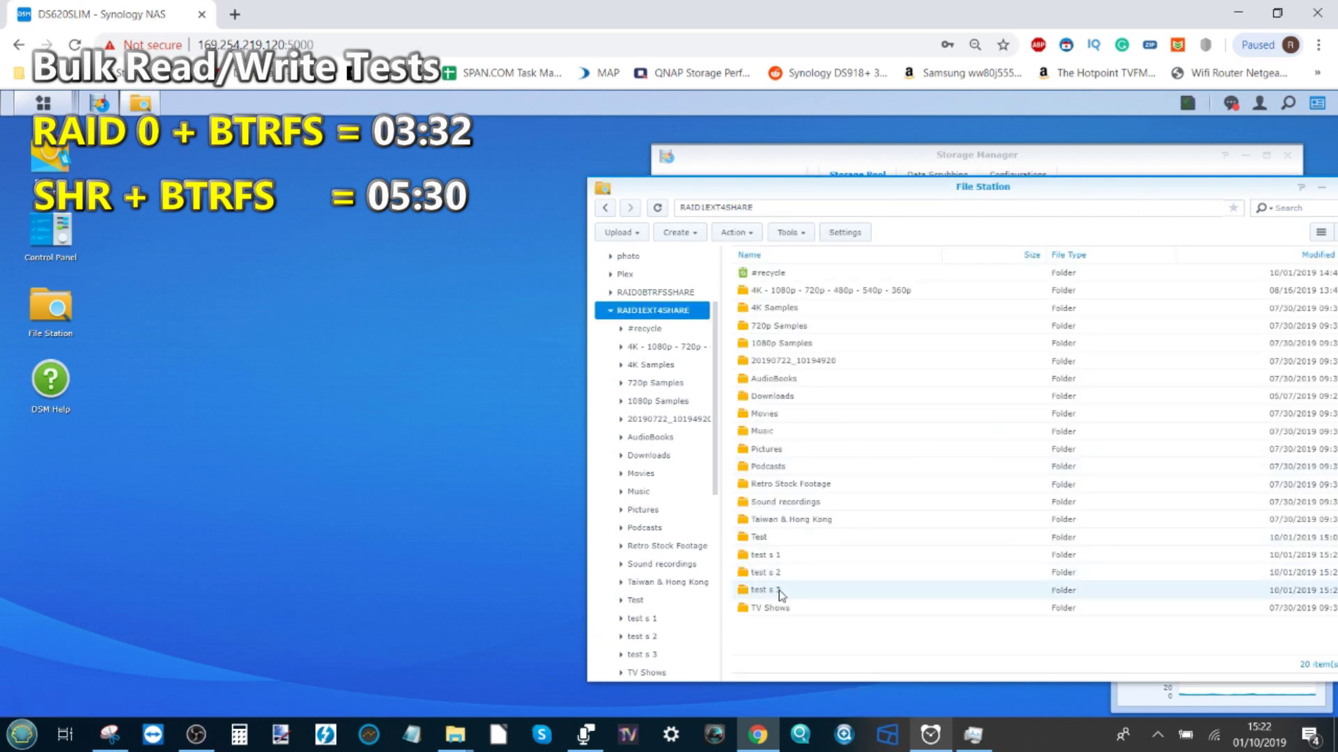
pyautogui.doubleClick(782, 590)
pyautogui.rightClick(819, 513)
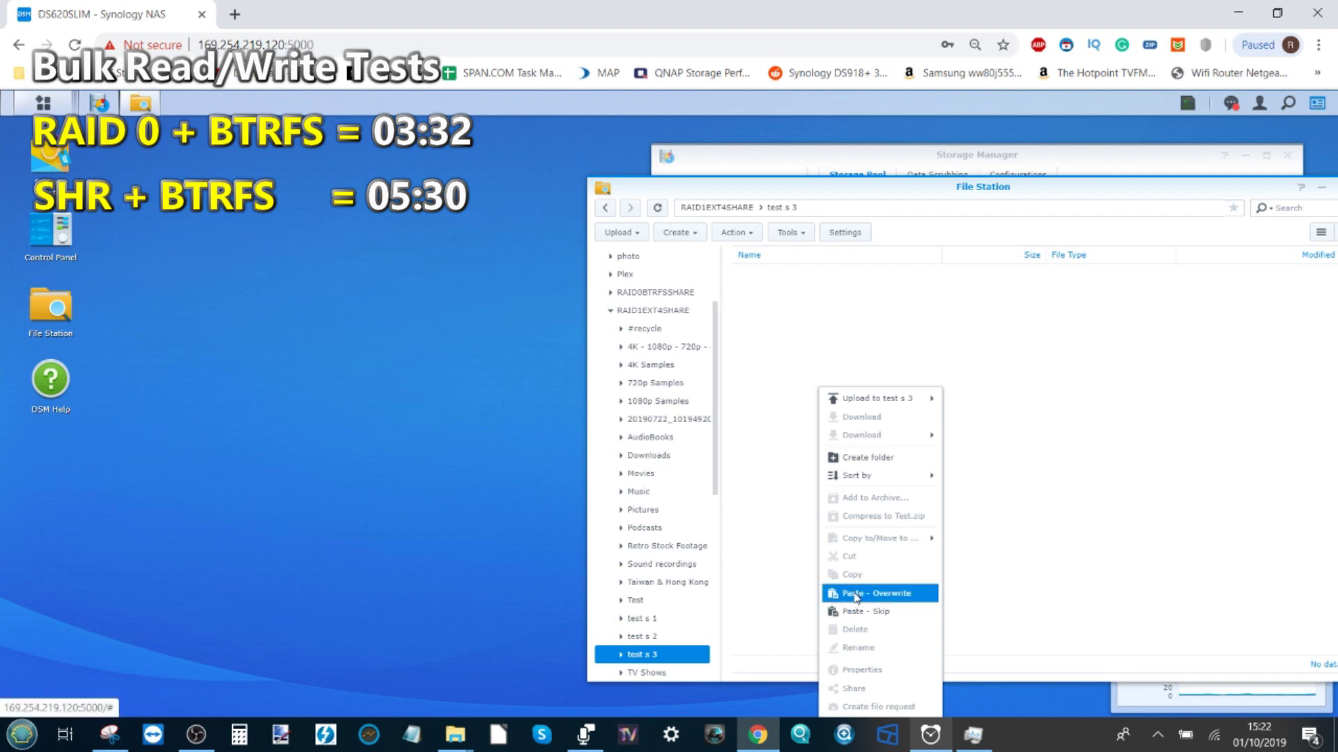
pyautogui.click(833, 593)
pyautogui.click(728, 207)
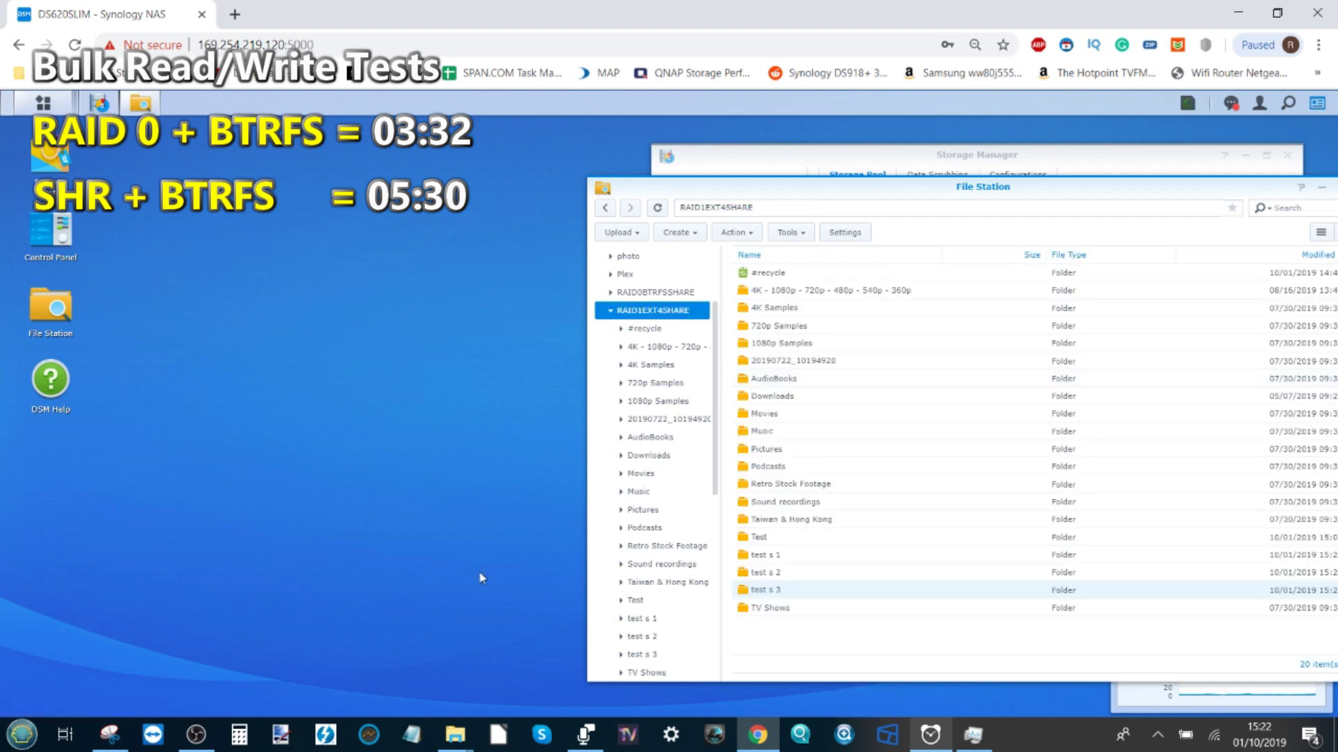
# Watch the copies in Resource Monitor and stop the stopwatch at about 05:37 when they finish.
pyautogui.click(44, 103)
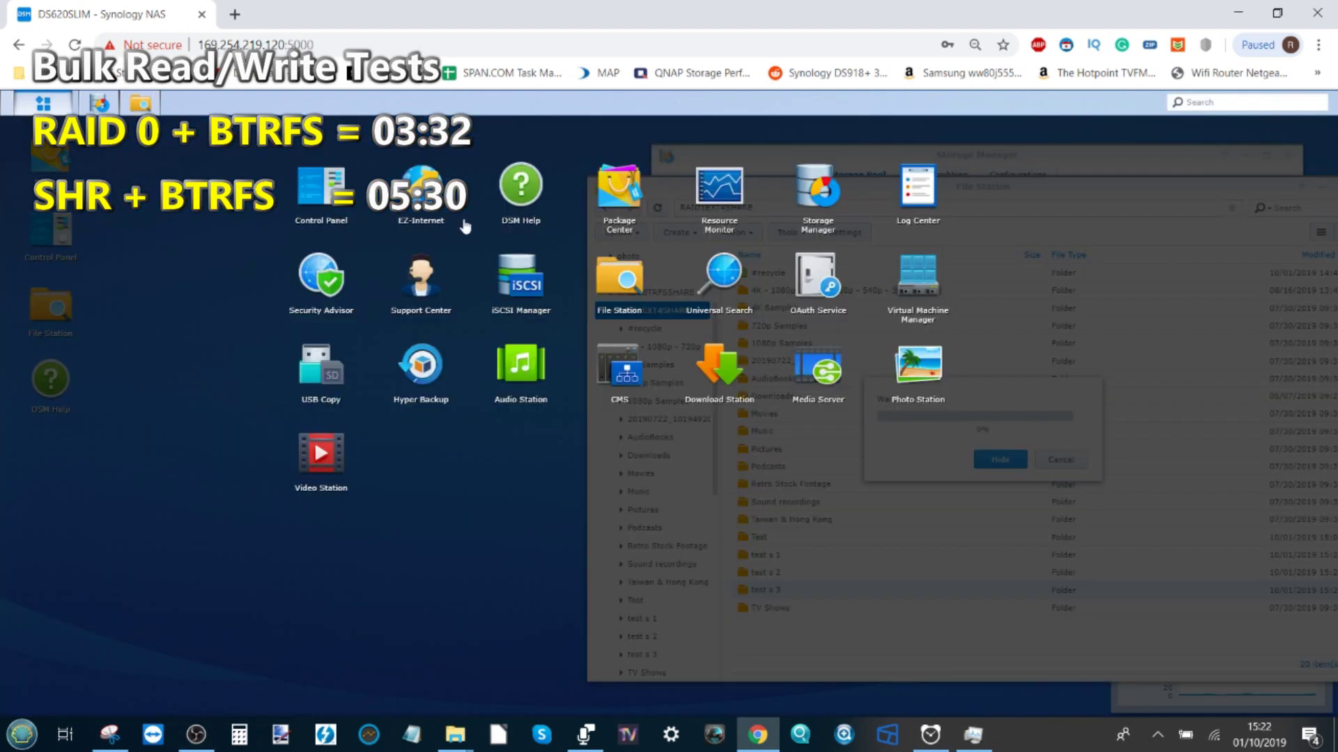
pyautogui.click(725, 204)
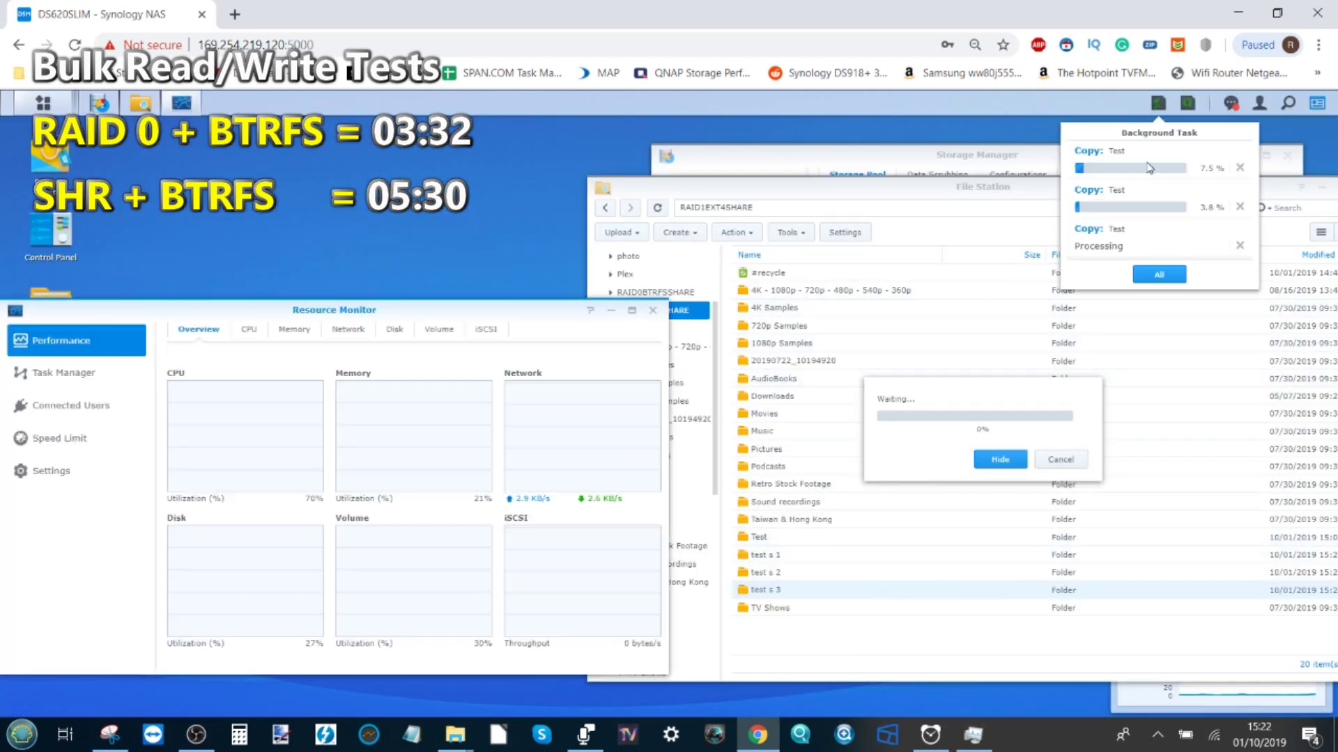
pyautogui.click(930, 735)
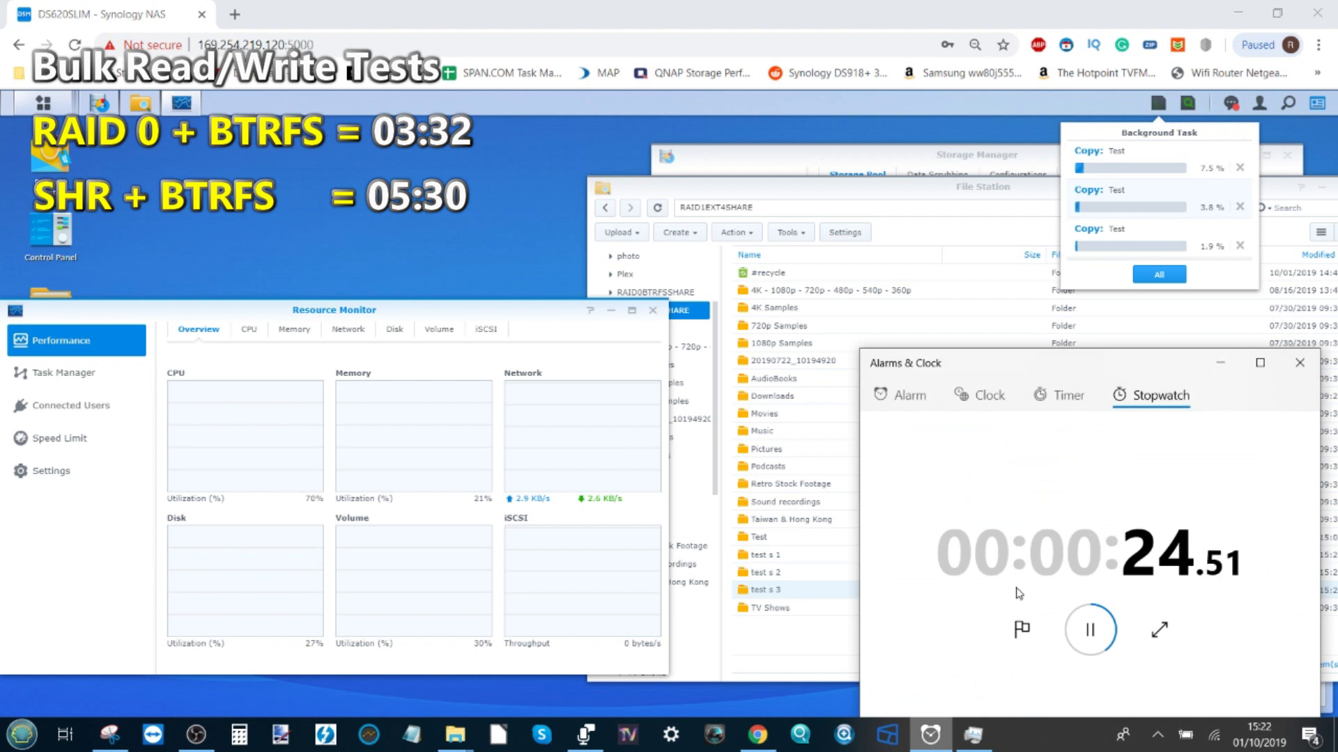
pyautogui.moveTo(1070, 362); pyautogui.dragTo(1054, 334)
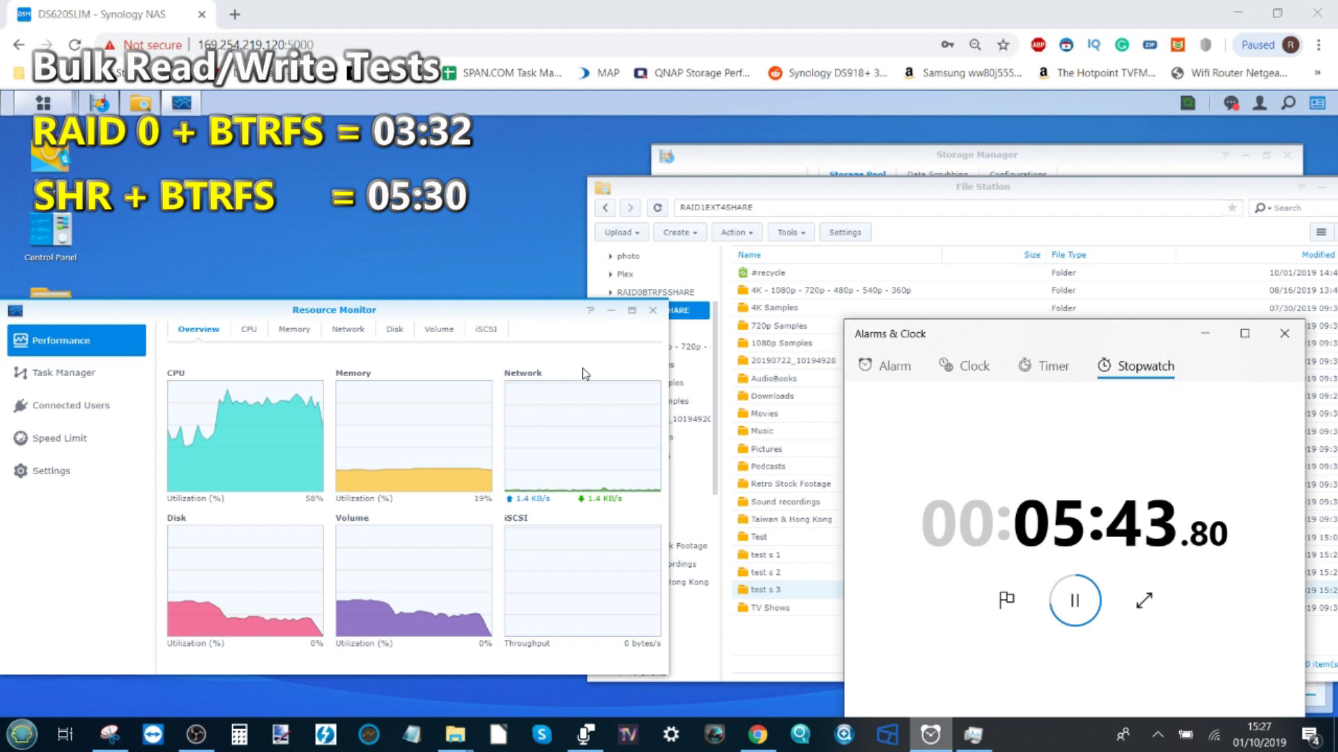
pyautogui.click(1095, 603)
# Close the Alarms & Clock stopwatch window.
pyautogui.click(1284, 333)
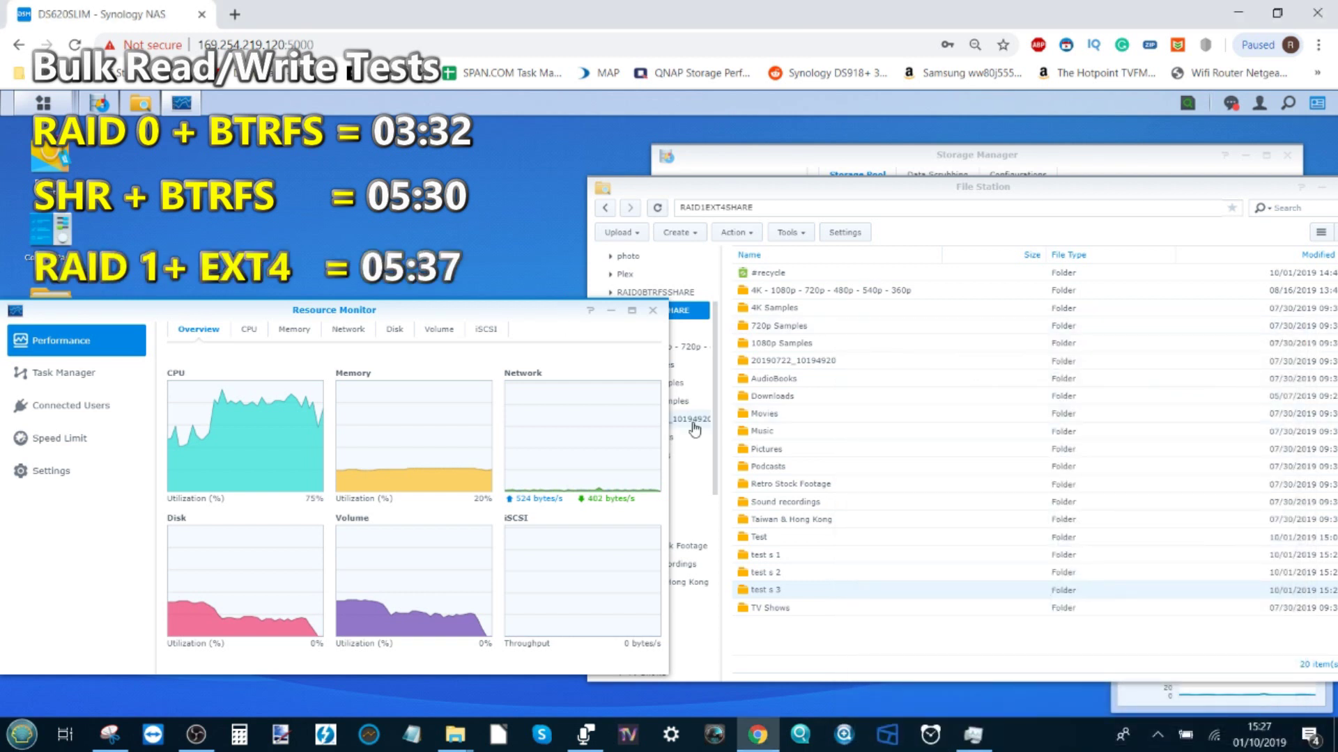